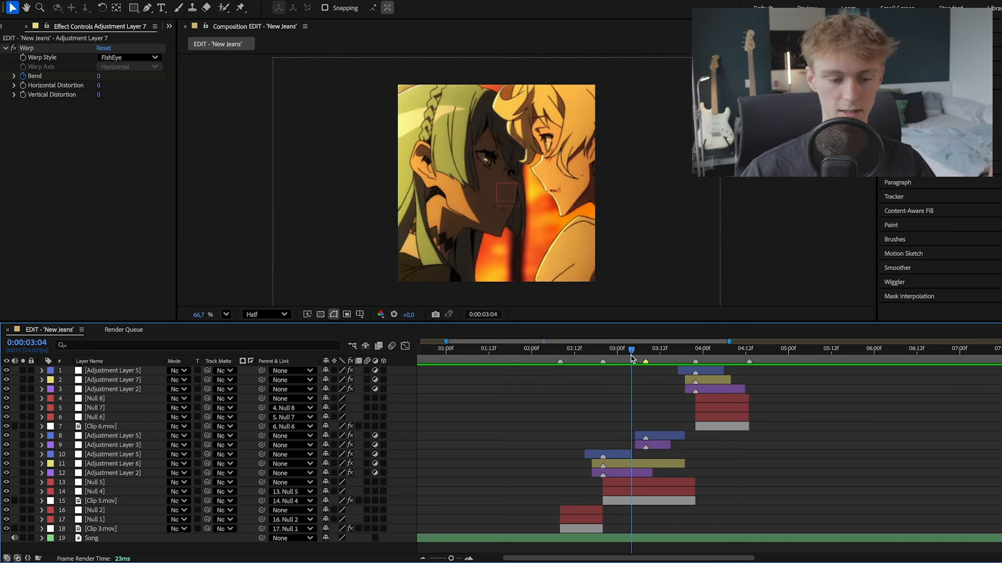
- Examine the Radial Blur, Warp and S_Shake effect settings on the three topmost adjustment layers around 0:00:03:22
left_click(708, 373)
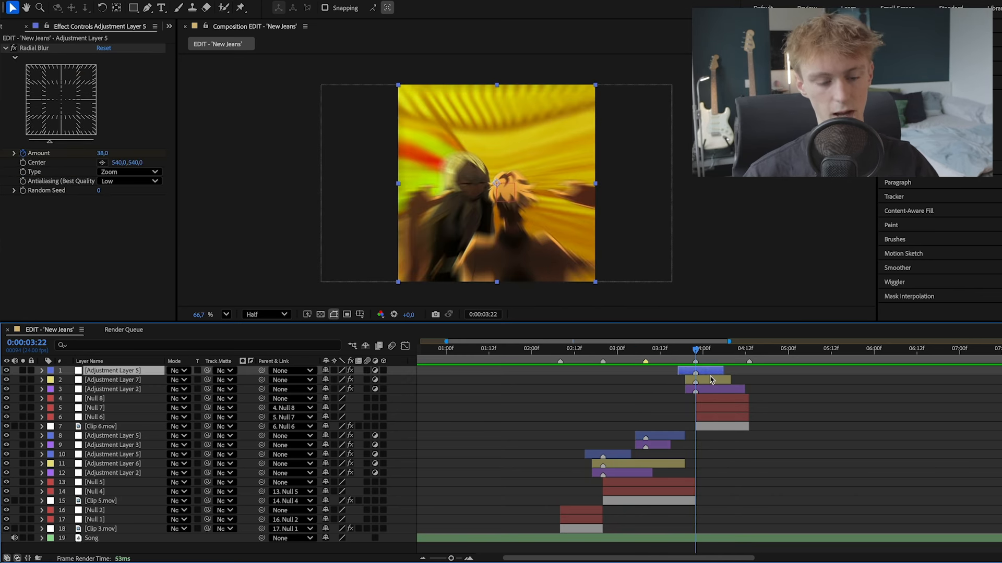
left_click(710, 381)
left_click(711, 389)
left_click(712, 381)
left_click(709, 371)
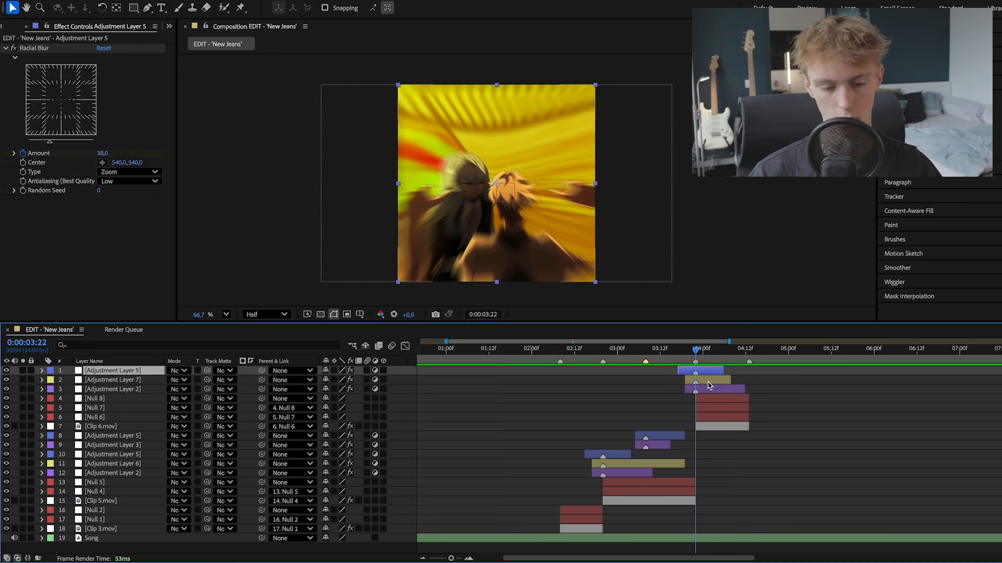
left_click(709, 380)
left_click(709, 371)
left_click(709, 390)
left_click(710, 380)
left_click(709, 371)
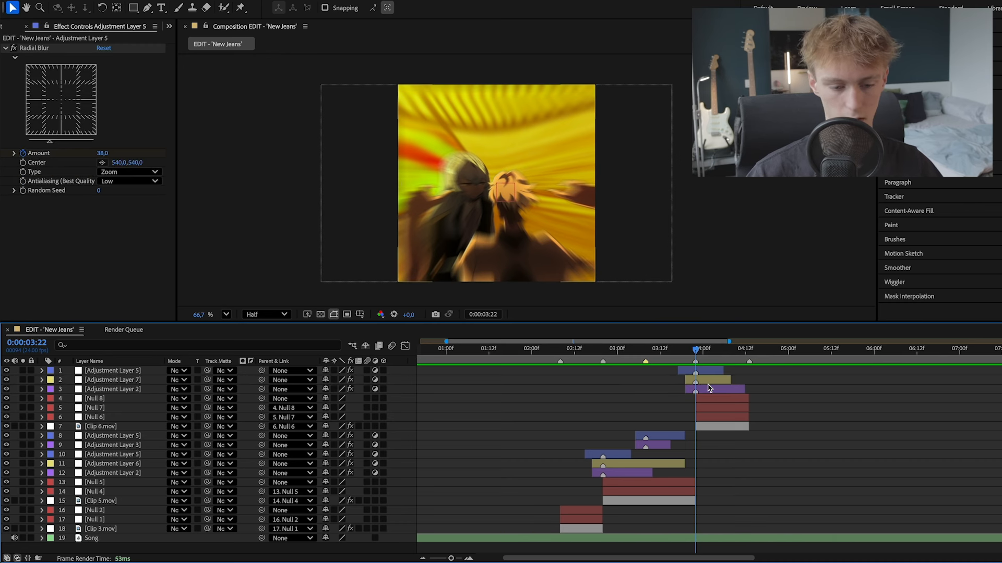
left_click(708, 390)
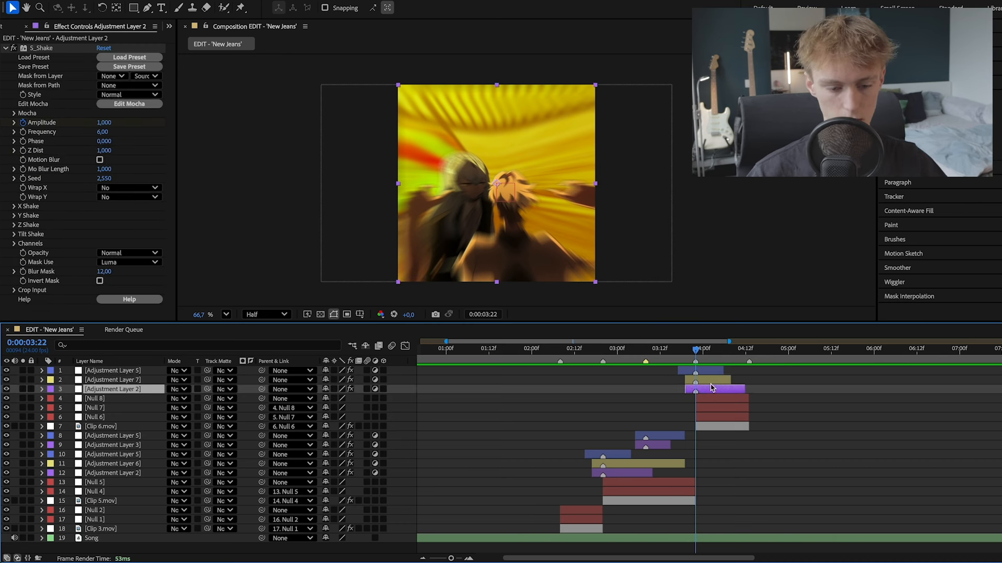
left_click(709, 380)
left_click(703, 374)
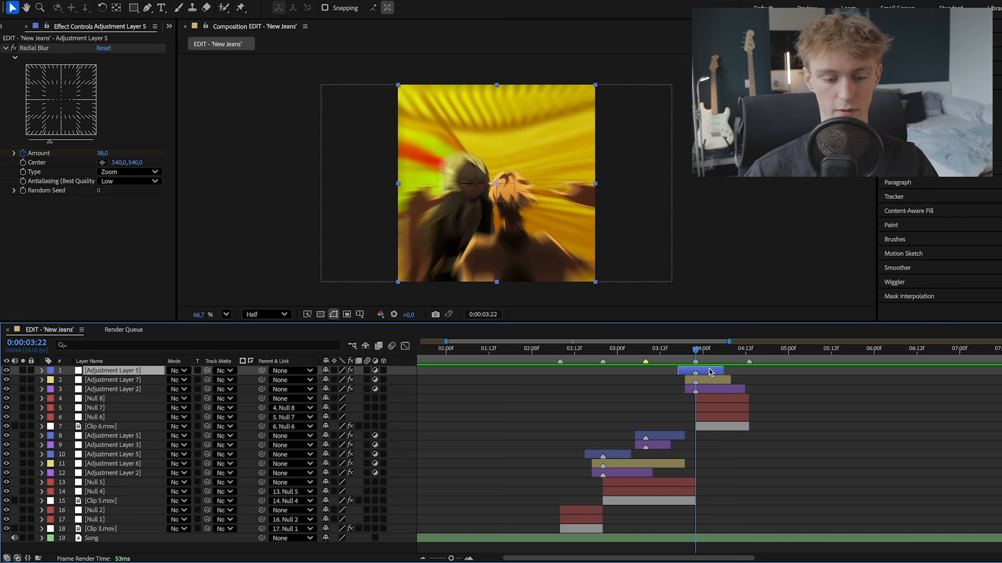
left_click(706, 380)
left_click(706, 372)
left_click(708, 381)
left_click(706, 372)
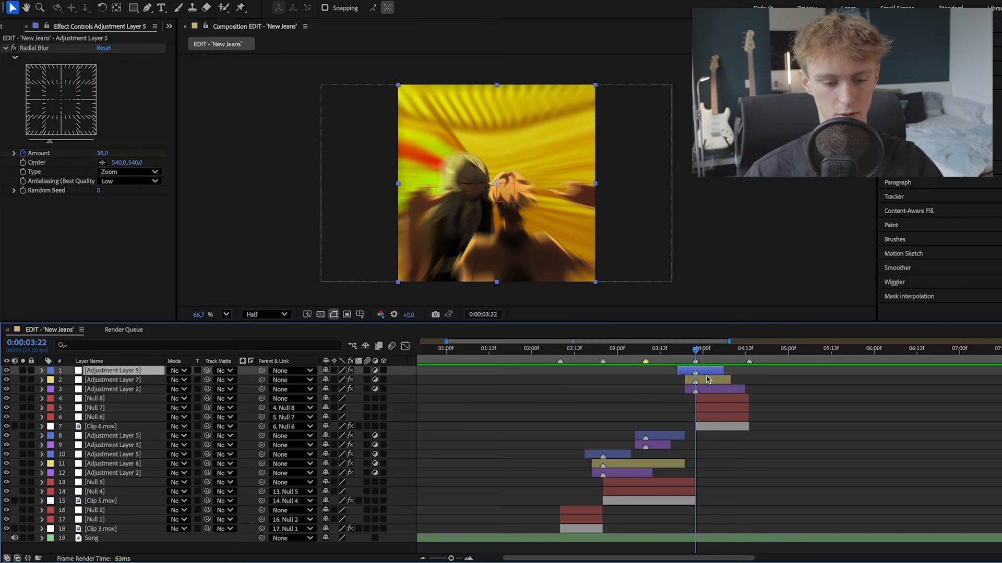
left_click(707, 380)
left_click(706, 372)
left_click(708, 380)
left_click(707, 371)
left_click(708, 380)
left_click(707, 371)
left_click(708, 381)
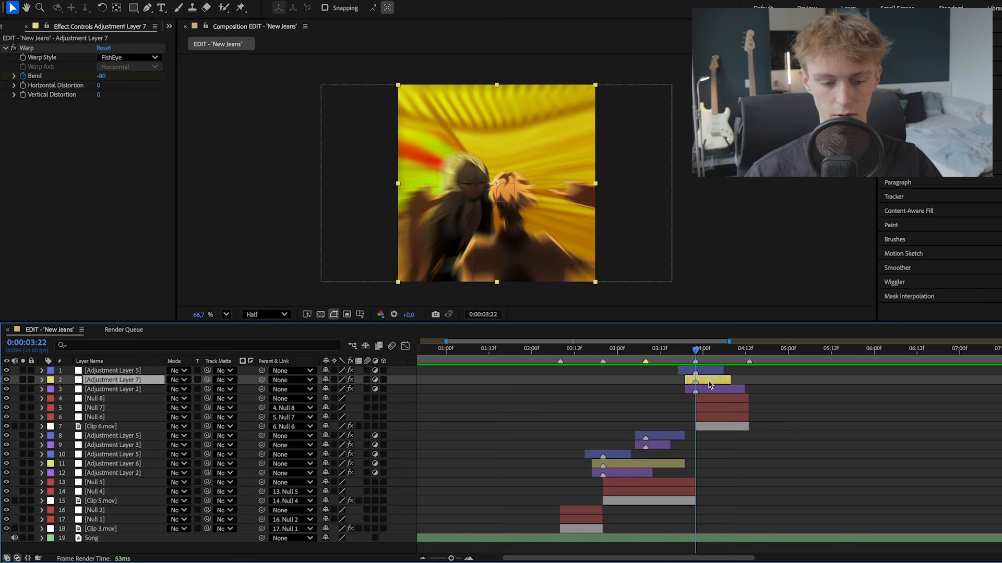
left_click(709, 389)
left_click(707, 383)
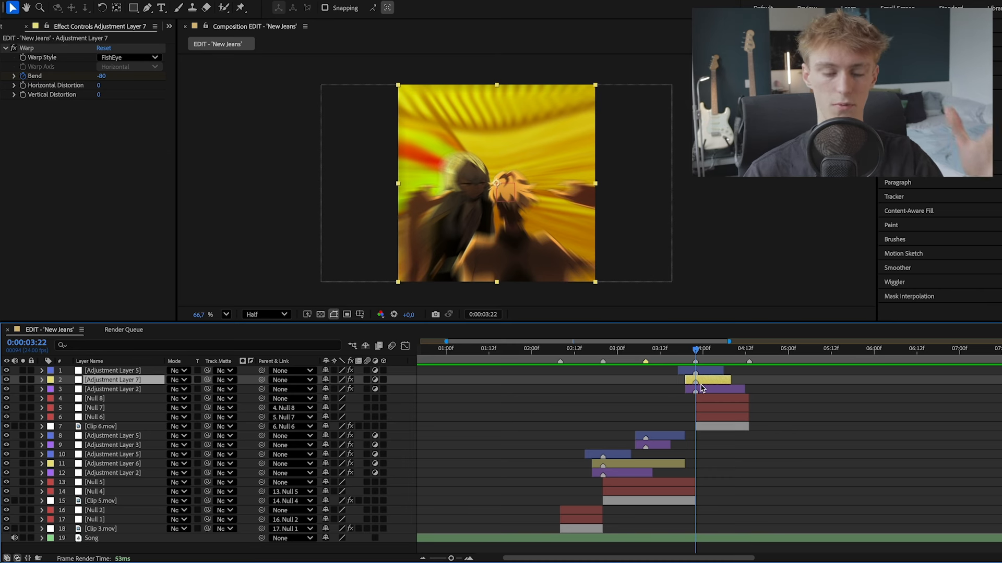
- Create a new adjustment layer above all layers, split it at 0:00:03:21 and delete the earlier part
left_click(689, 373)
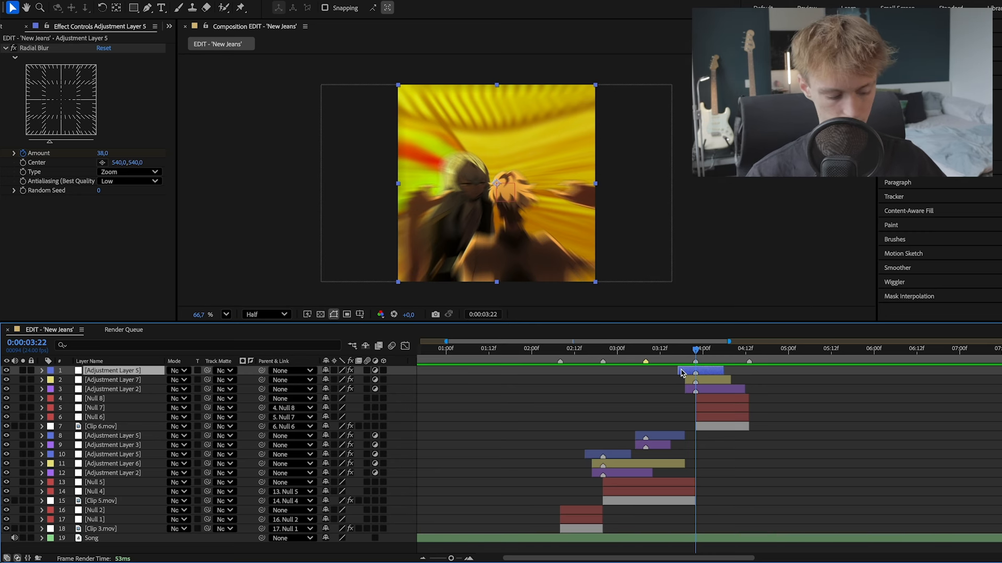
key("ctrl+alt+y")
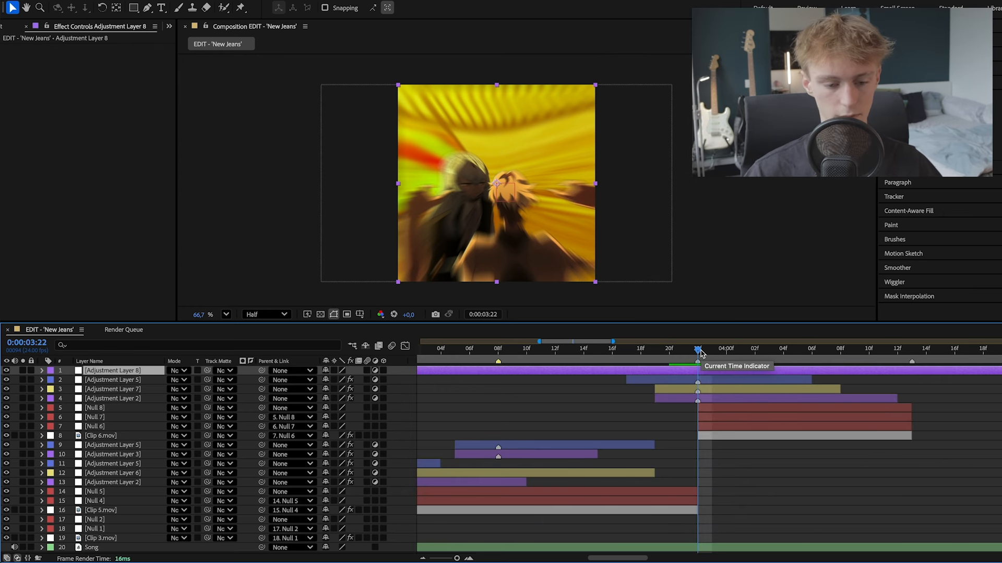
left_click_drag(701, 354, 692, 361)
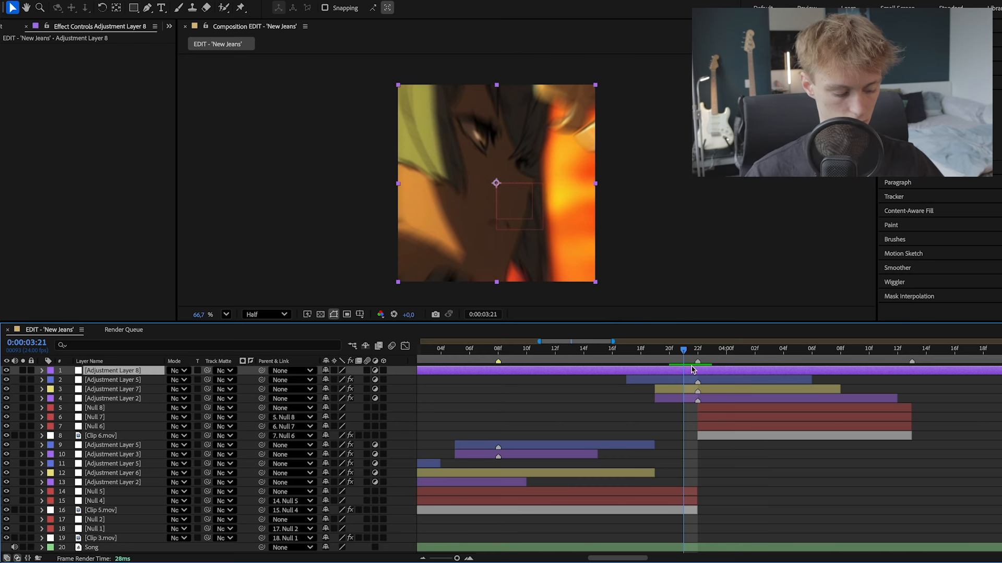
key("ctrl+shift+d")
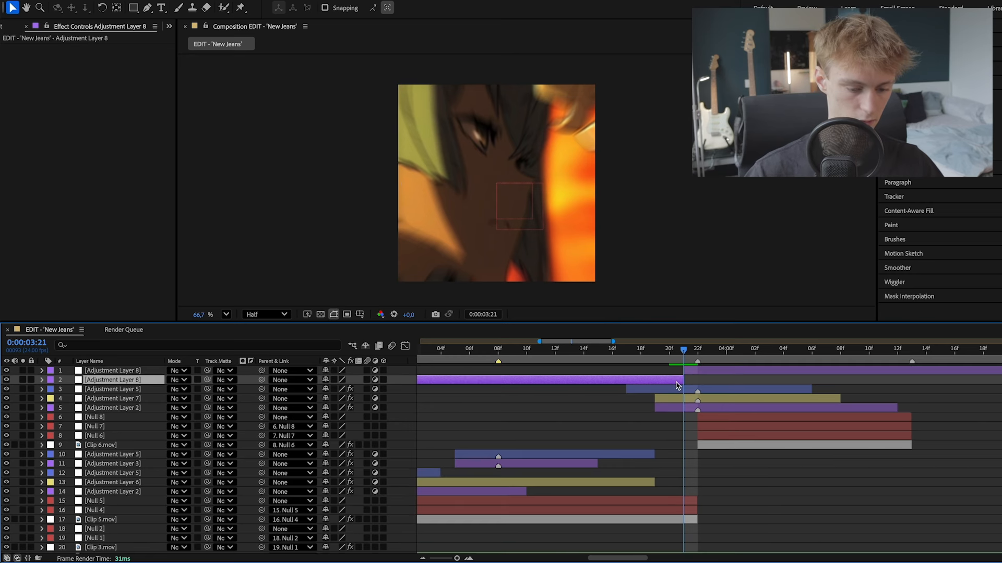
key("Delete")
- Split the new adjustment layer at 0:00:04:00 so its first part covers only a few frames around the clip cut
left_click(698, 353)
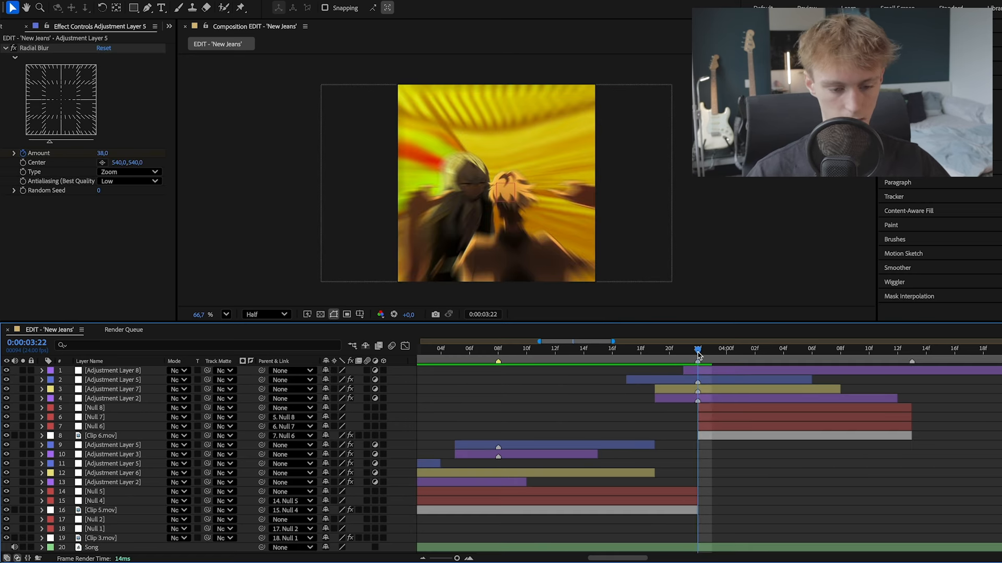
left_click(726, 351)
left_click(730, 370)
key("ctrl+shift+d")
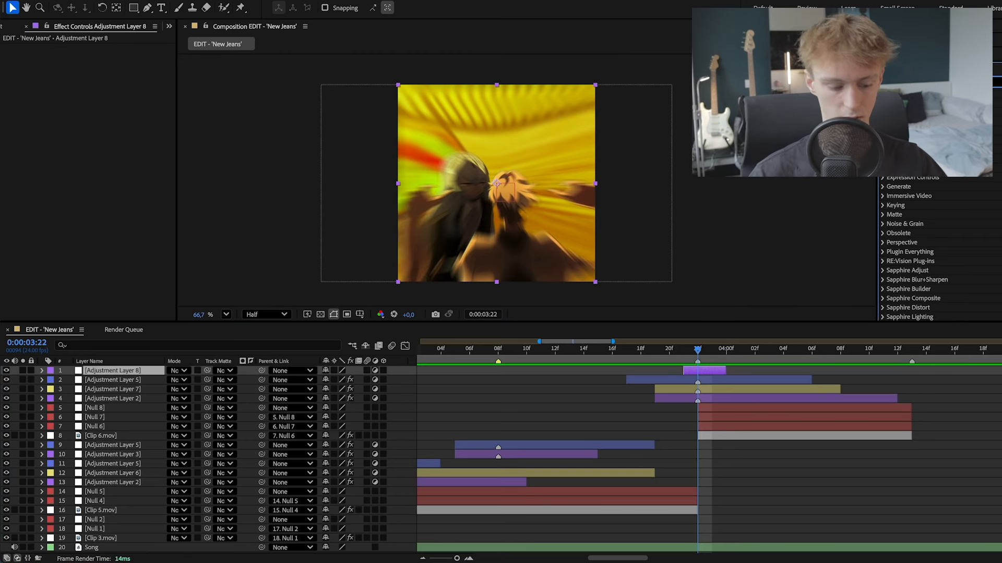
- Apply the Invert effect to the short adjustment layer, trying the HLS and Lightness channels before setting Channel to Blue
type("invert")
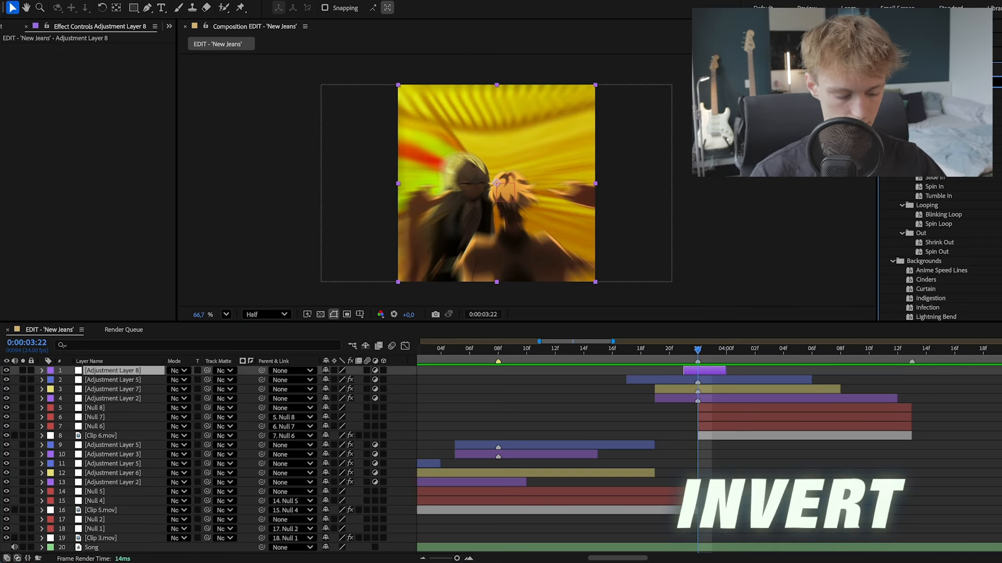
left_click_drag(907, 131, 701, 374)
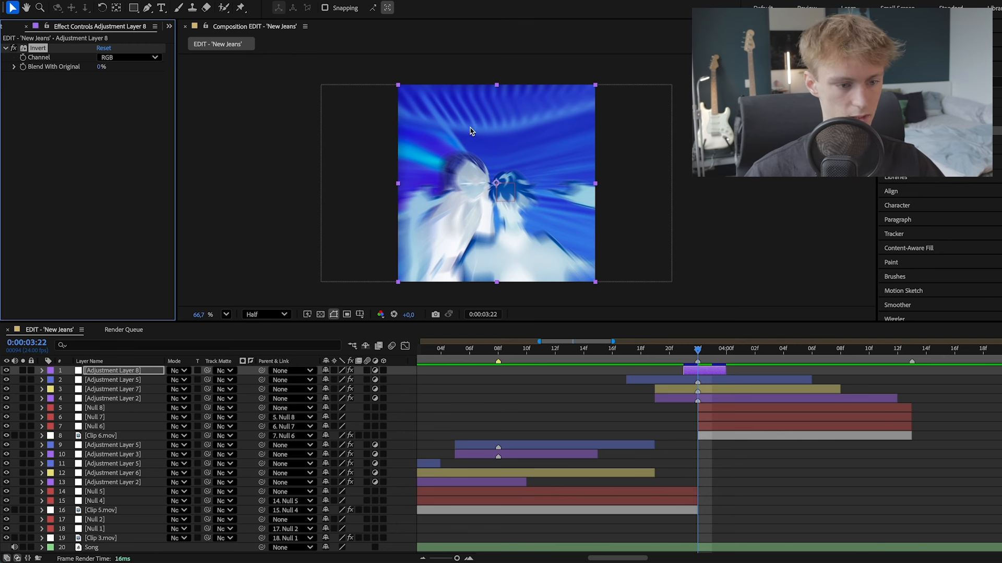
left_click(147, 58)
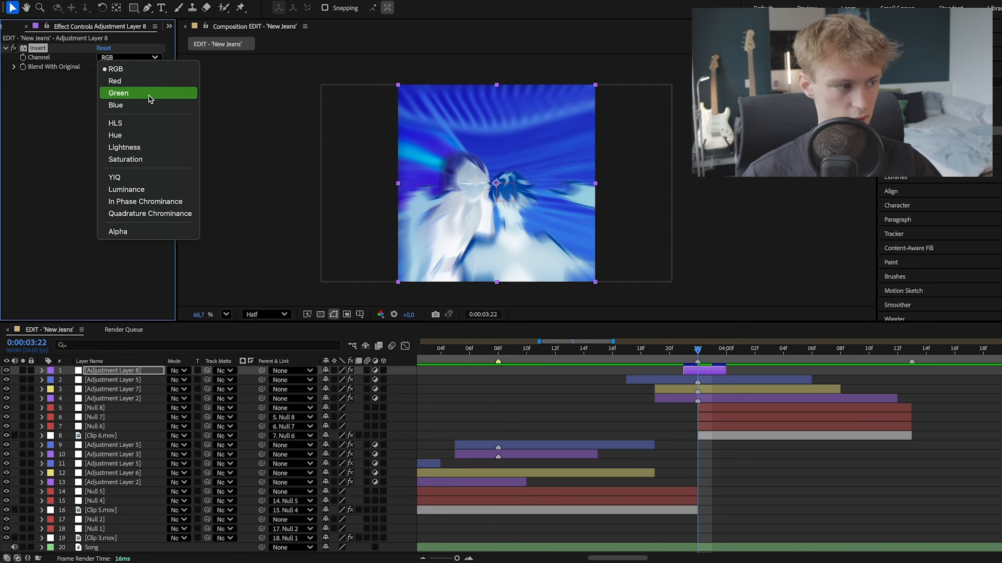
left_click(130, 123)
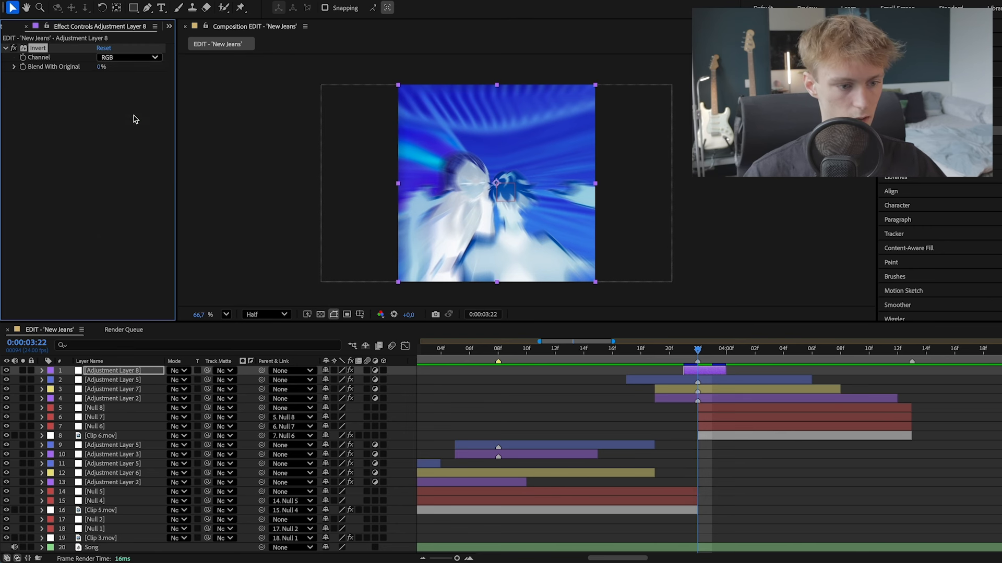
left_click(132, 59)
left_click(137, 149)
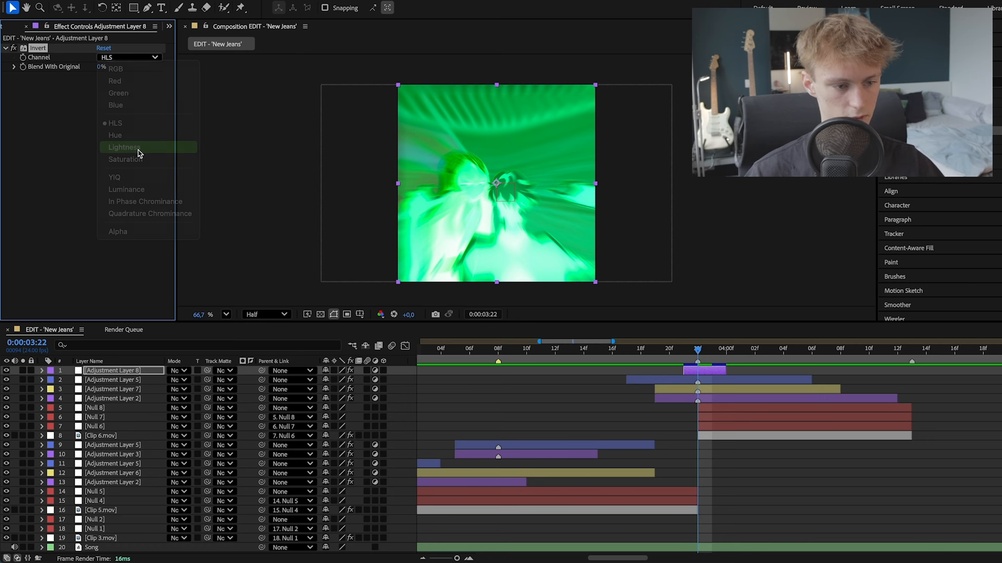
left_click(135, 59)
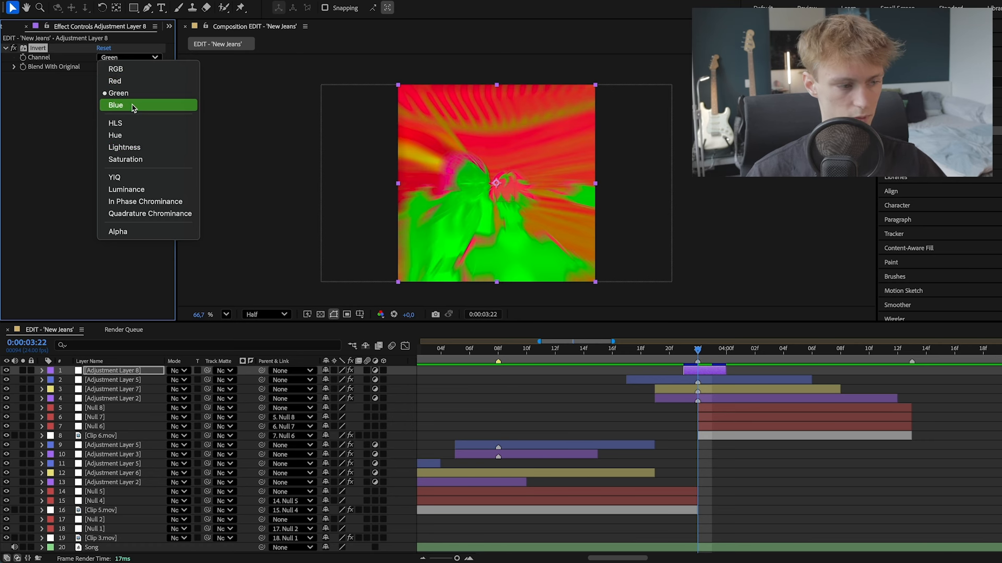
left_click(133, 107)
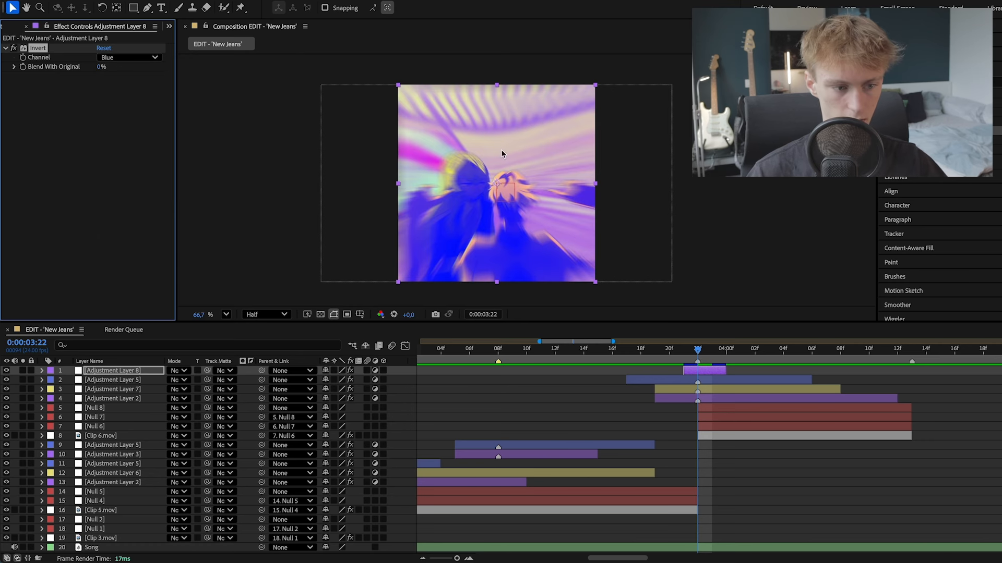
scroll(458, 157, "up", 5)
scroll(510, 172, "up", 3)
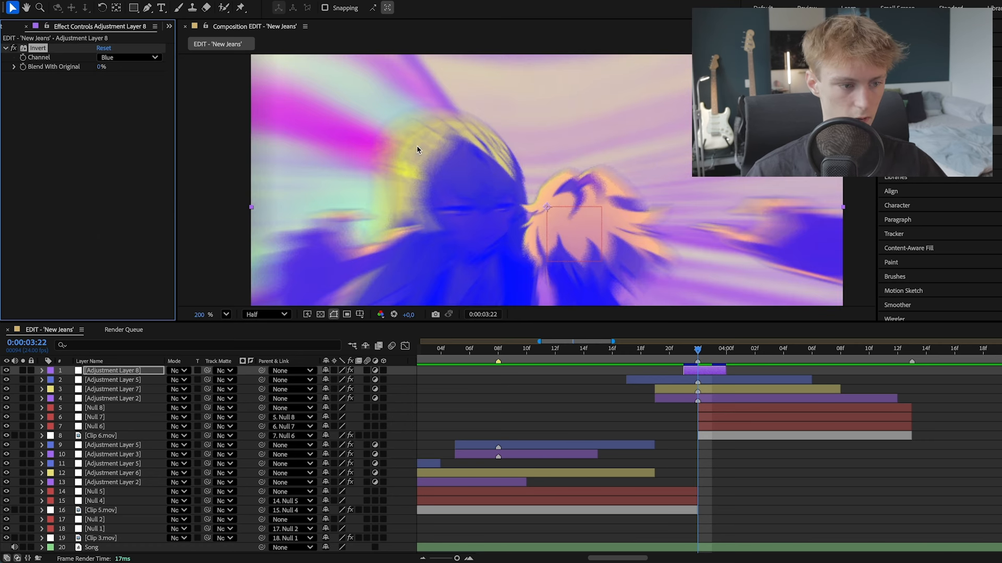
key("shift+slash")
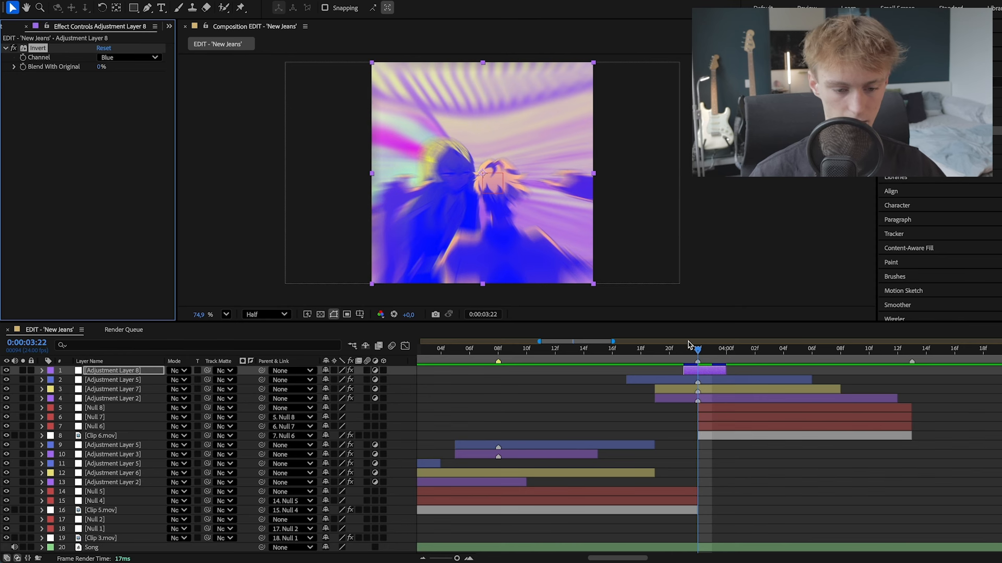
- Keyframe Invert's Blend With Original at 0% on 0:00:03:22 and at 100% on 0:00:03:21
left_click(704, 350)
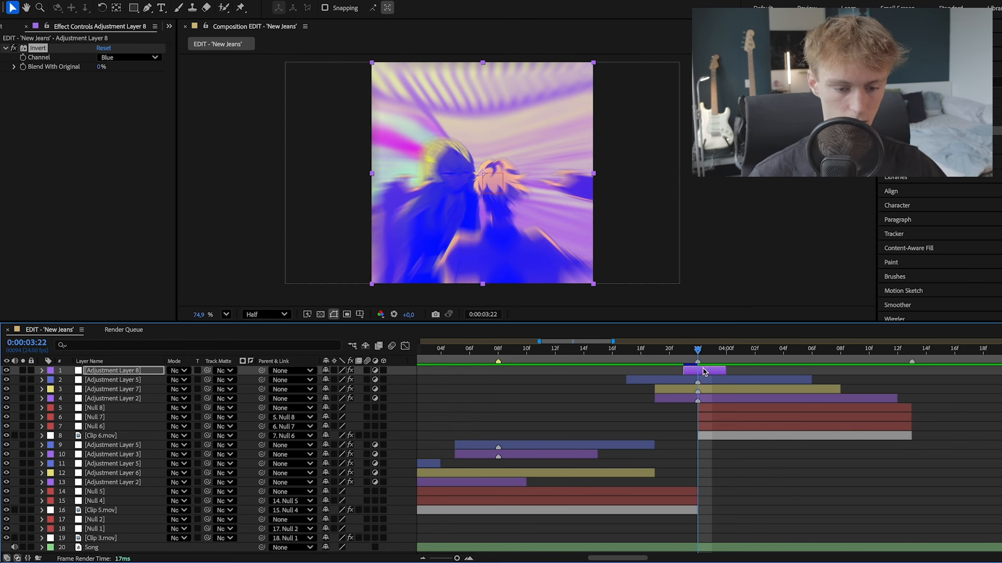
left_click(23, 67)
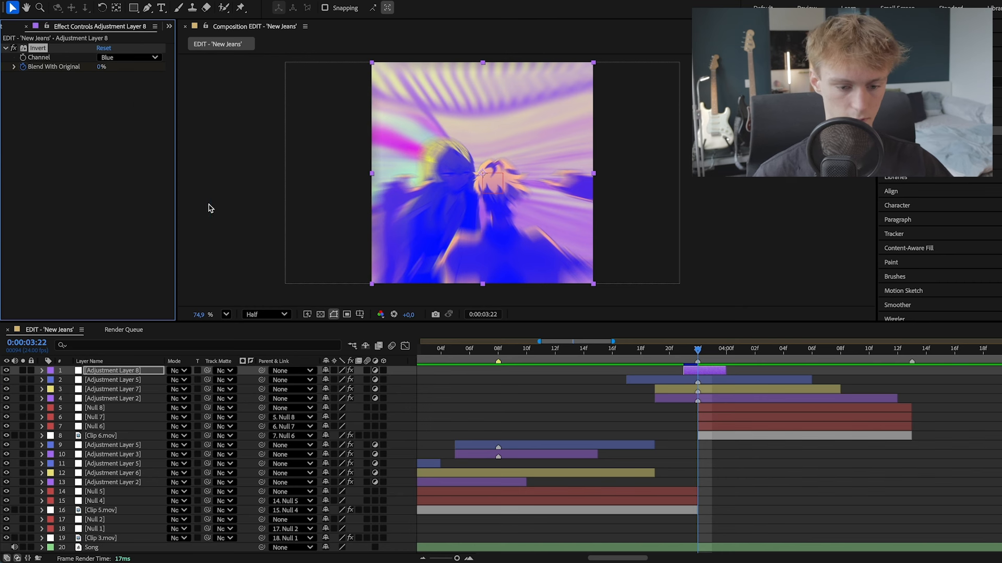
left_click(686, 353)
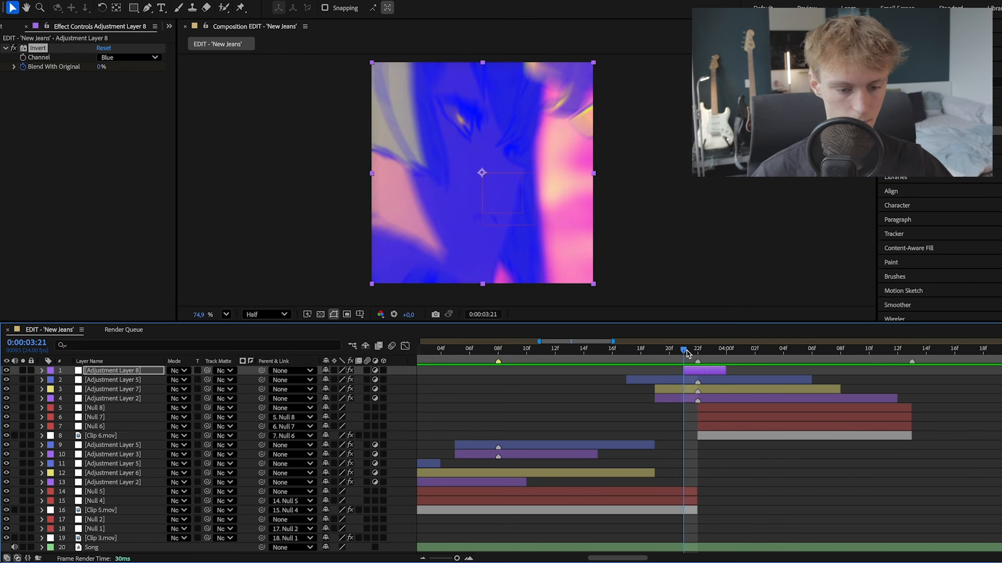
left_click(99, 67)
type("1")
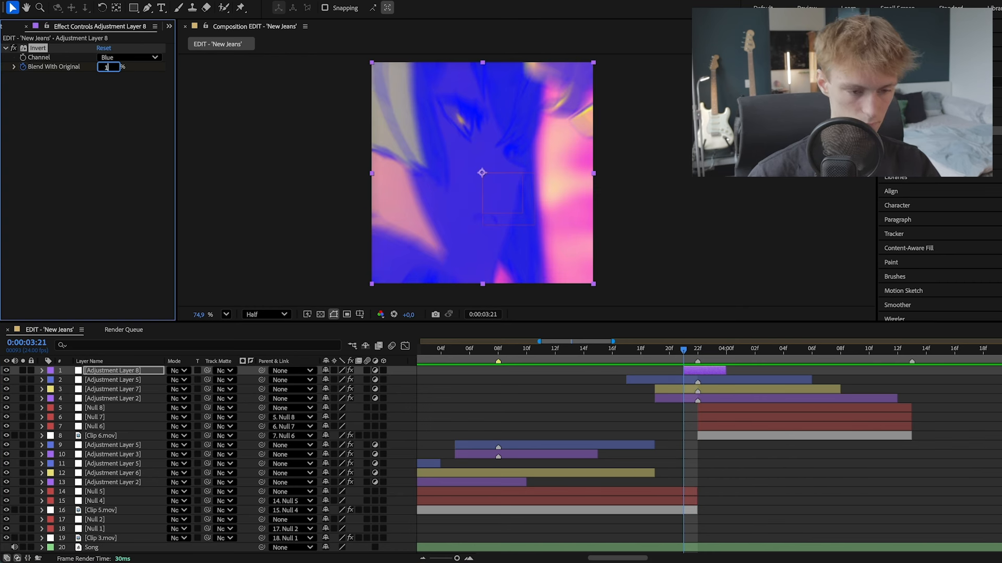
type("00")
key("Return")
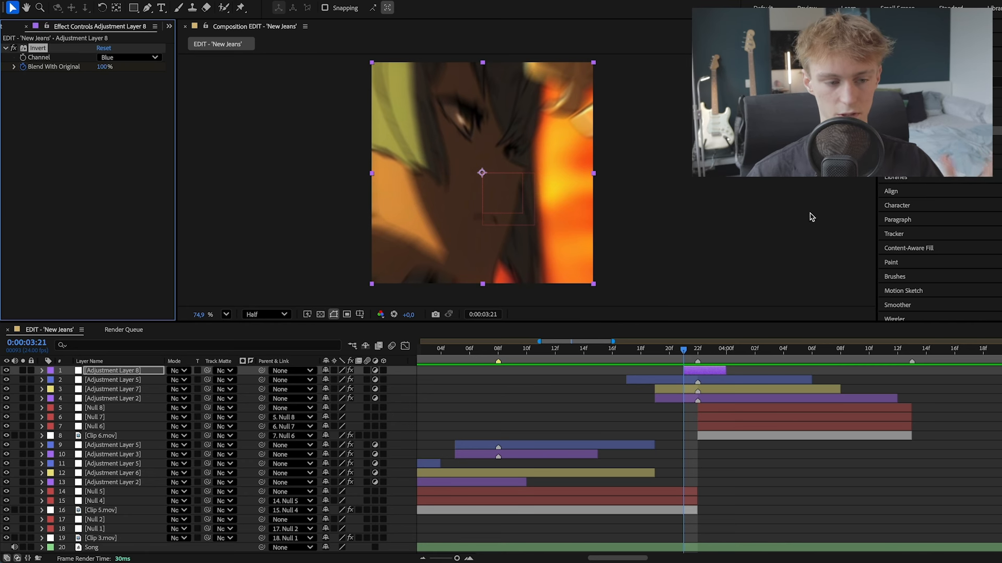
- Add another Blend With Original keyframe at 0:00:03:23, and preview the colour flash from before the clip cut
left_click(701, 352)
key("Page_Down")
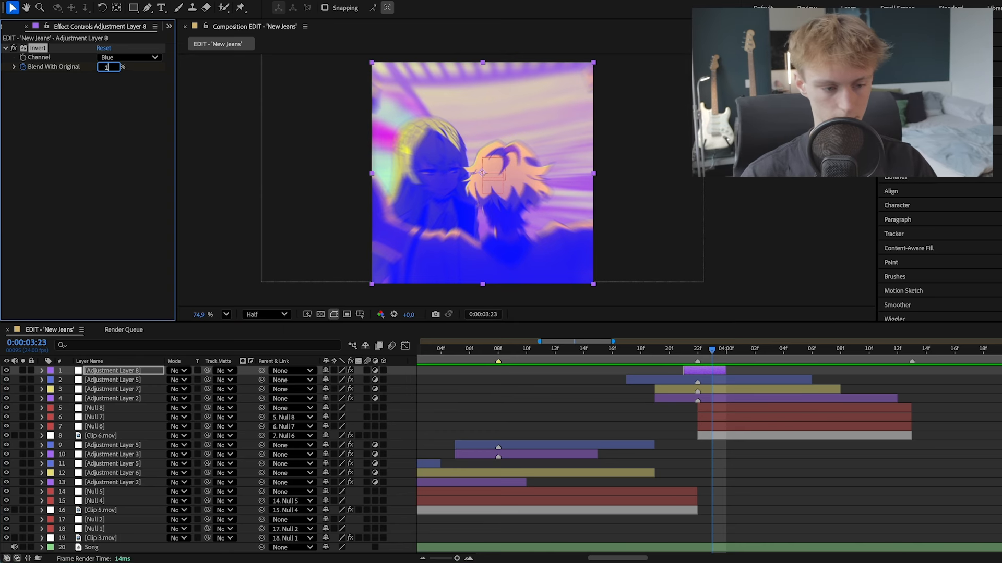
left_click(695, 350)
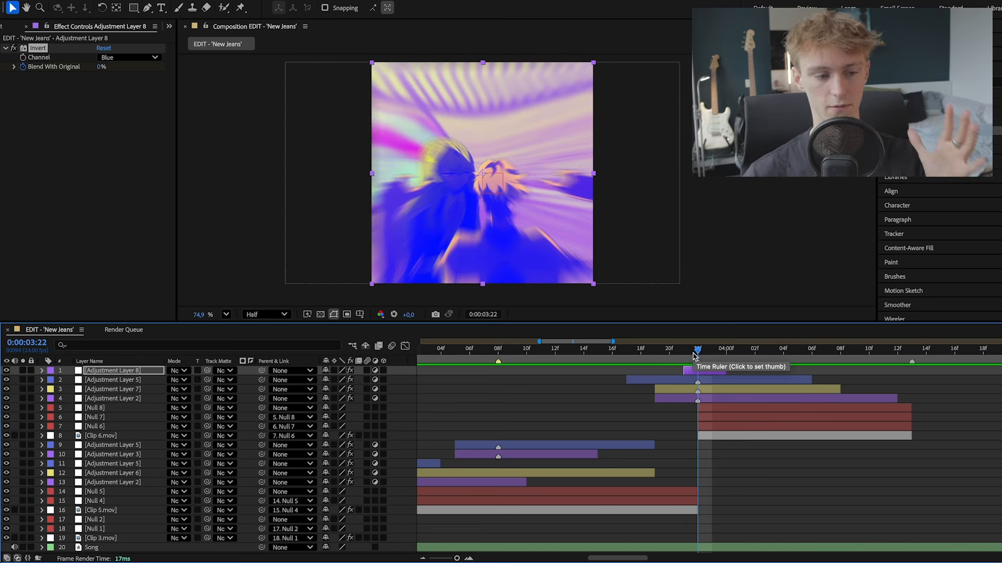
left_click_drag(700, 352, 602, 352)
key("space")
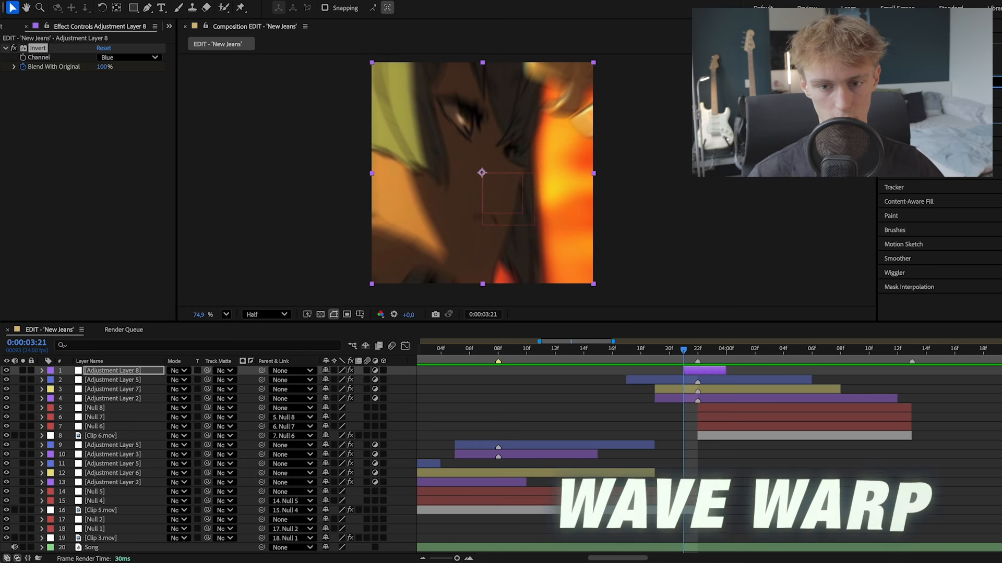
- Apply Wave Warp to the short adjustment layer with Wave Width 9 and Wave Height 70
left_click_drag(730, 319, 113, 87)
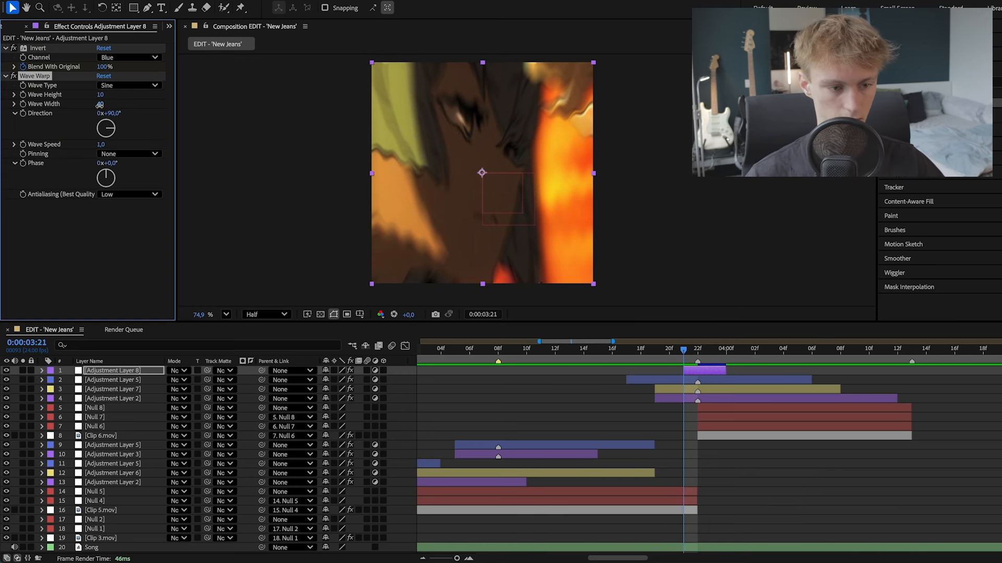
mouse_move(99, 105)
left_mouse_down()
mouse_move(73, 109)
mouse_move(145, 96)
mouse_move(16, 127)
left_mouse_up()
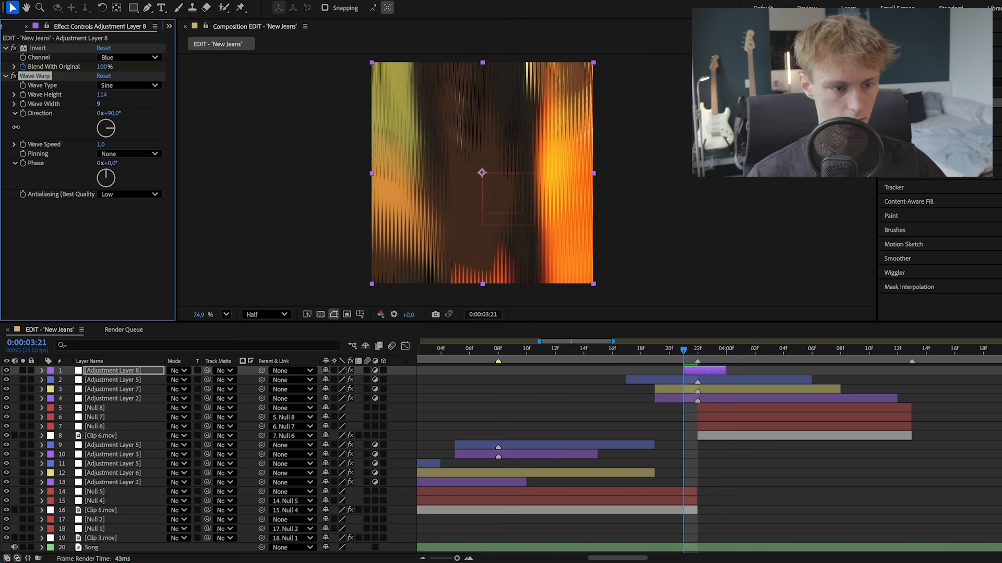
left_click_drag(102, 95, 113, 96)
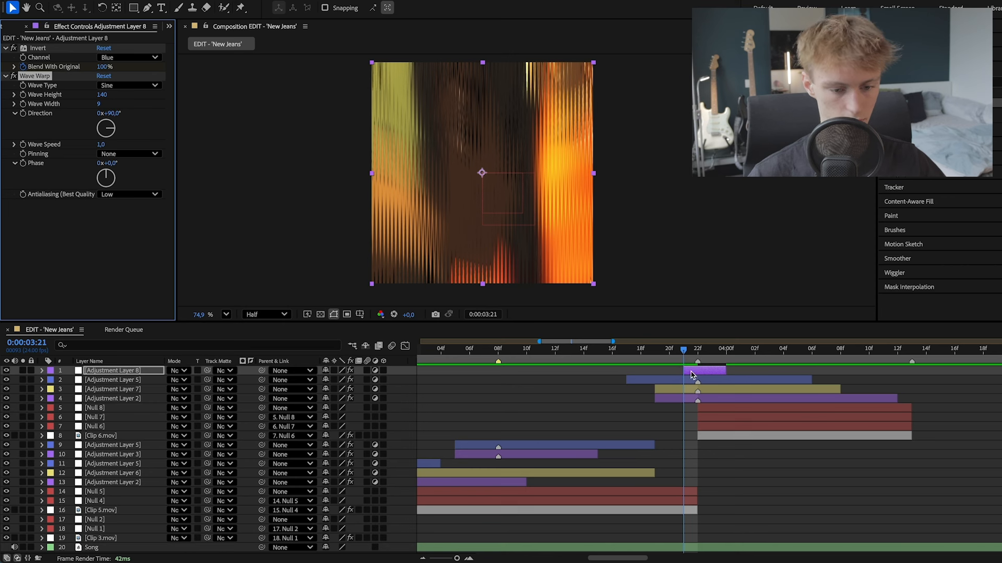
left_click(104, 96)
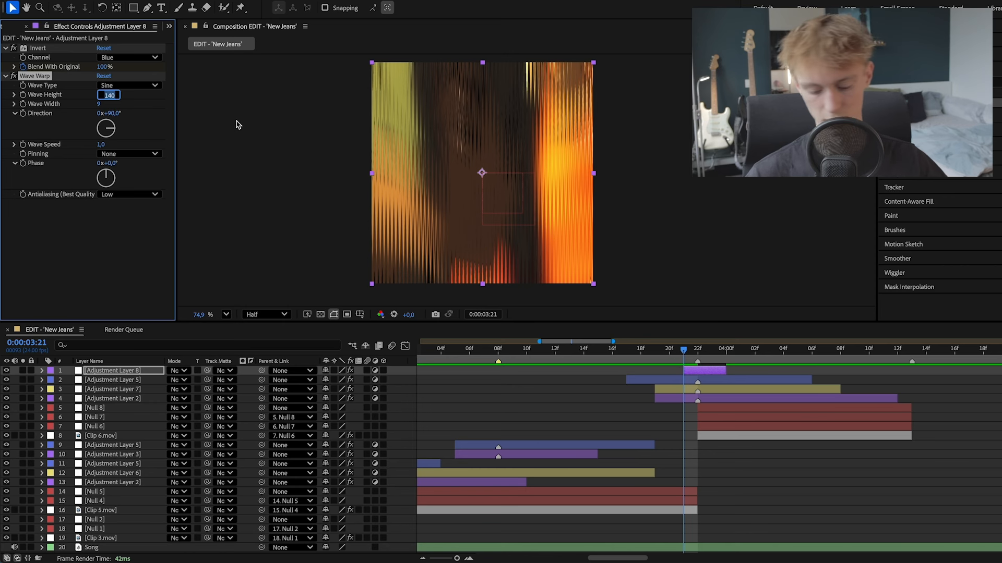
type("70")
key("Return")
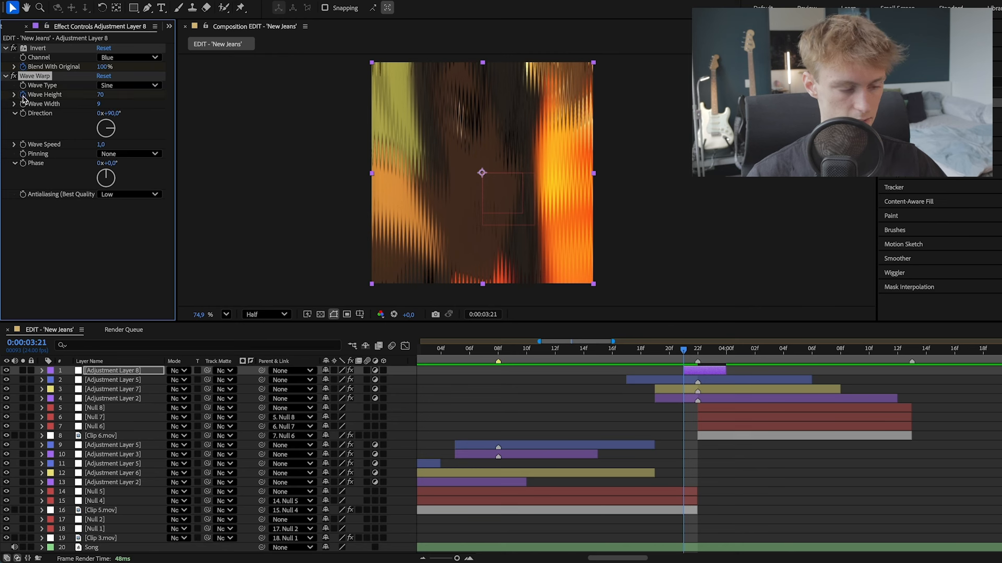
- Keyframe Wave Warp's Wave Height at 234 on 0:00:03:22 and, after trying 60, at 20 on 0:00:03:23
left_click(697, 356)
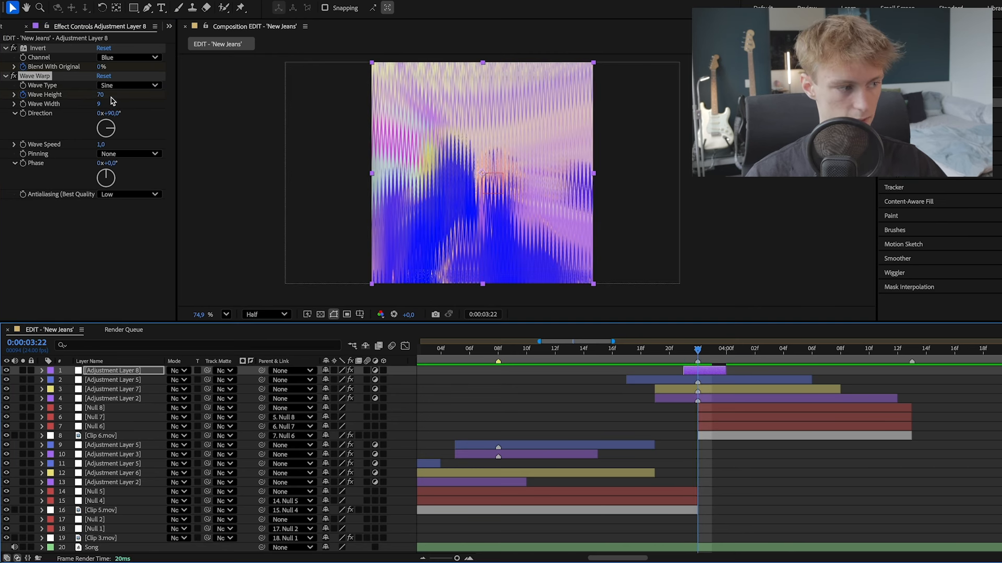
left_click_drag(101, 94, 197, 102)
left_click(711, 355)
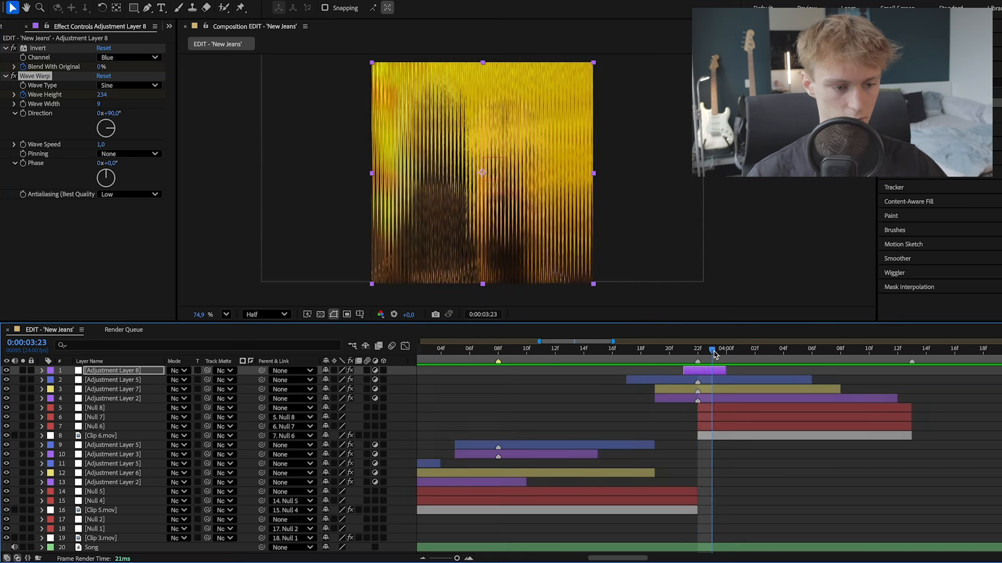
left_click(109, 95)
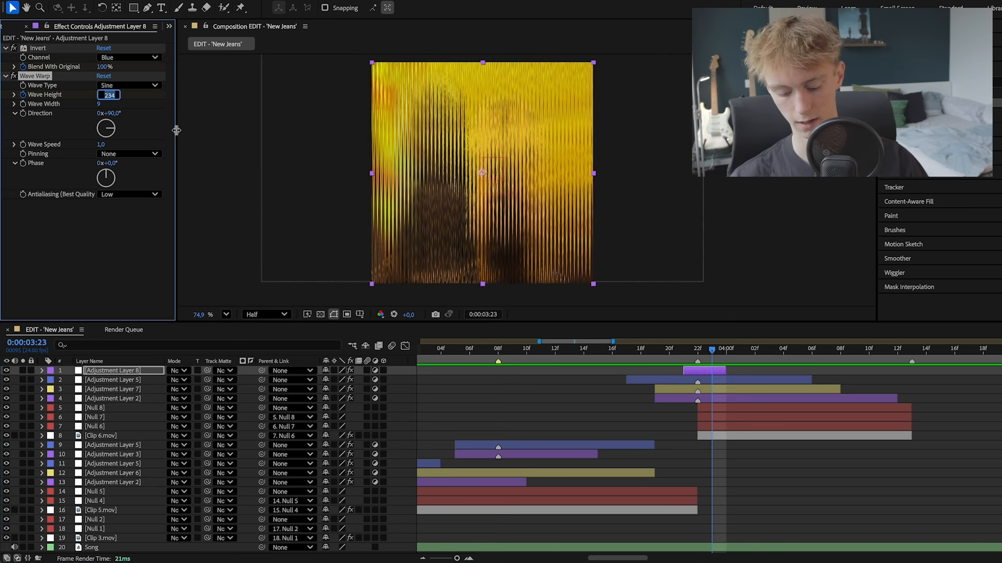
type("60")
key("Return")
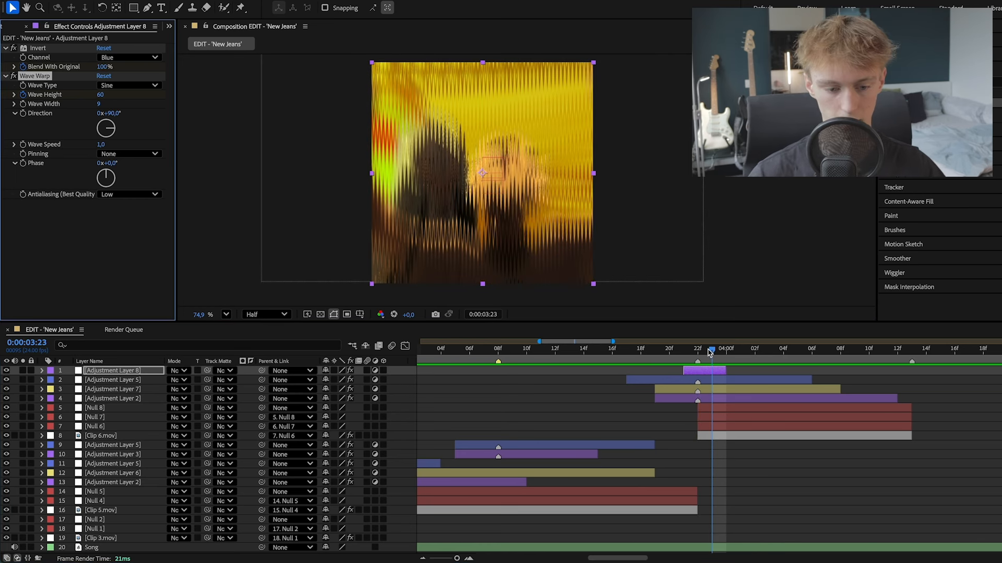
mouse_move(712, 353)
left_mouse_down()
mouse_move(697, 355)
mouse_move(715, 369)
left_mouse_up()
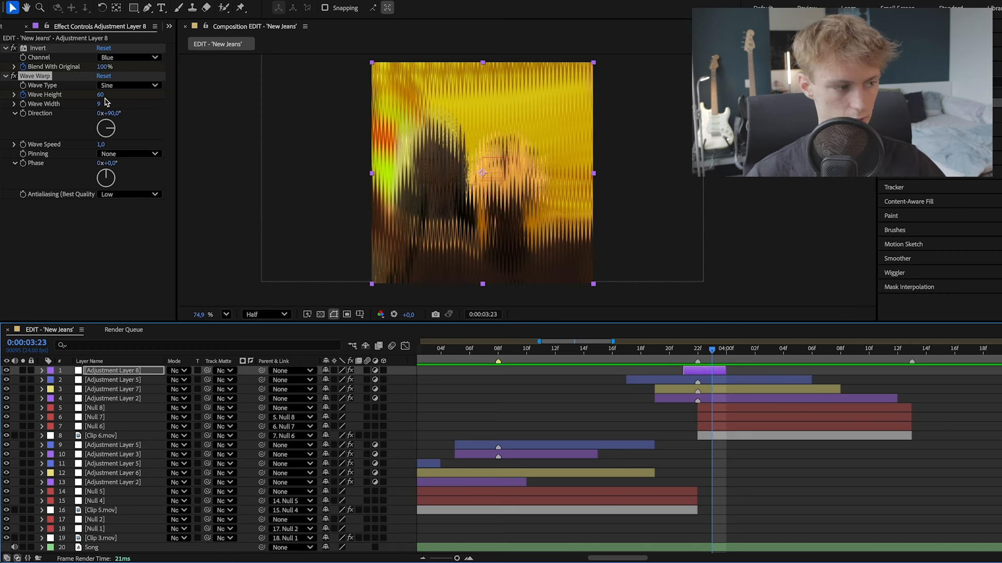
left_click_drag(101, 96, 84, 100)
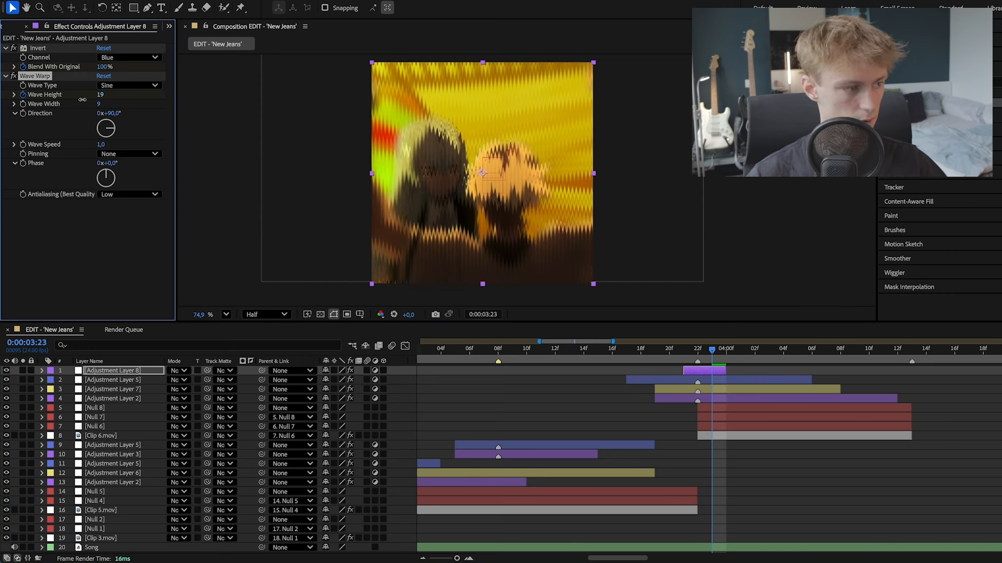
left_click(100, 95)
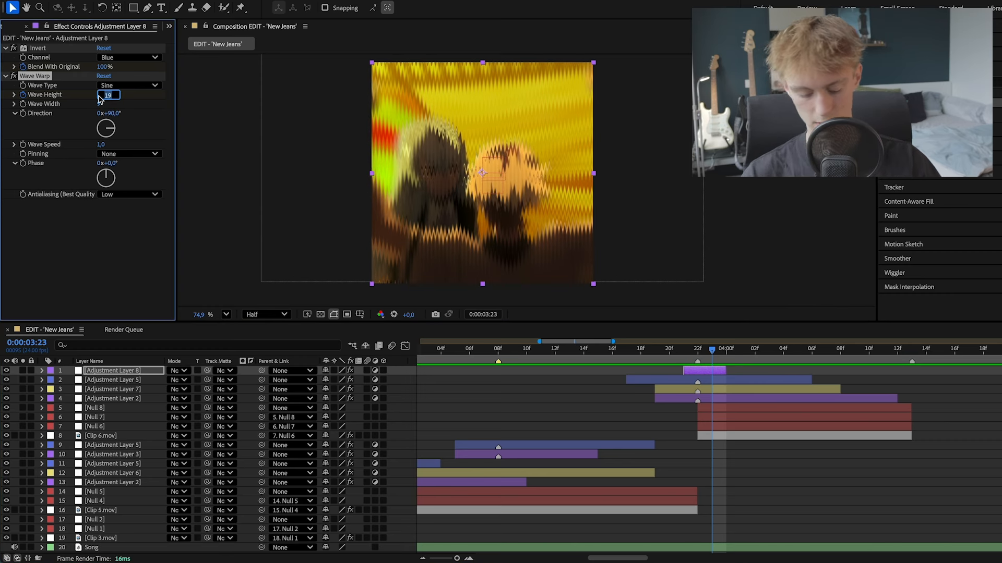
type("20")
key("Return")
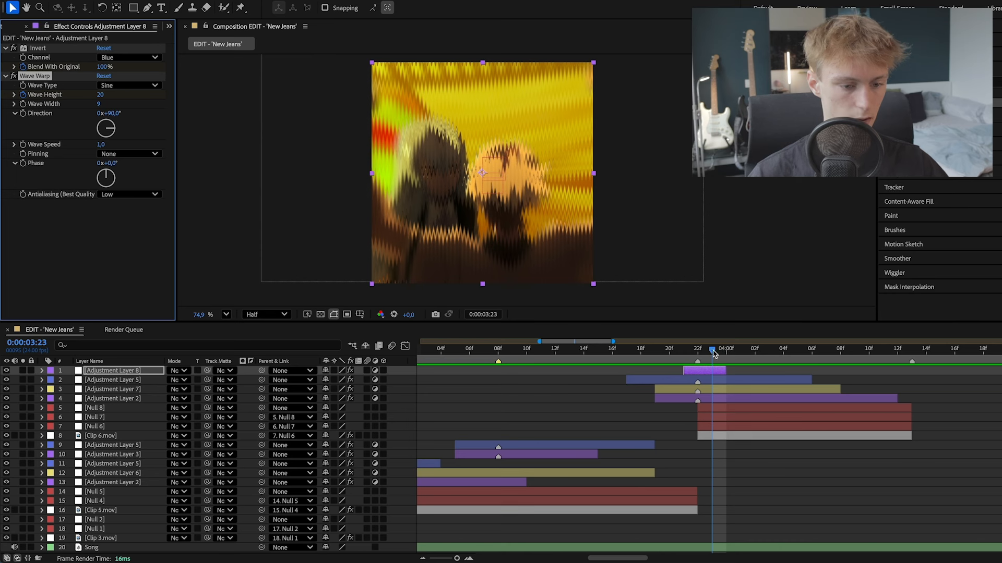
- Keyframe Wave Warp's Direction at 136° on 0:00:03:21, 74° on 0:00:03:22 and -22° on 0:00:03:23
left_click_drag(713, 354, 684, 355)
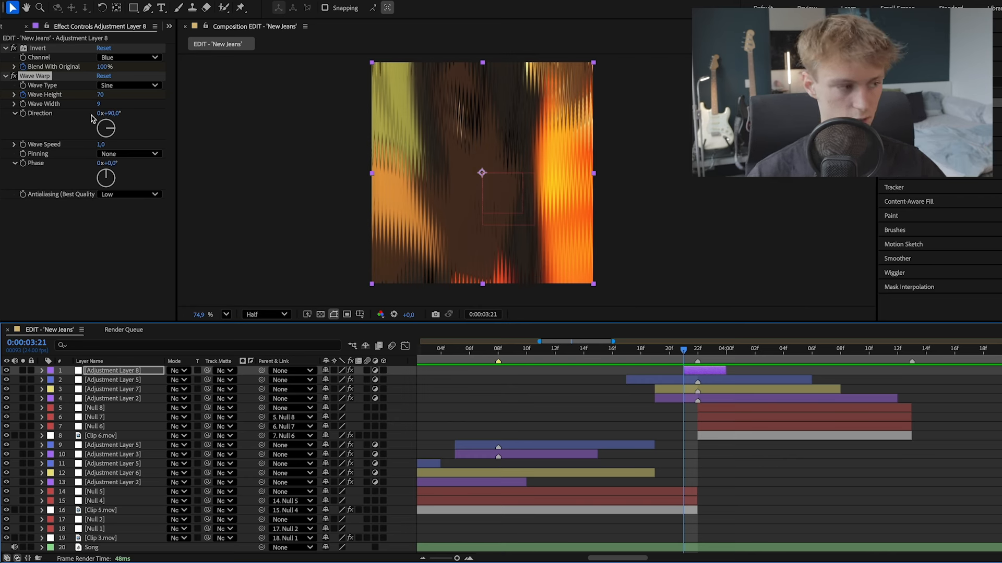
left_click(24, 114)
left_click_drag(115, 114, 148, 117)
key("Page_Down")
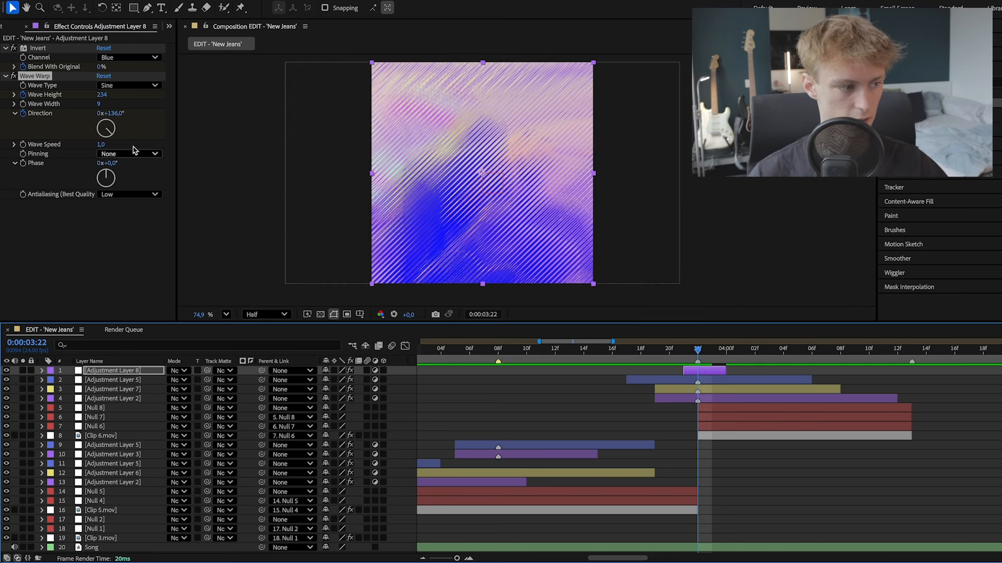
key("Page_Down")
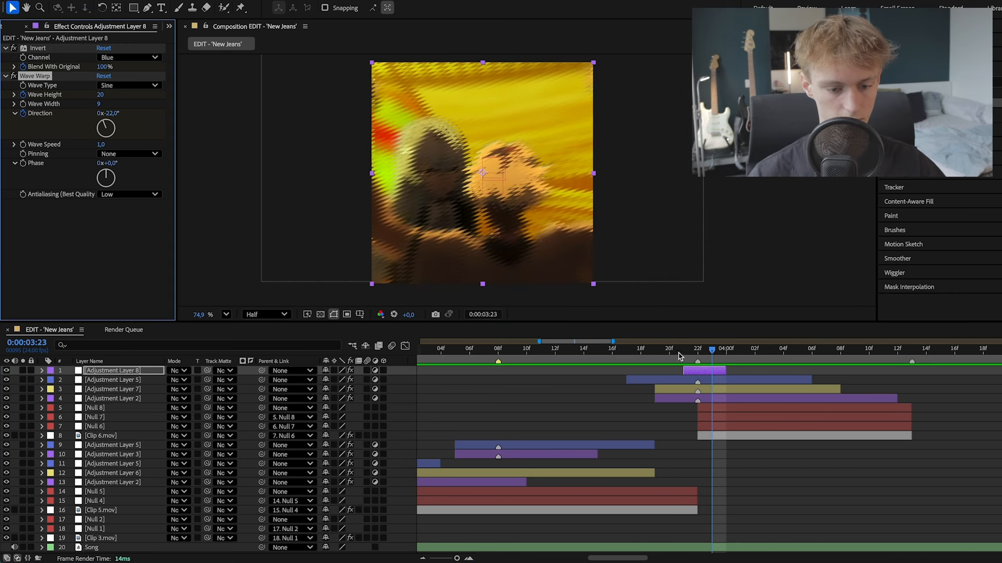
- Apply the Tint effect to the short adjustment layer at 0:00:03:21
left_click(685, 353)
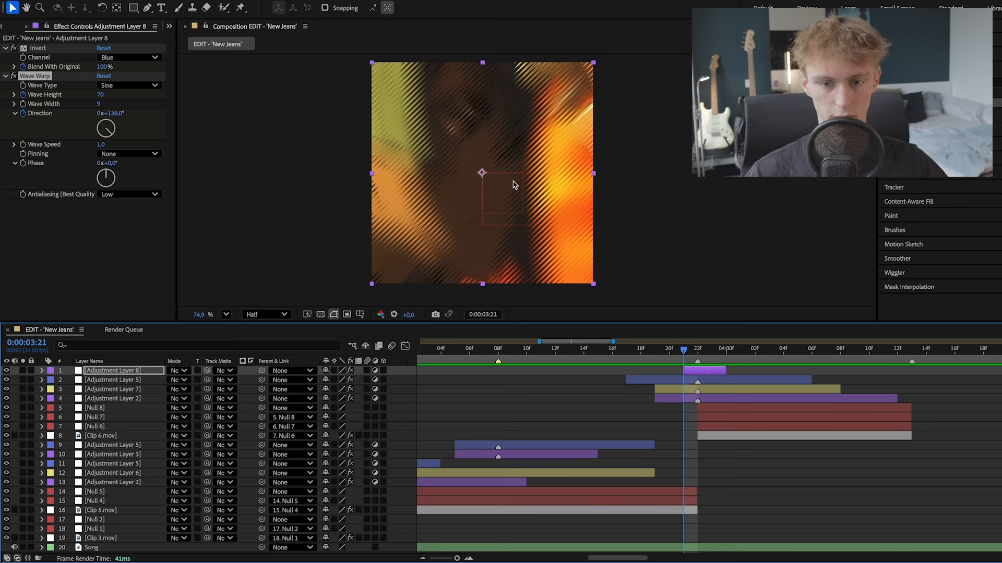
key("ctrl+5")
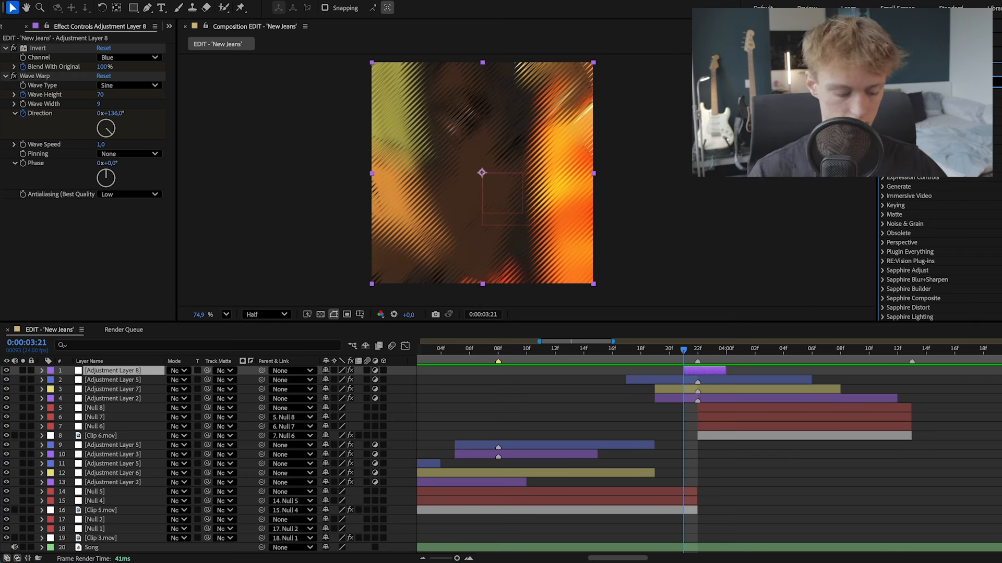
type("tile")
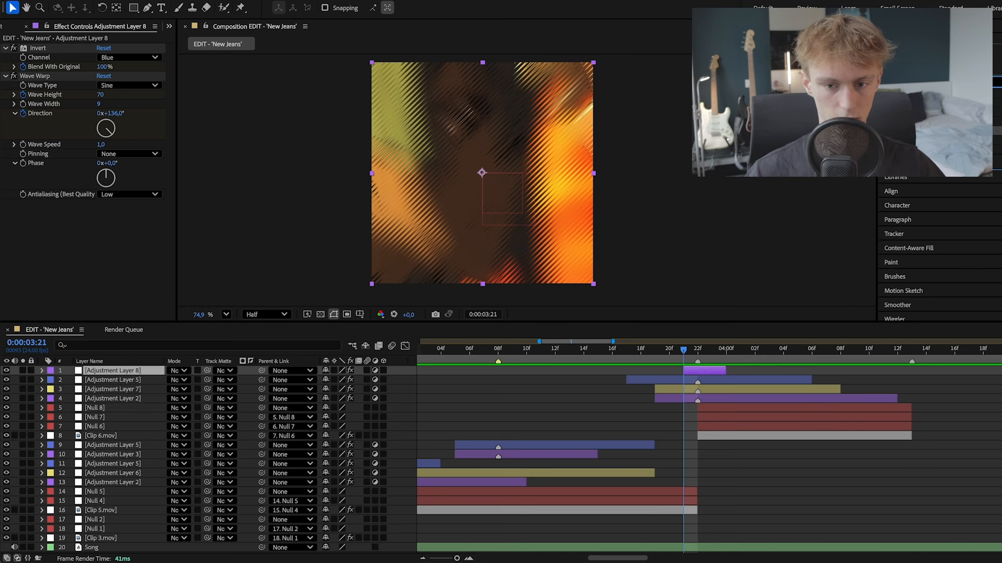
key("Down")
key("Return")
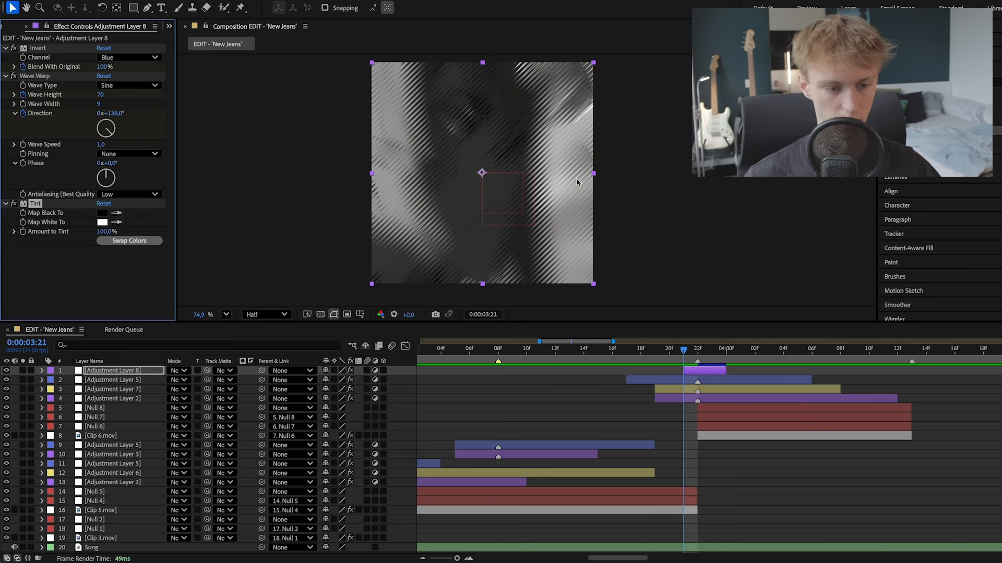
- Keyframe Tint's Amount to Tint at 100% on 0:00:03:21 and 0% on 0:00:03:22, and preview the transition from before the clip cut
left_click(683, 353)
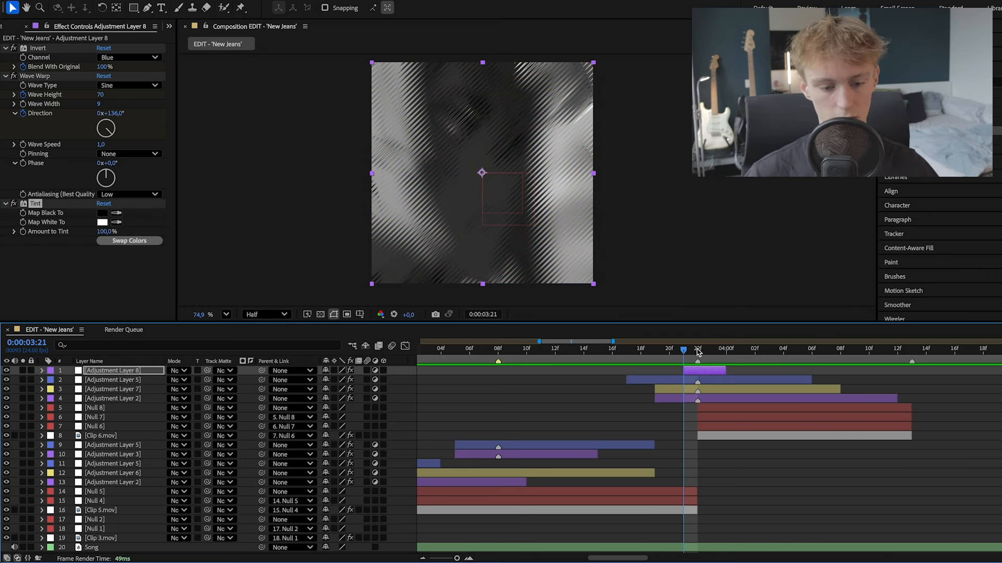
mouse_move(698, 353)
left_mouse_down()
mouse_move(711, 354)
mouse_move(685, 355)
left_mouse_up()
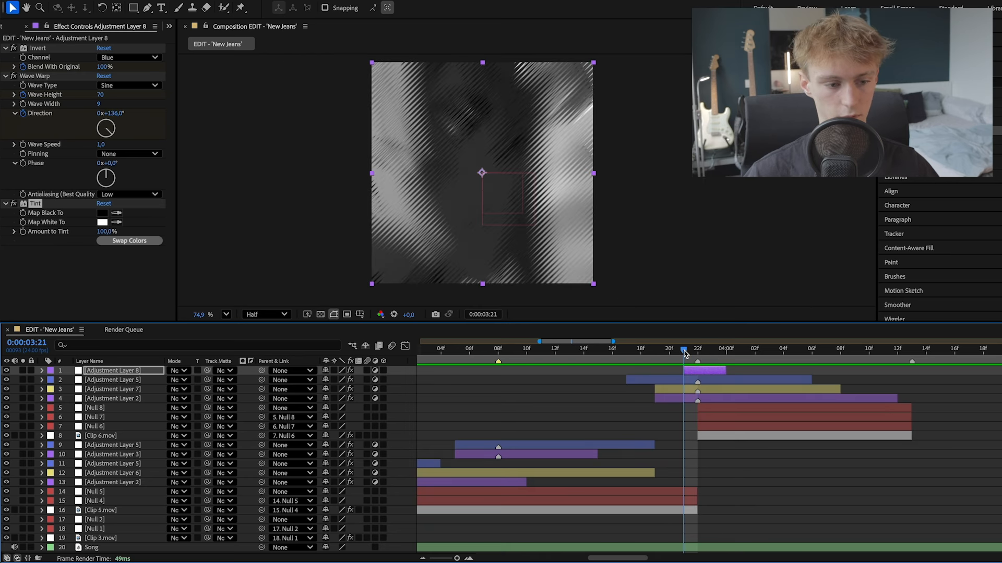
left_click(23, 233)
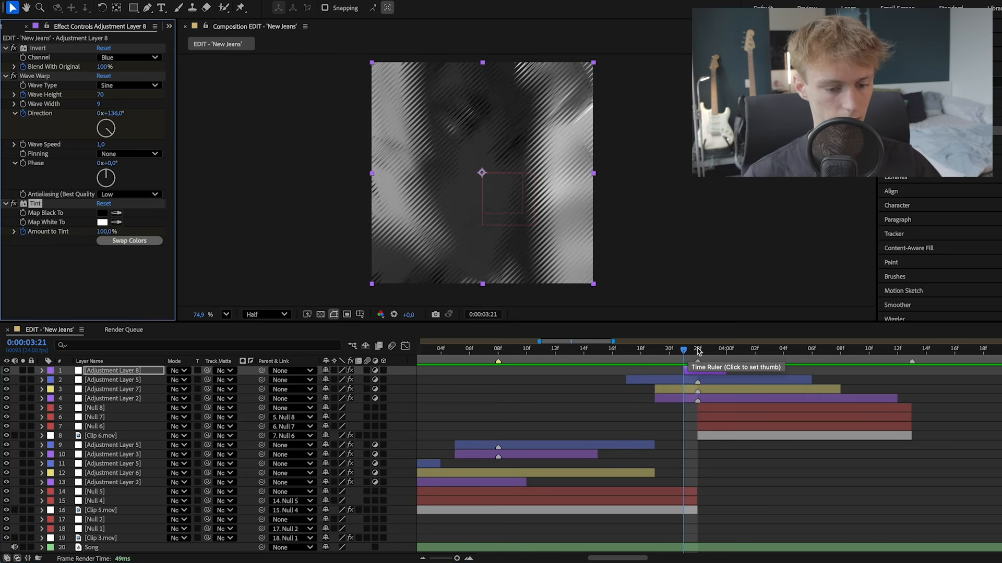
left_click(698, 352)
left_click(107, 232)
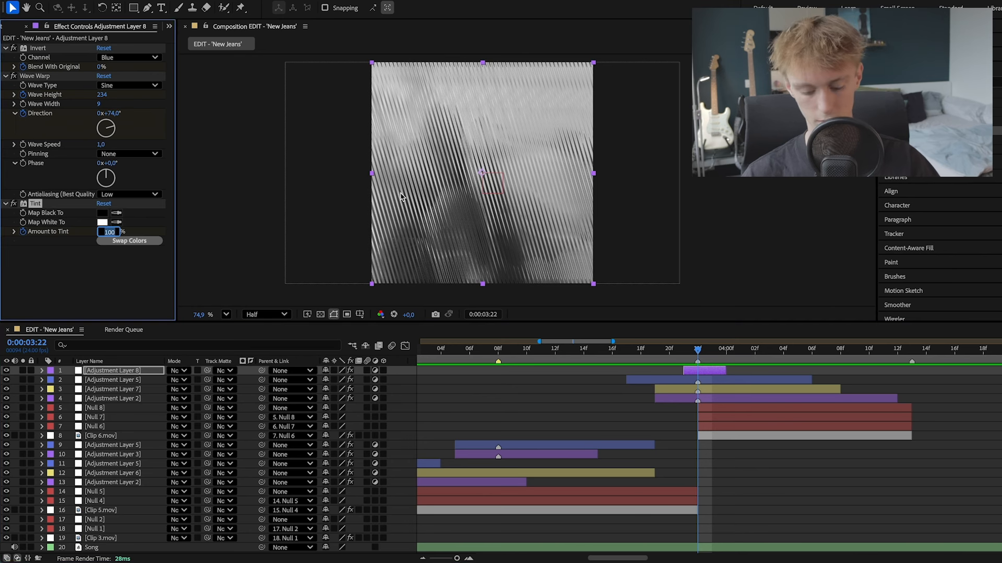
type("0")
key("Return")
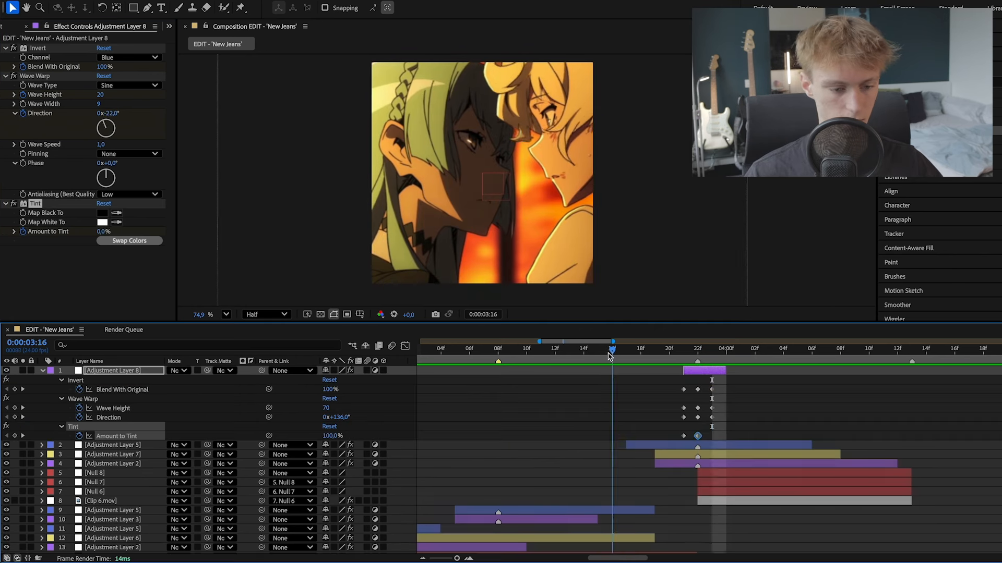
left_click_drag(613, 350, 600, 351)
key("space")
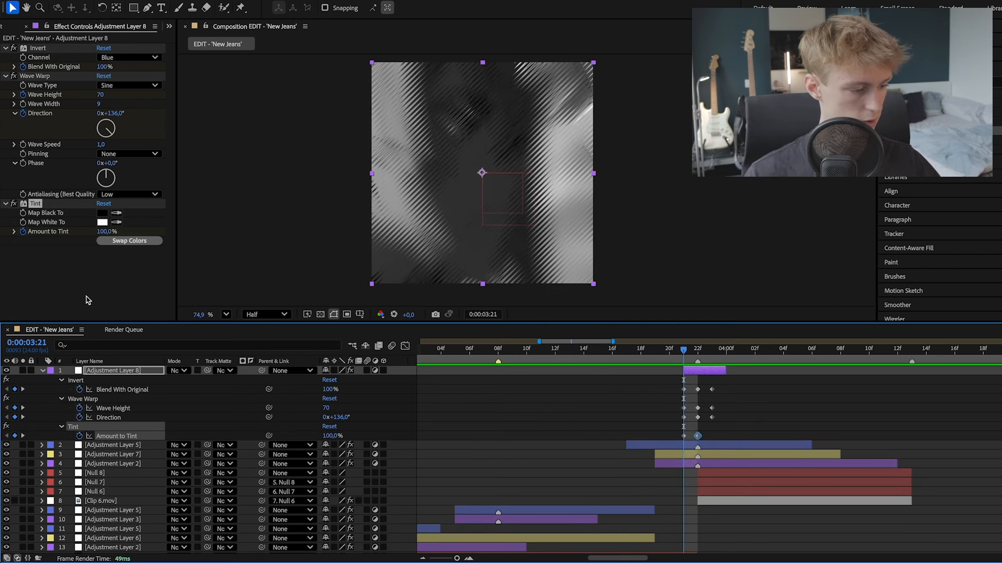
left_click(42, 371)
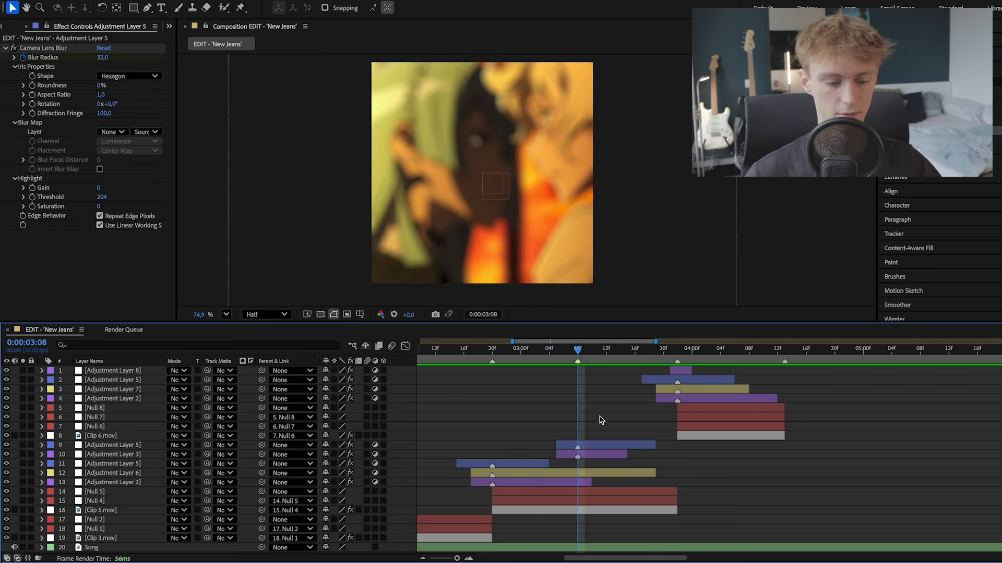
- Add a text layer reading FOARIX directly above the Camera Lens Blur adjustment layer at 0:00:03:08
left_click(605, 446)
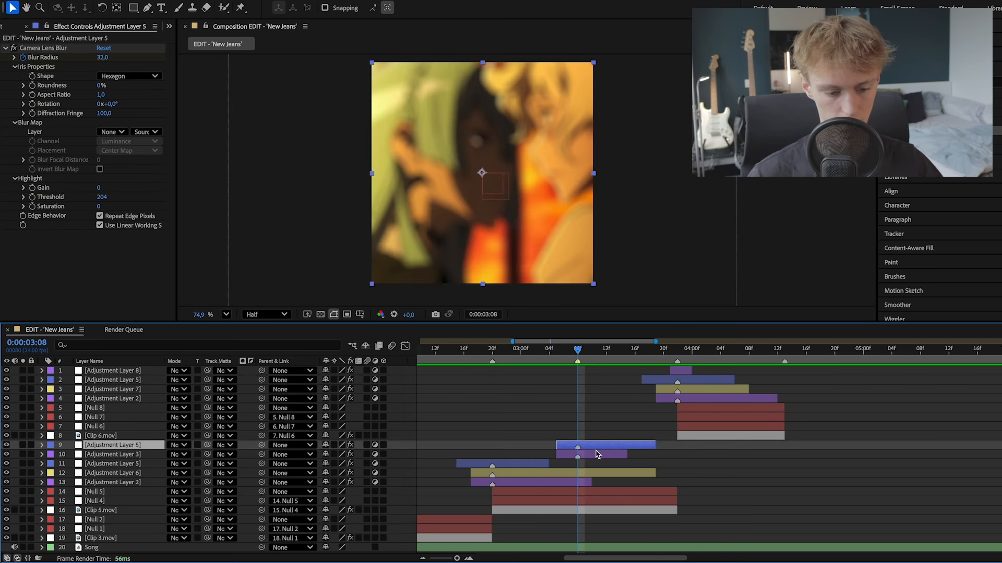
left_click(161, 7)
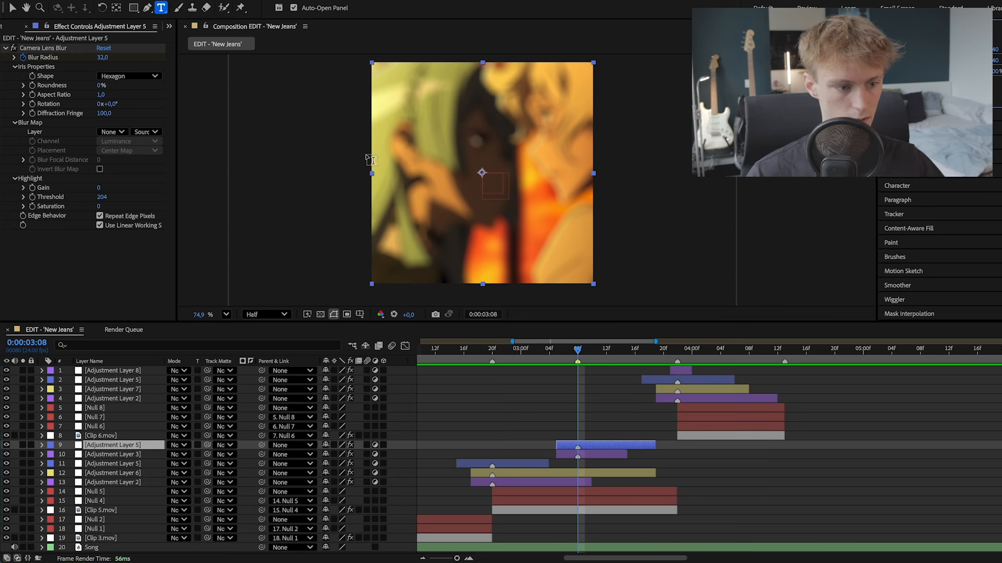
left_click(470, 180)
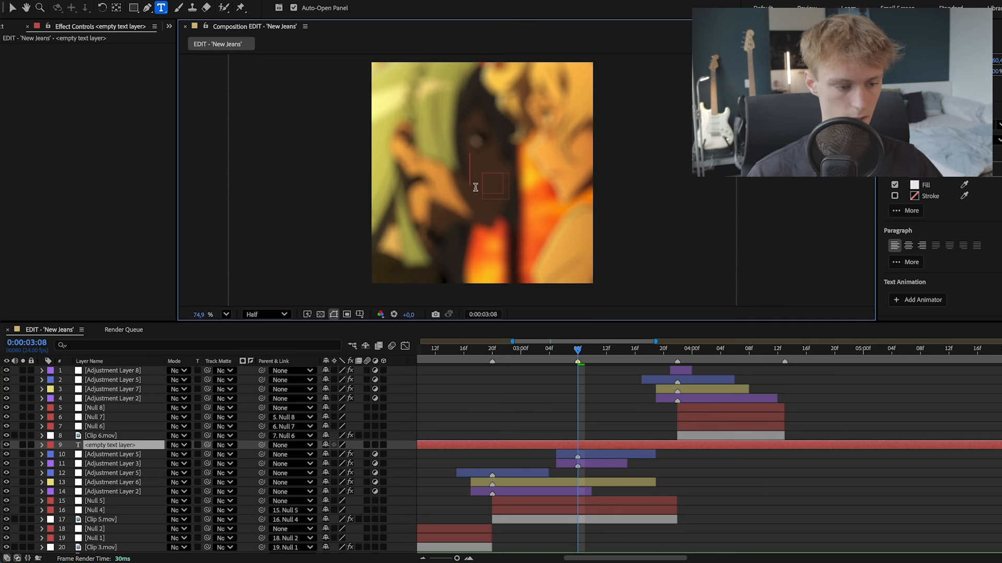
type("FOARIX")
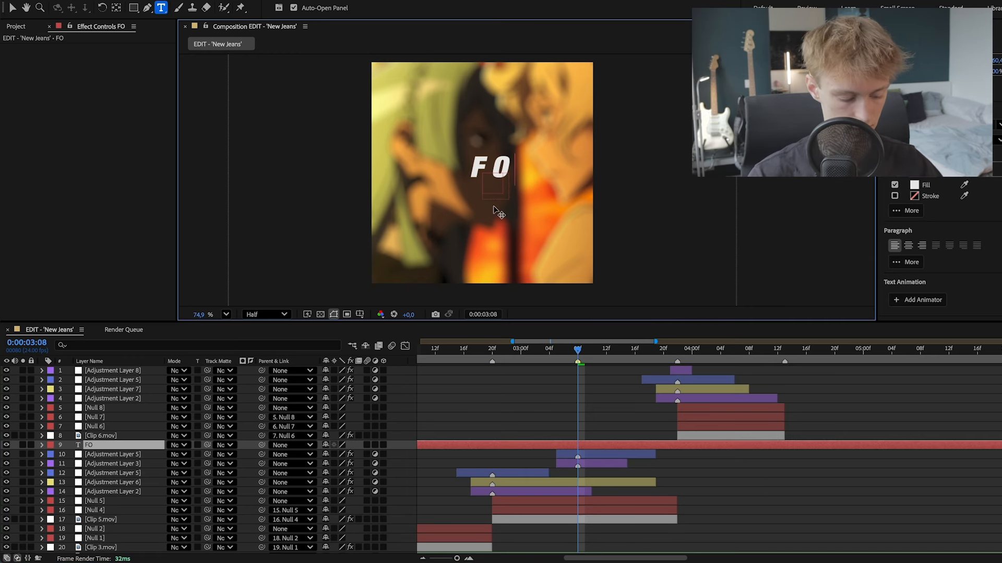
key("Escape")
key("v")
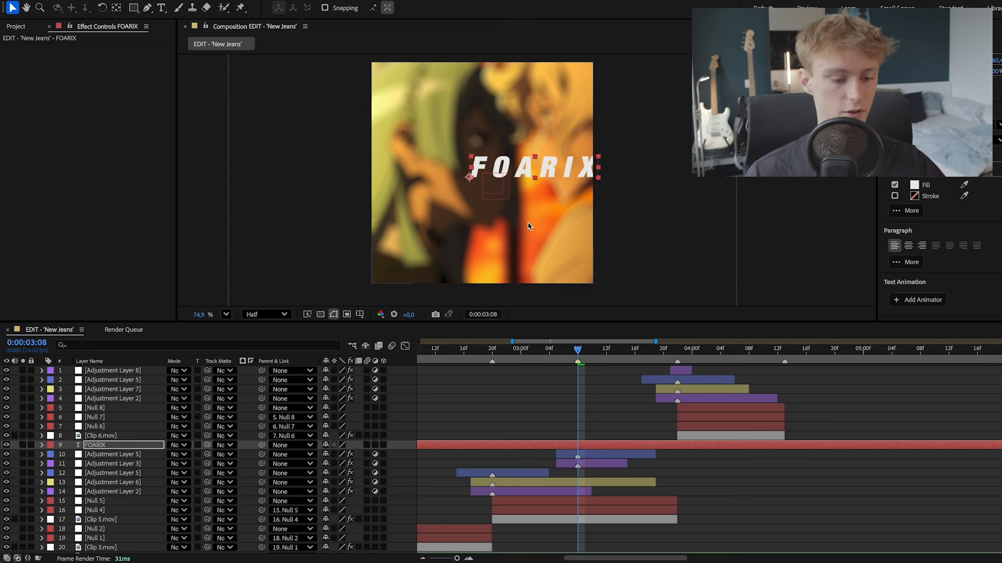
- Trim the FOARIX text layer to run from 0:00:03:08 to the clip cut at 0:00:03:22 by splitting it and deleting the outer pieces
left_click(587, 448)
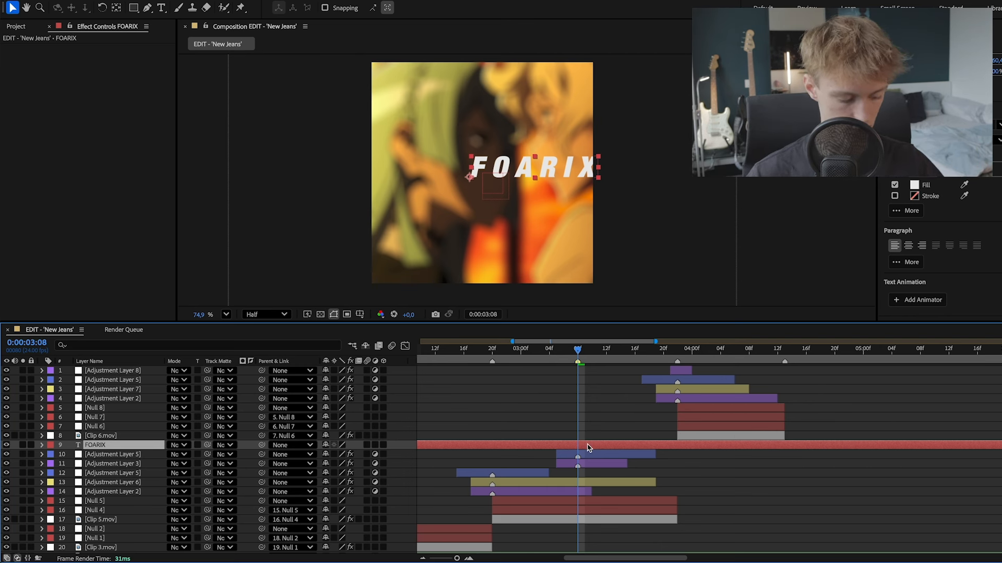
key("super+shift+d")
left_click(561, 456)
key("Delete")
left_click_drag(586, 350, 678, 351)
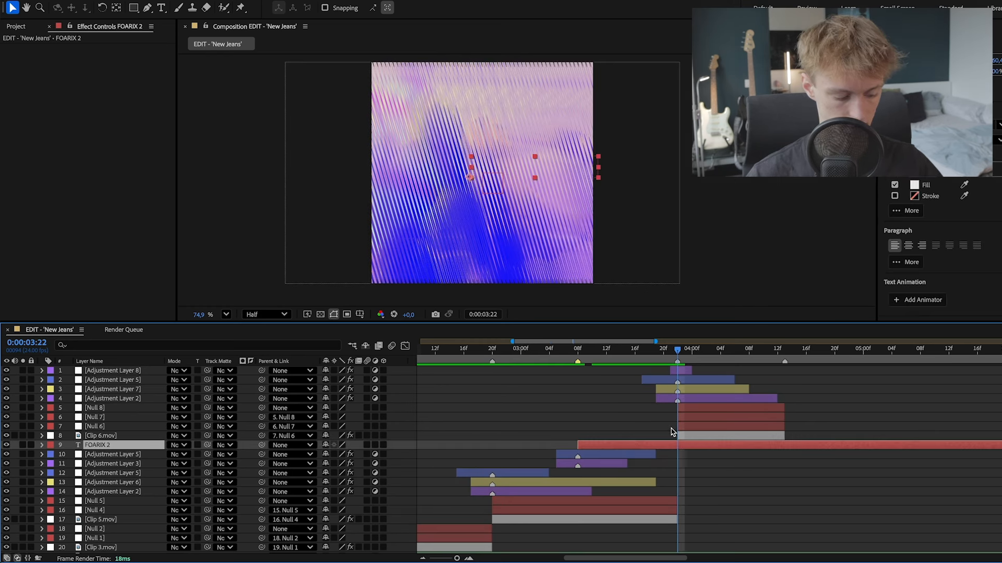
key("super+shift+d")
key("Delete")
- Examine the FOARIX text and its anchor point up close at the text layer's first frame, 0:00:03:08
left_click(599, 350)
left_click(599, 444)
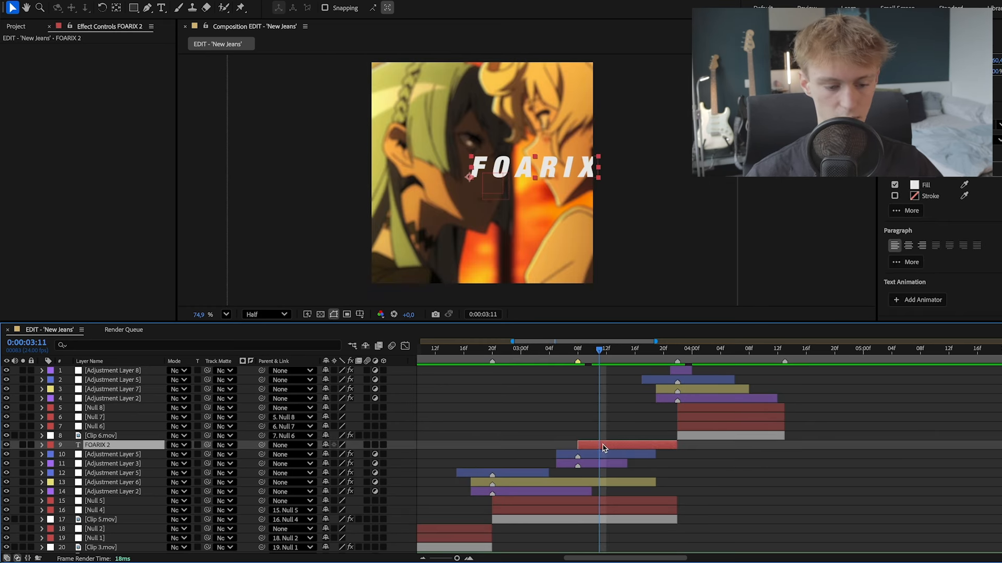
left_click(603, 455)
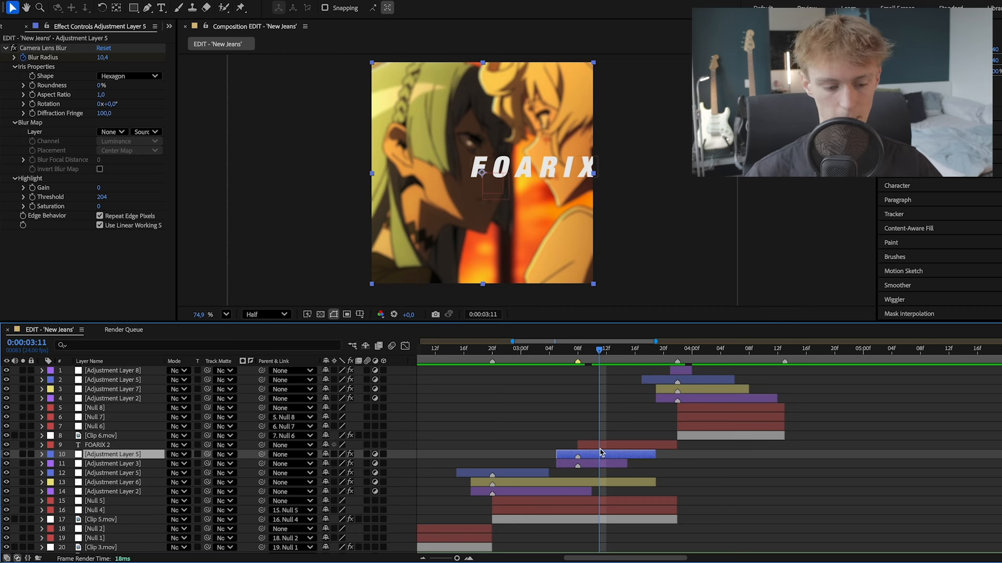
left_click(595, 443)
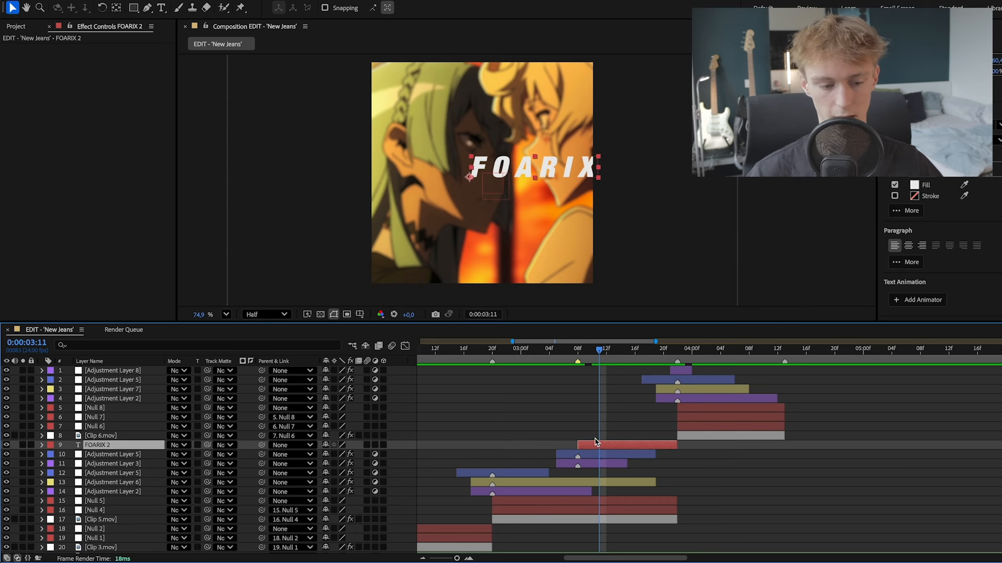
key("i")
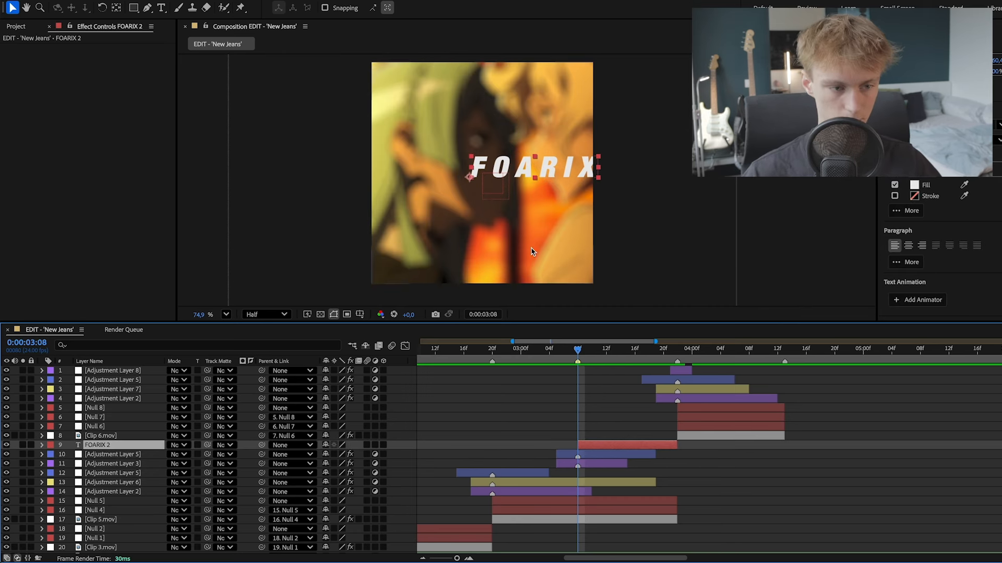
scroll(531, 252, "up", 5)
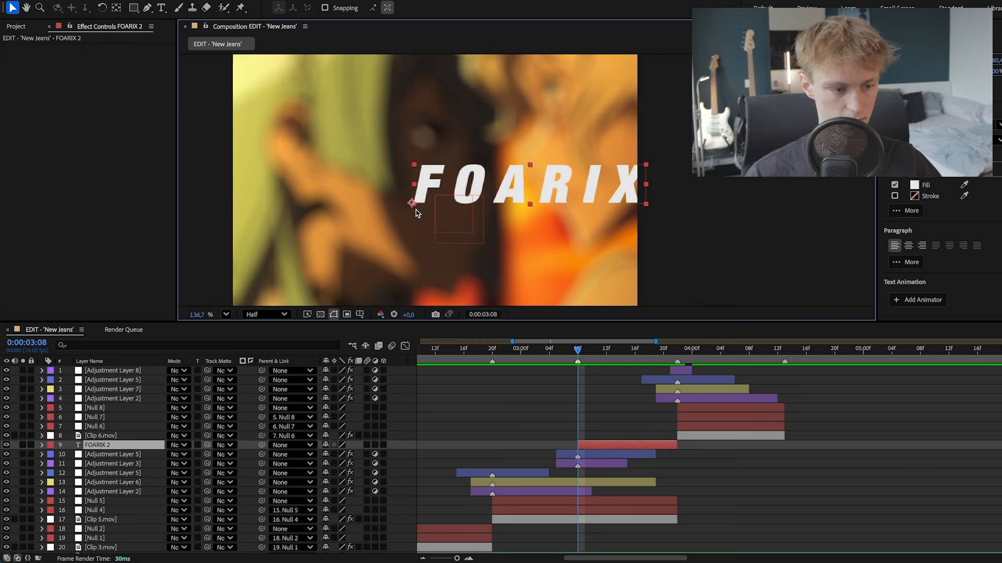
scroll(414, 210, "up", 6)
scroll(410, 206, "down", 5)
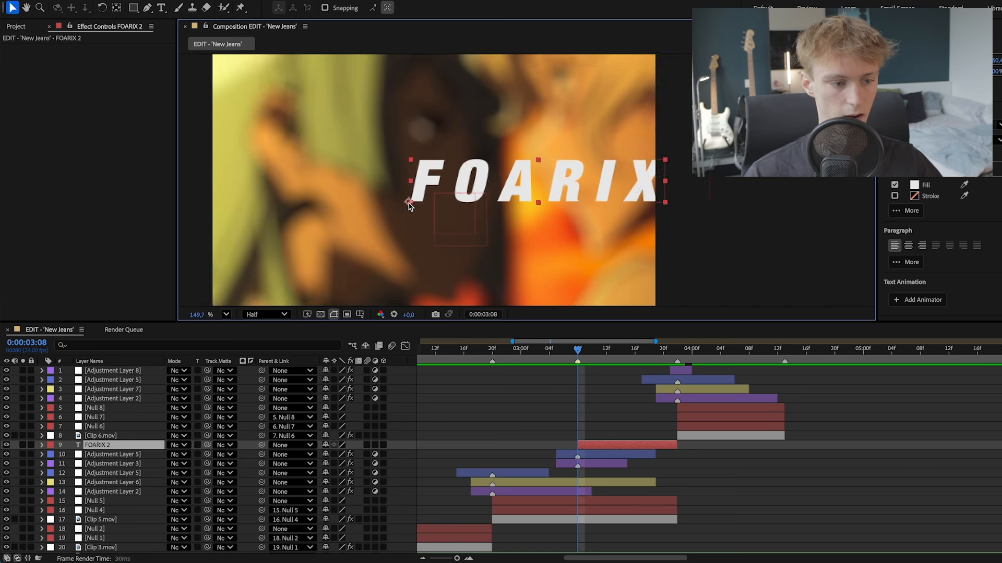
scroll(409, 206, "down", 4)
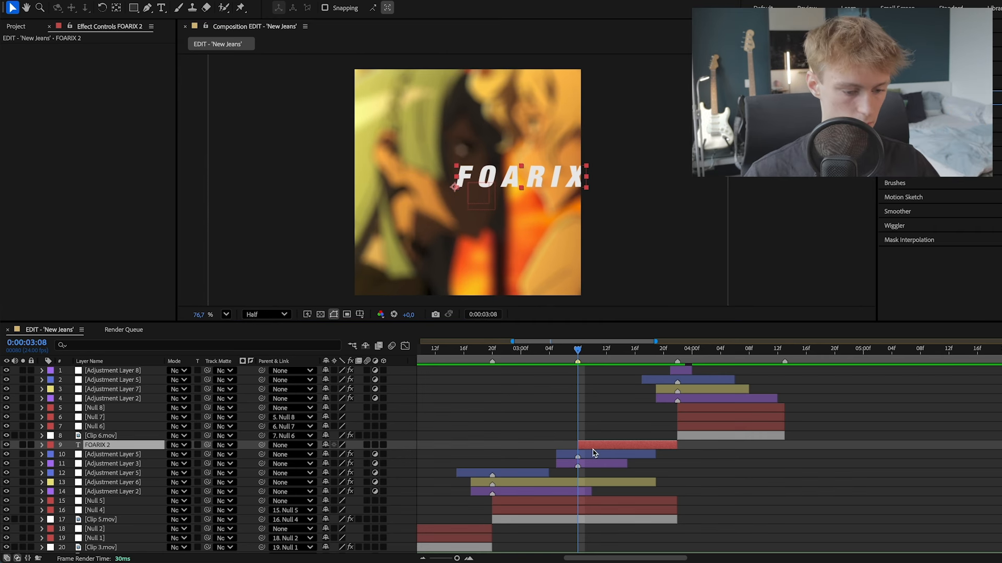
- Centre the FOARIX text layer's anchor point on its lettering and check it up close
left_click(594, 451)
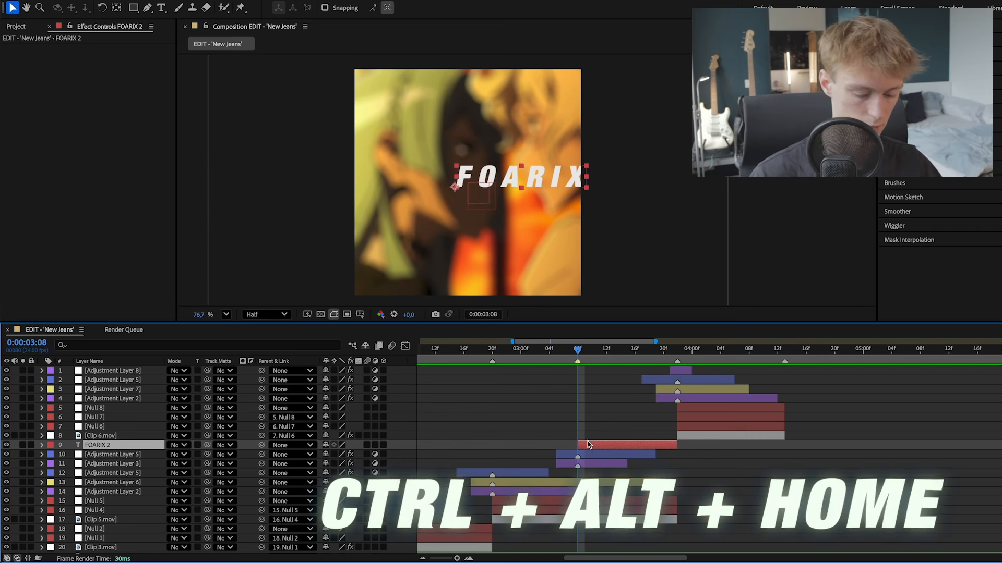
key("ctrl+alt+Home")
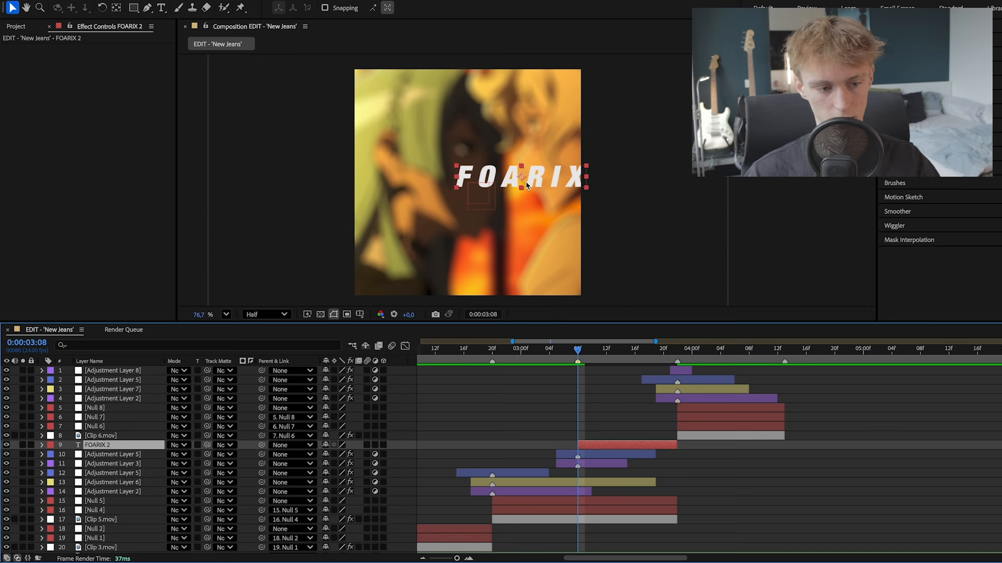
scroll(514, 185, "up", 5)
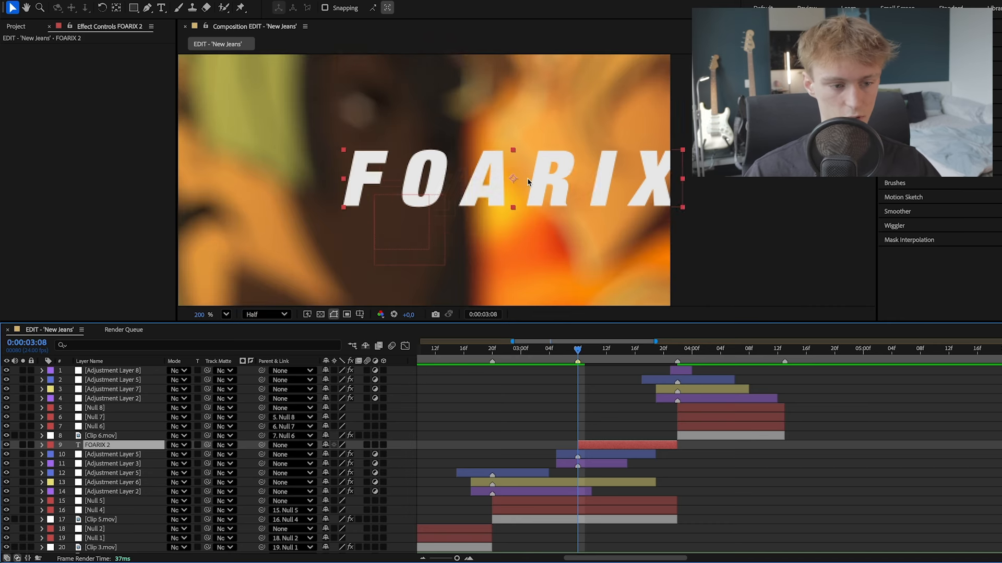
scroll(525, 182, "down", 4)
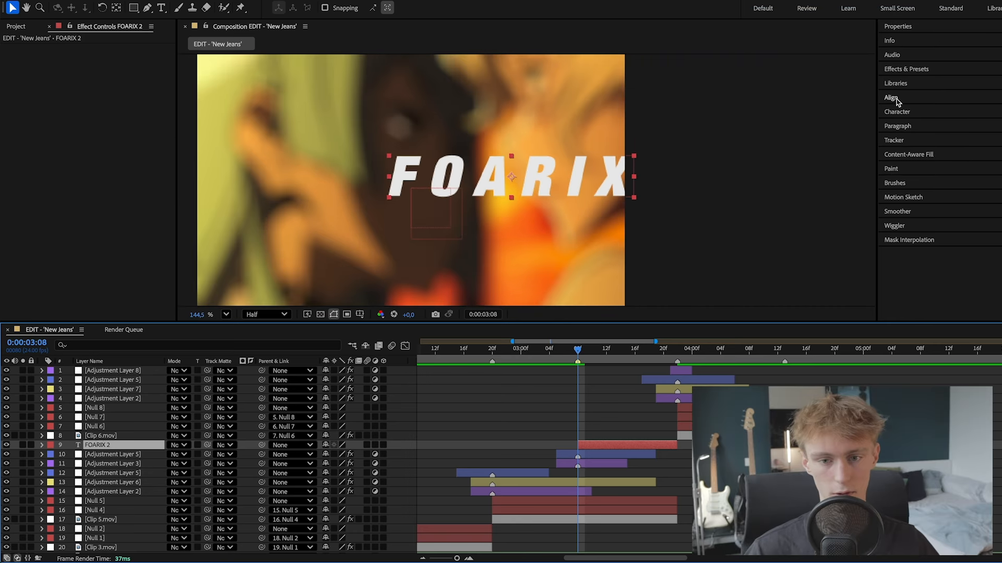
- Align the FOARIX text layer to the composition's centre both horizontally and vertically
left_click(893, 98)
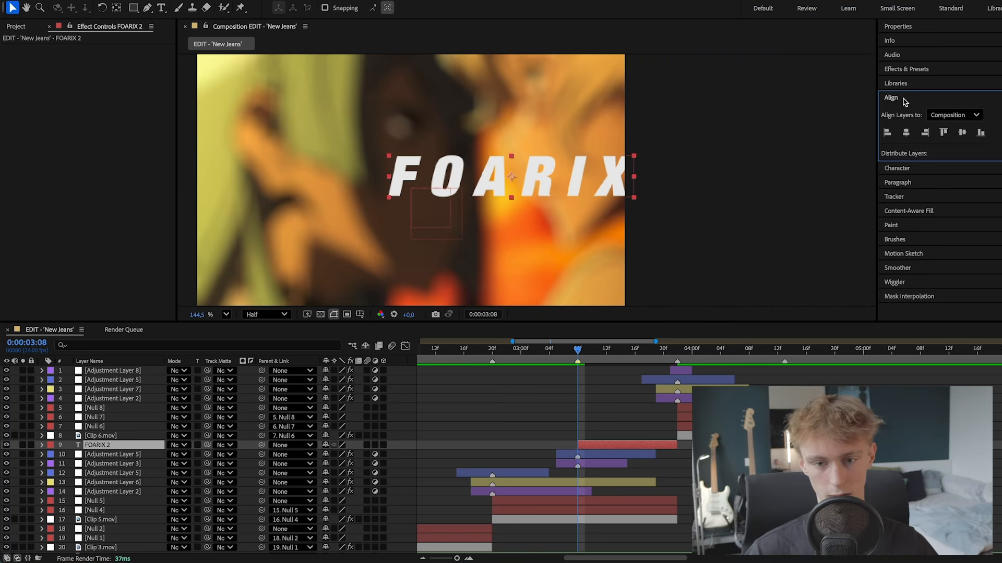
left_click(907, 133)
left_click(961, 133)
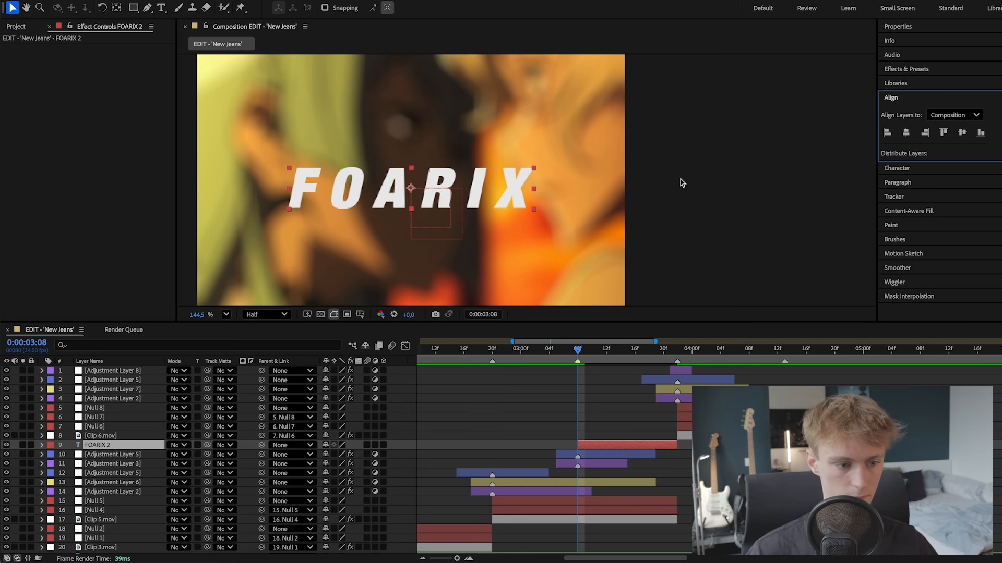
scroll(492, 209, "down", 4)
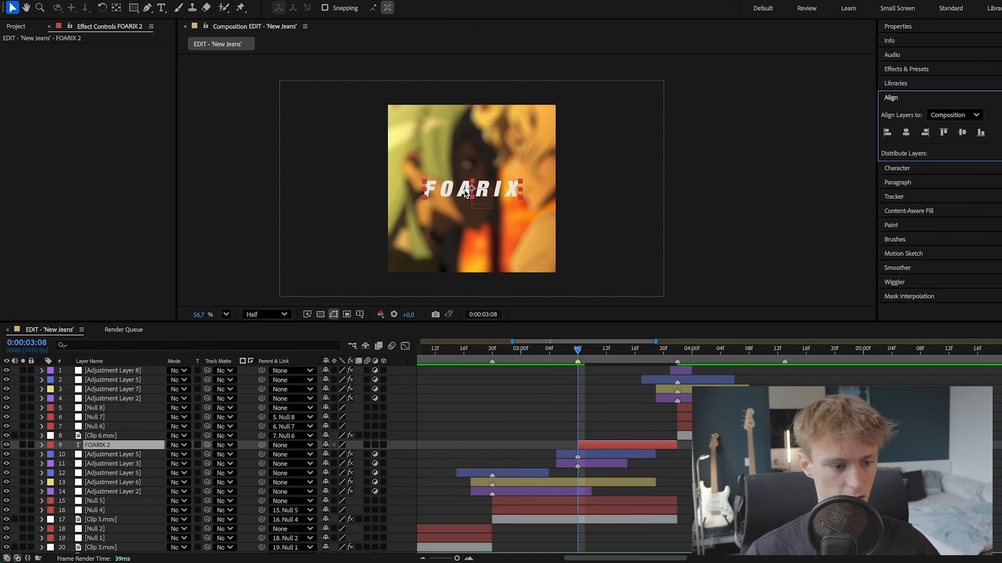
scroll(480, 200, "up", 4)
scroll(479, 194, "down", 2)
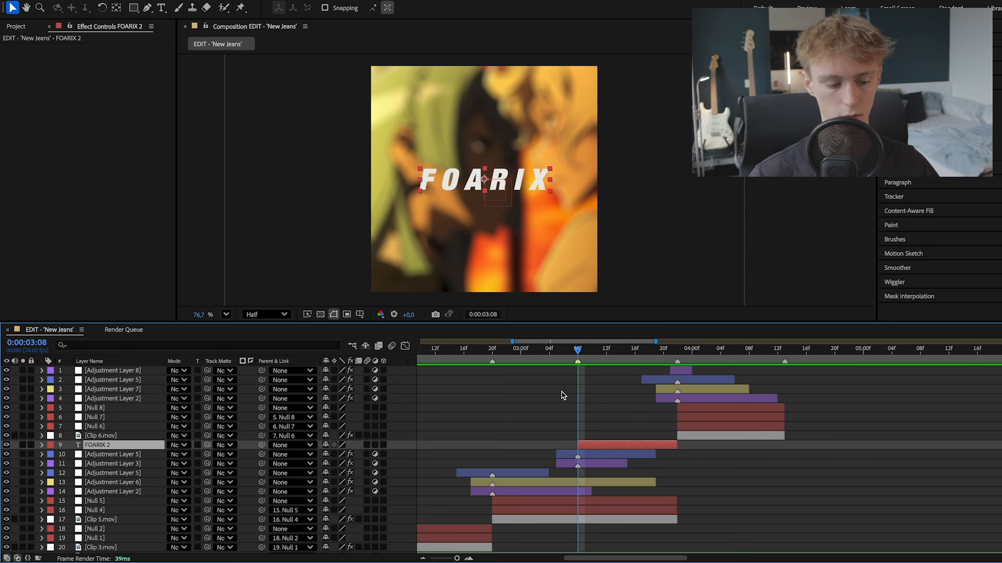
- Keyframe the FOARIX layer's Scale at 20% on 0:00:03:08 and 100% on 0:00:03:17
key("s")
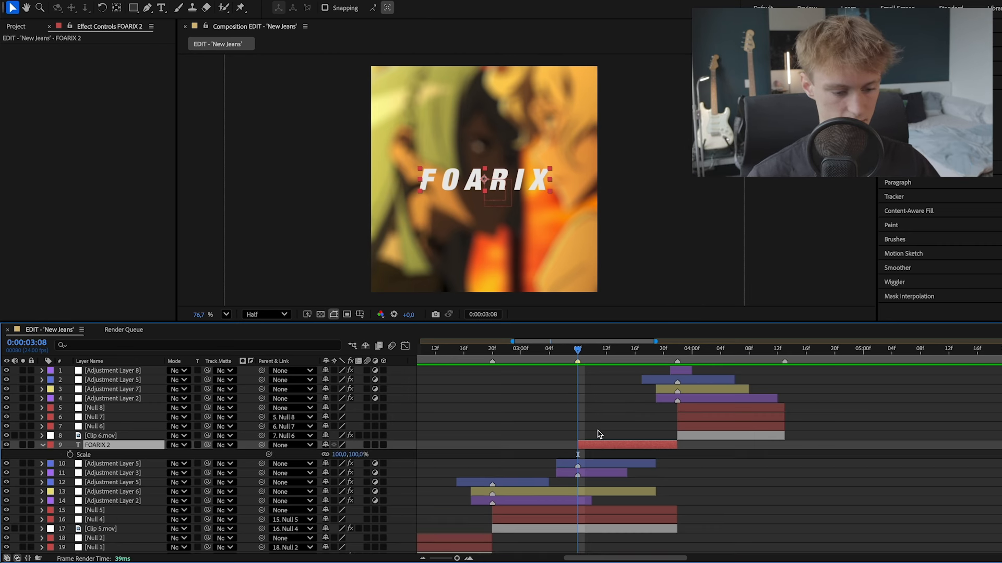
left_click(70, 455)
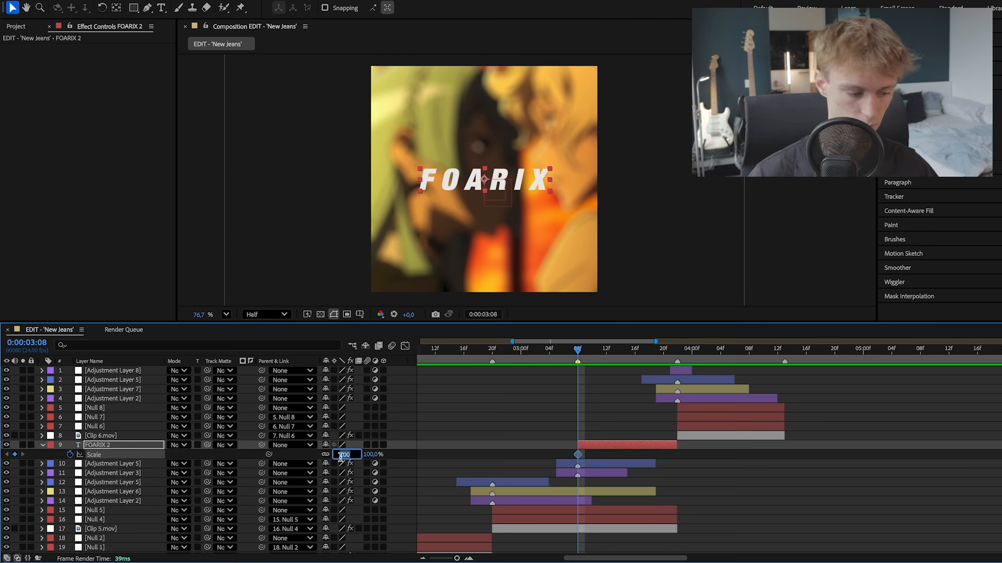
type("20")
key("Return")
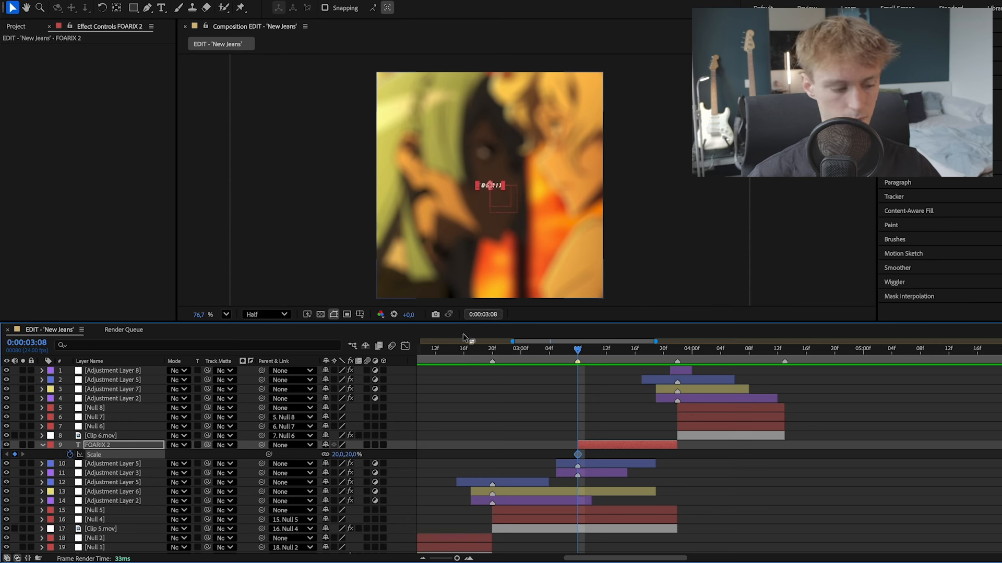
left_click_drag(607, 349, 645, 353)
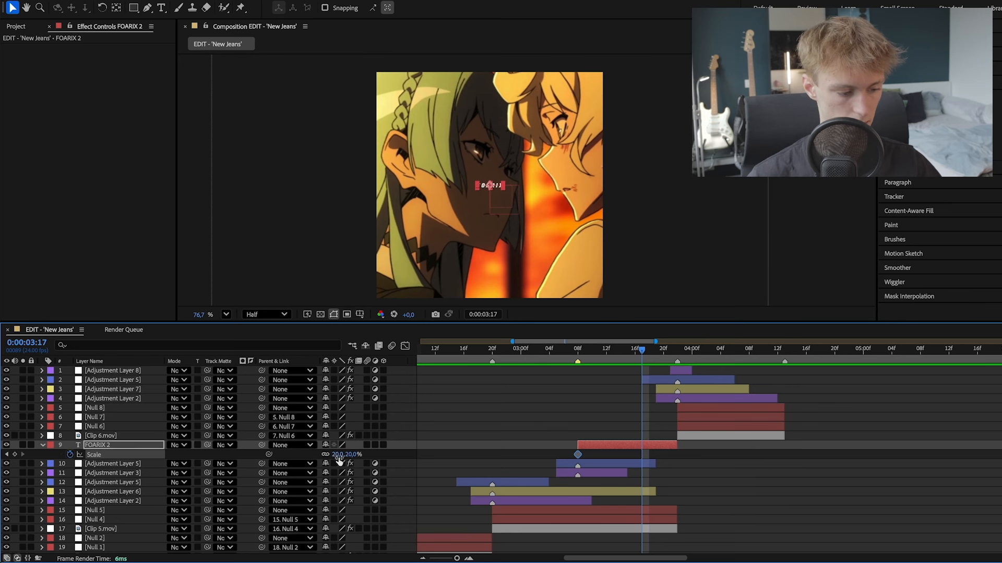
type("1")
type("00")
key("Return")
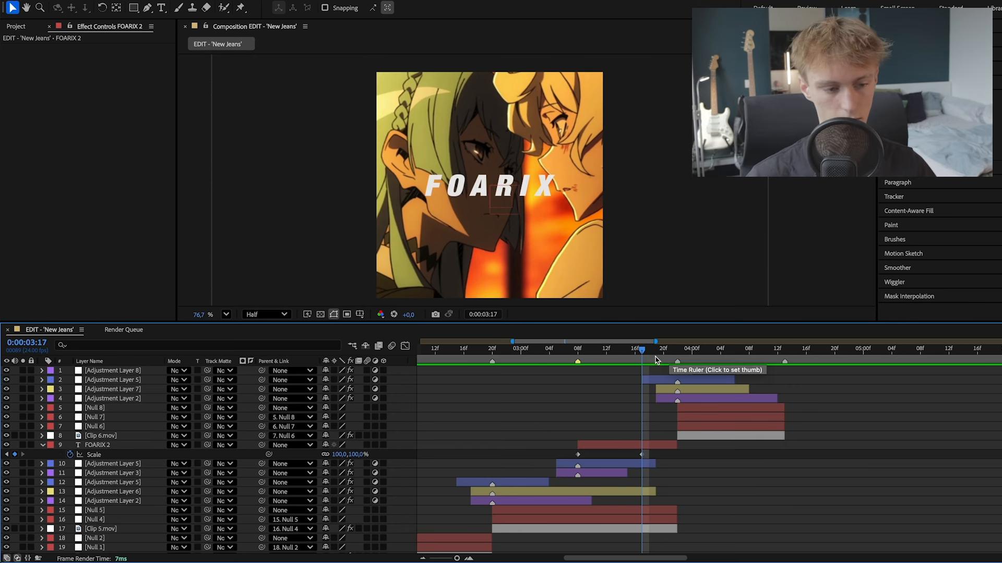
- Check the effect layers over the clip cut and keyframe the FOARIX layer's Scale at 250% on 0:00:03:21
left_click(669, 354)
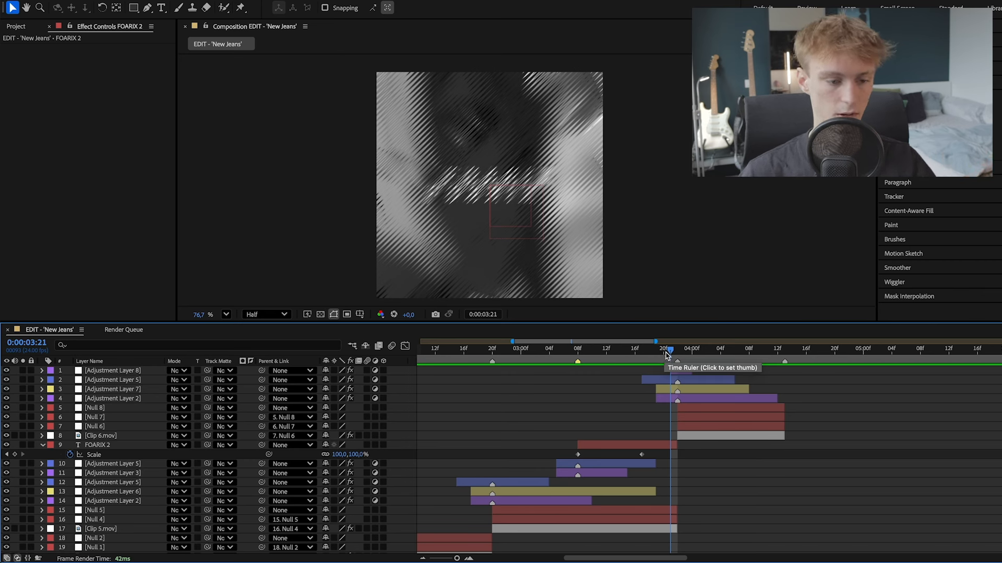
left_click_drag(667, 355, 599, 351)
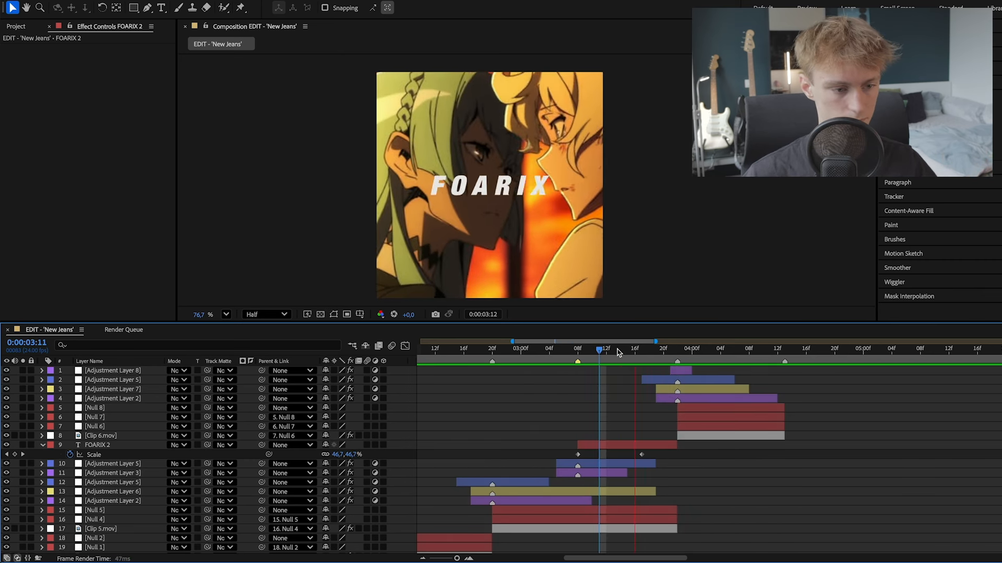
left_click(670, 349)
left_click(668, 381)
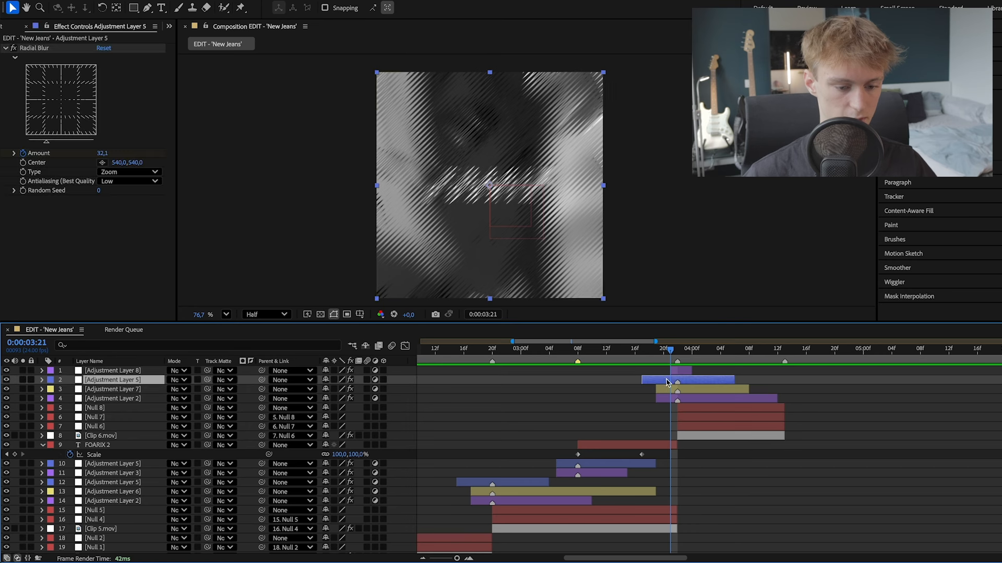
left_click(668, 391)
left_click(669, 399)
left_click(680, 372)
left_click(667, 447)
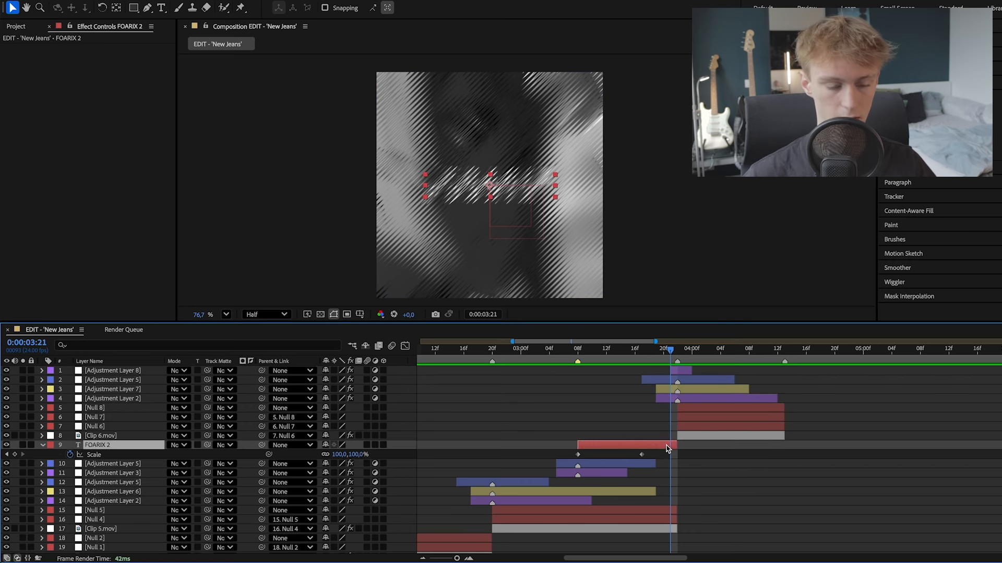
left_click_drag(636, 357, 671, 355)
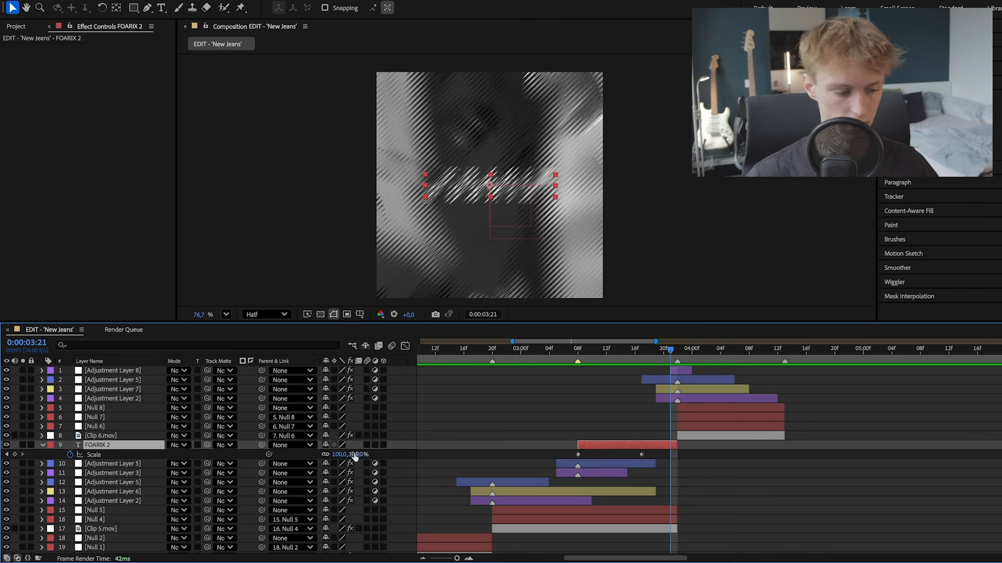
left_click_drag(342, 458, 549, 472)
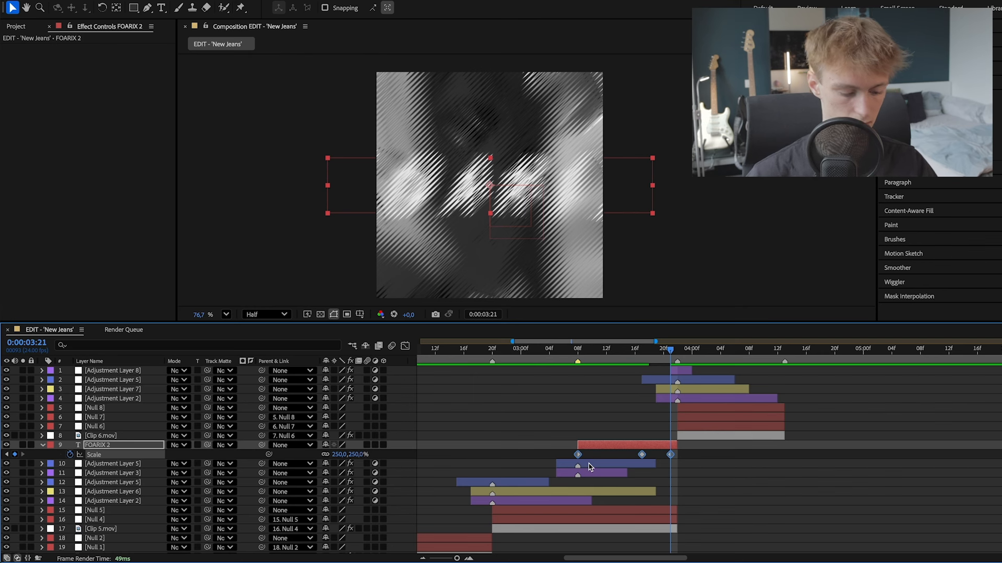
- Reshape the FOARIX Scale curve to rise steeply after 0:00:03:08, flatten around 0:00:03:17 and shoot up just before 0:00:03:21, and preview it
left_click(405, 346)
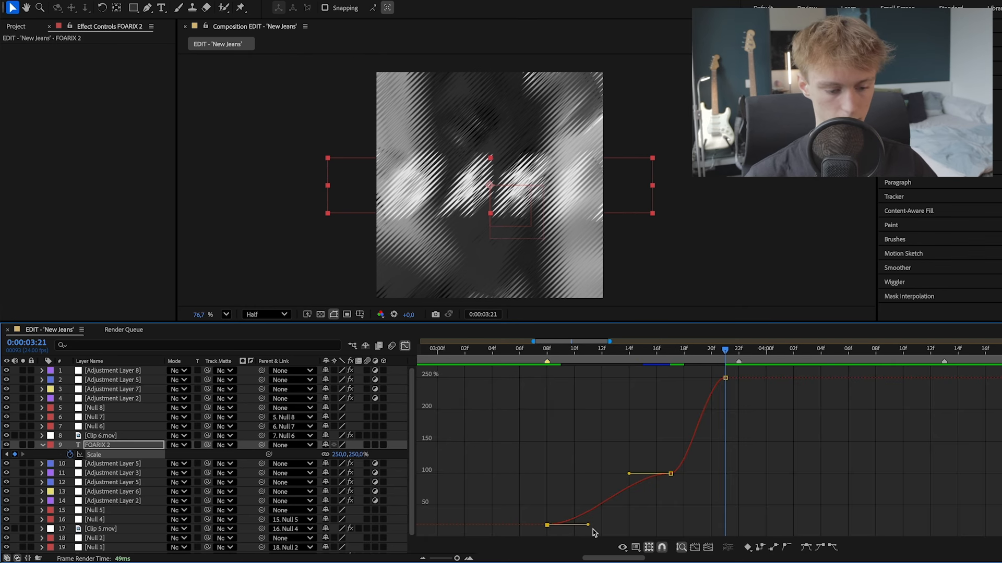
left_click_drag(588, 525, 583, 521)
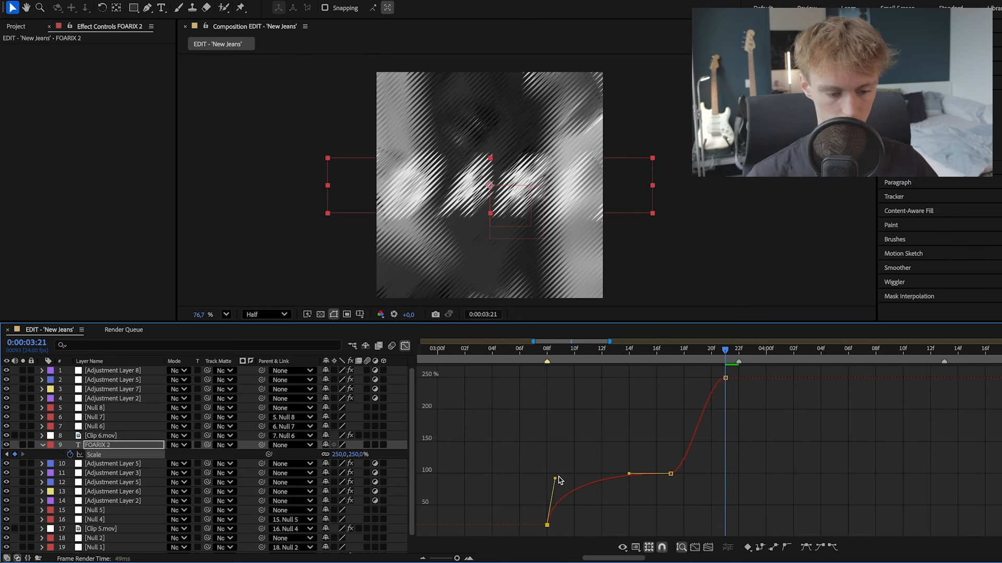
left_click_drag(559, 479, 560, 479)
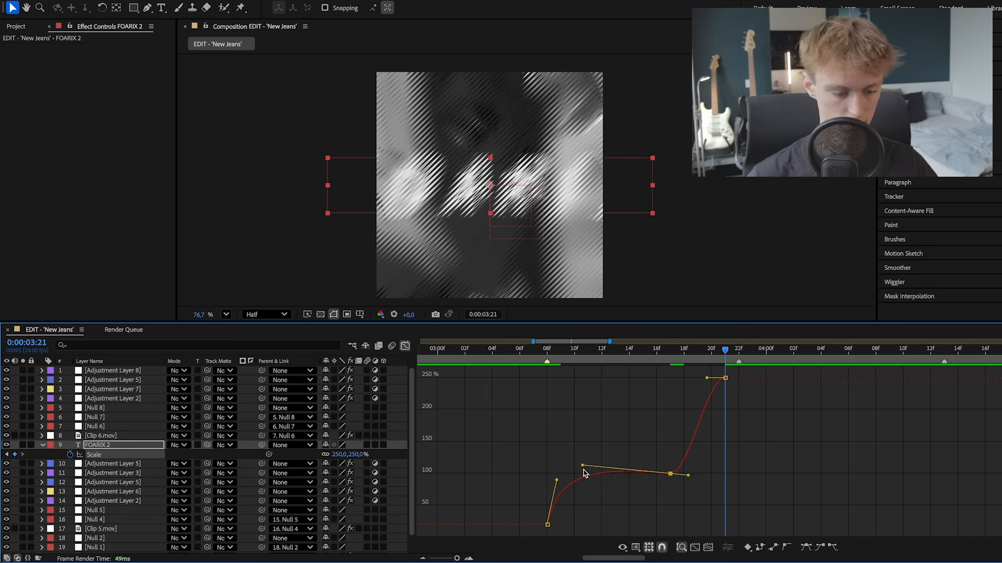
left_click_drag(583, 469, 574, 473)
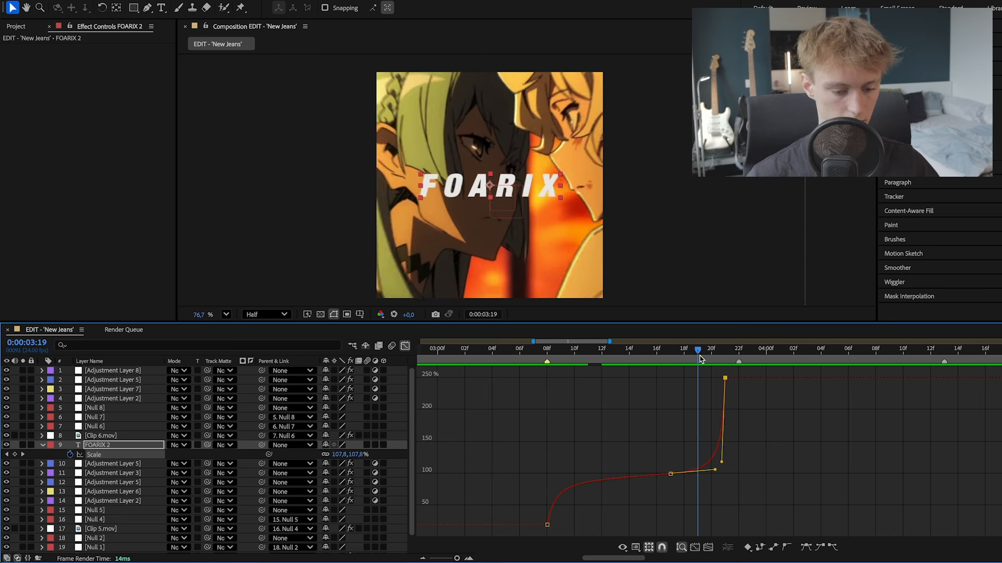
left_click_drag(700, 354, 494, 355)
key("space")
left_click(483, 356)
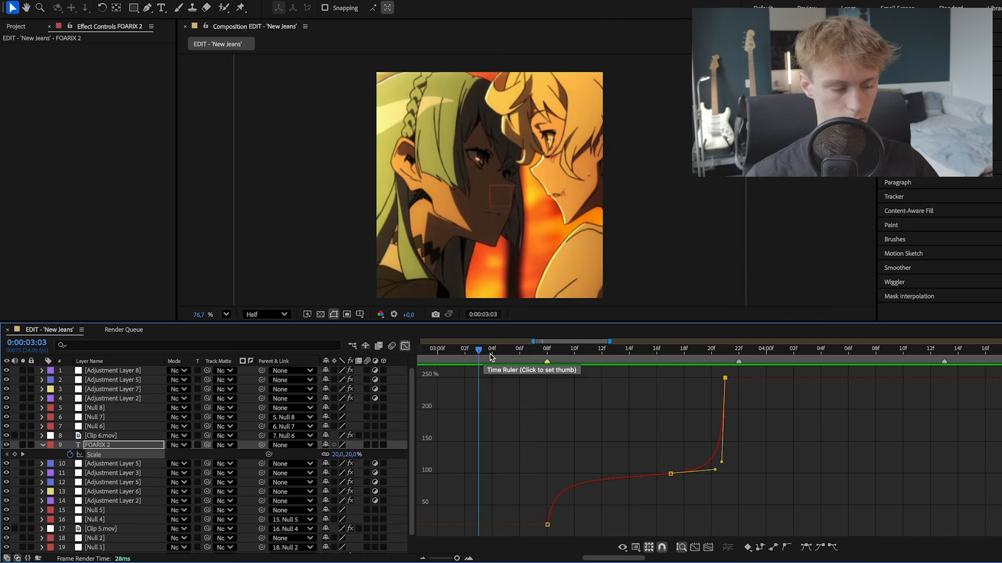
key("space")
left_click_drag(502, 354, 533, 354)
key("shift+F3")
left_click(42, 445)
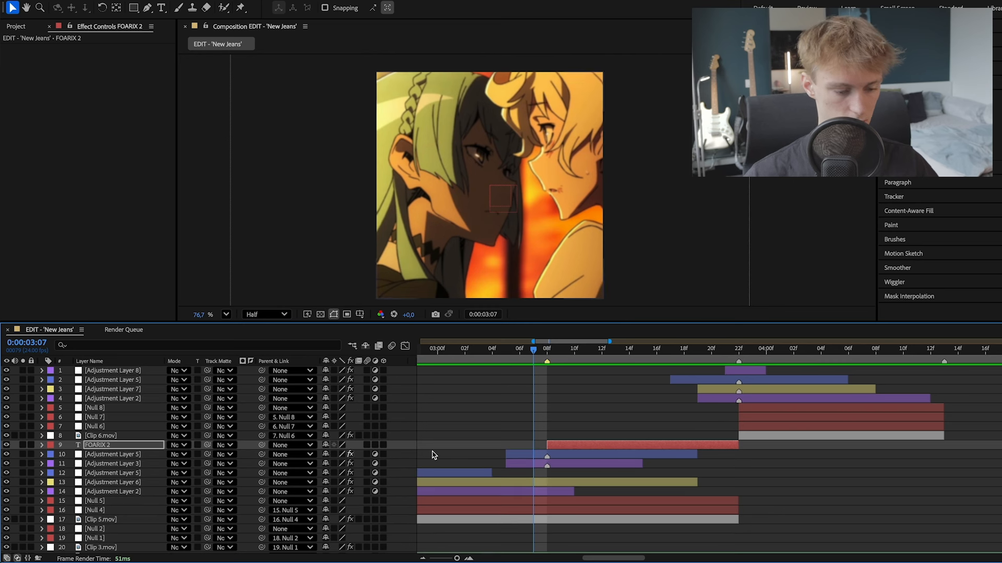
- Add a Tracking text animator to the FOARIX layer with the playhead at its first frame, 0:00:03:08
key("minus")
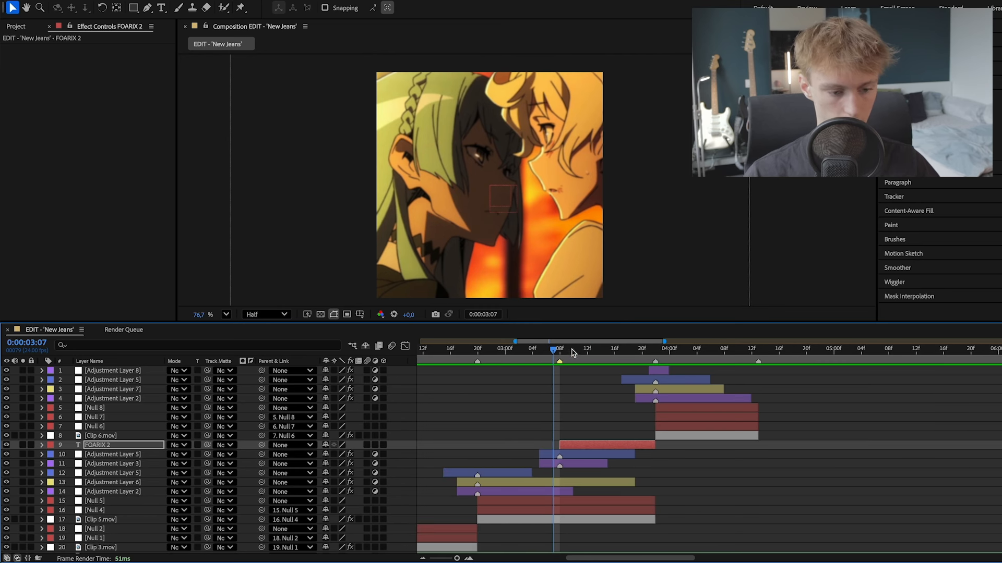
left_click(594, 355)
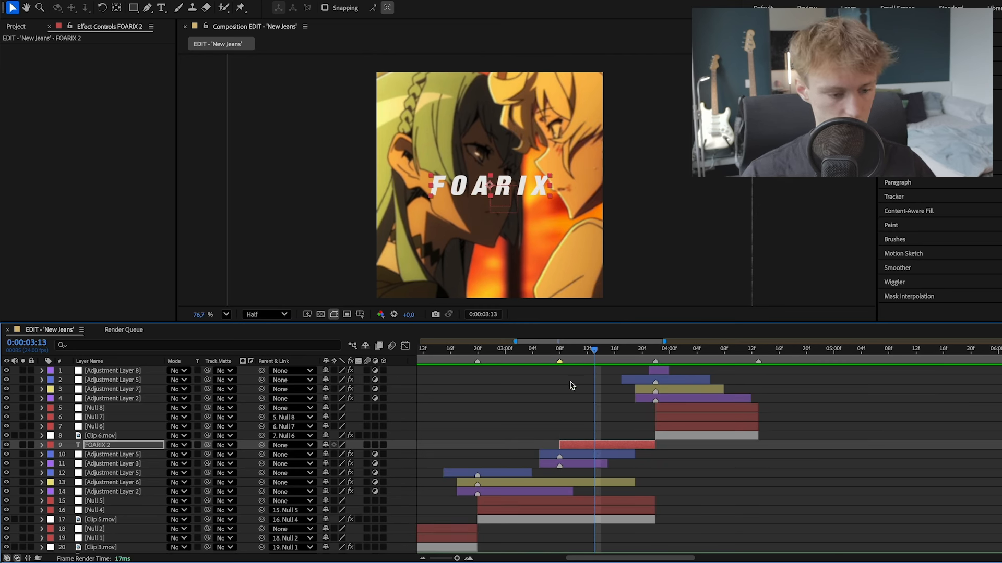
key("i")
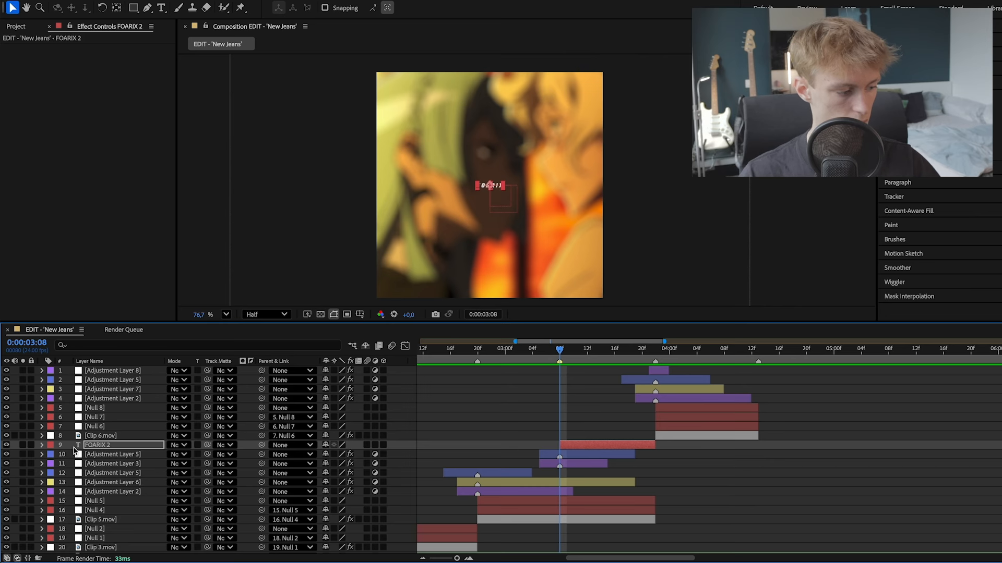
left_click(43, 445)
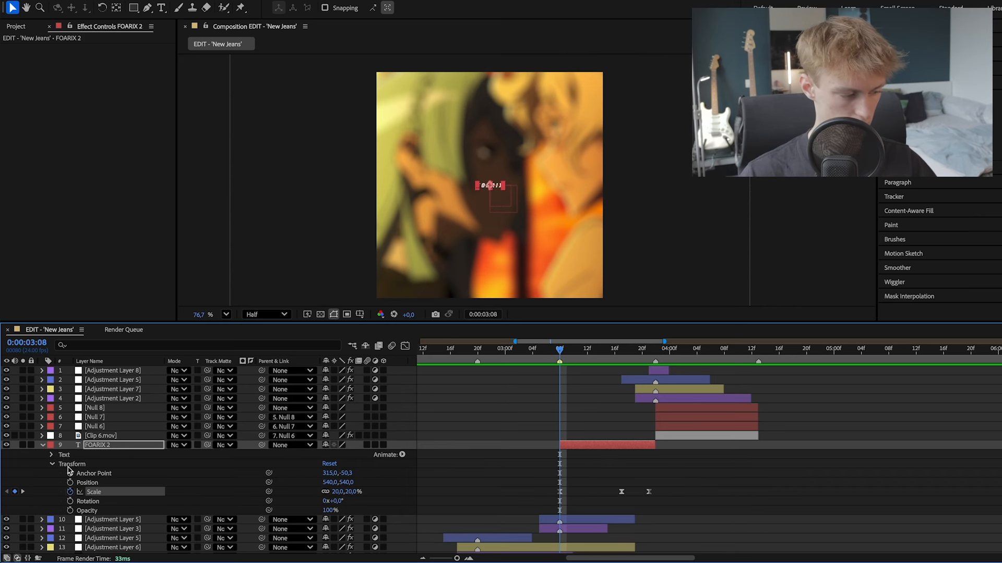
left_click(51, 464)
left_click(52, 455)
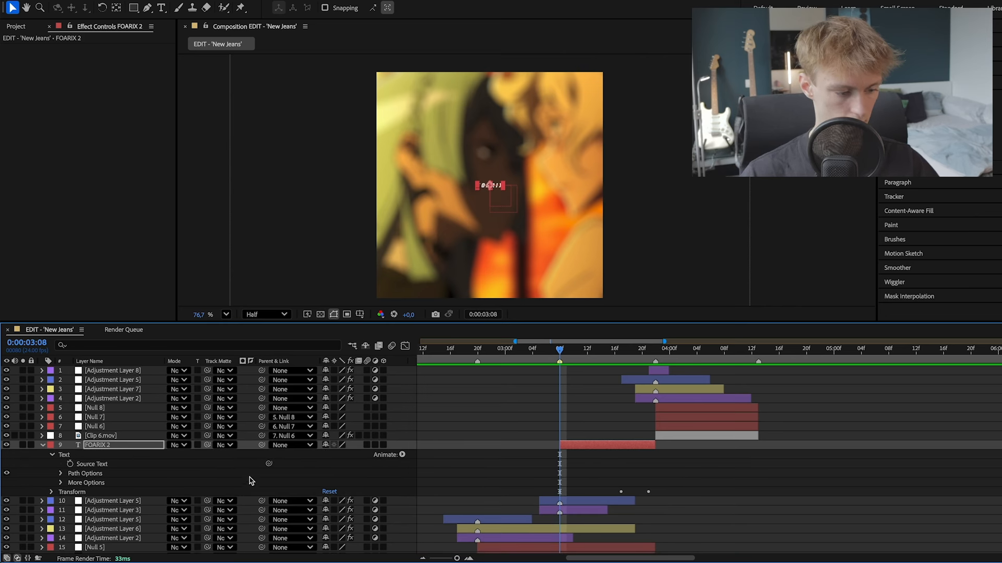
left_click(402, 455)
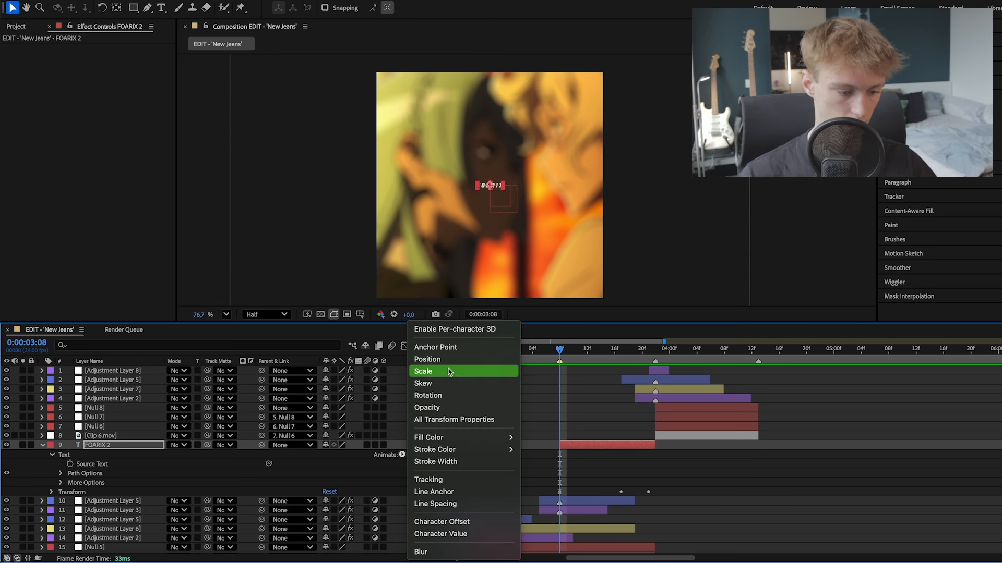
left_click(442, 481)
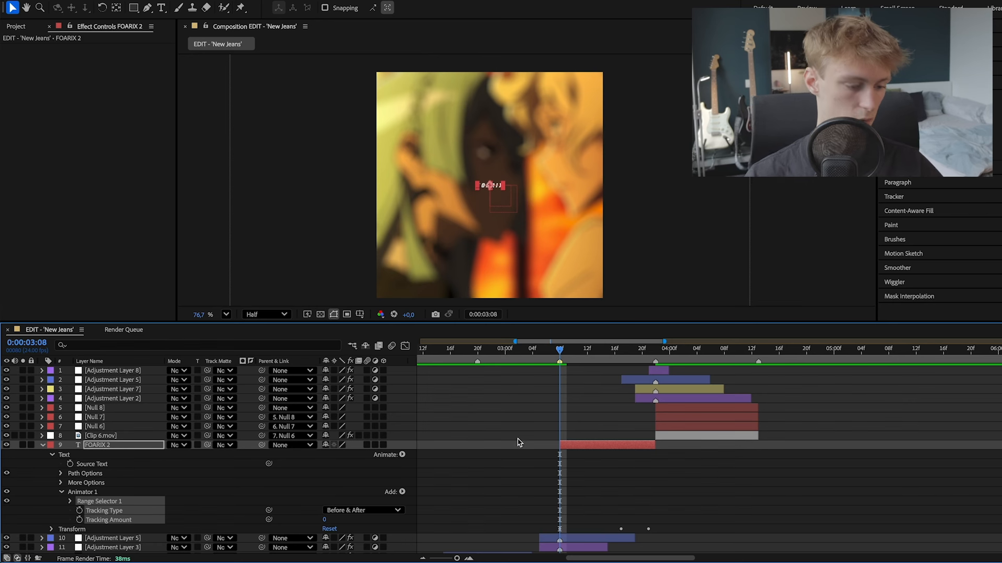
- Set the FOARIX animator's Tracking Amount to 29 at 0:00:03:13 and centre-align the text's paragraph
scroll(350, 480, "down", 3)
scroll(346, 474, "up", 1)
left_click(335, 471)
key("Page_Down")
key("Page_Down")
key("Page_Down")
key("Page_Down")
key("Page_Down")
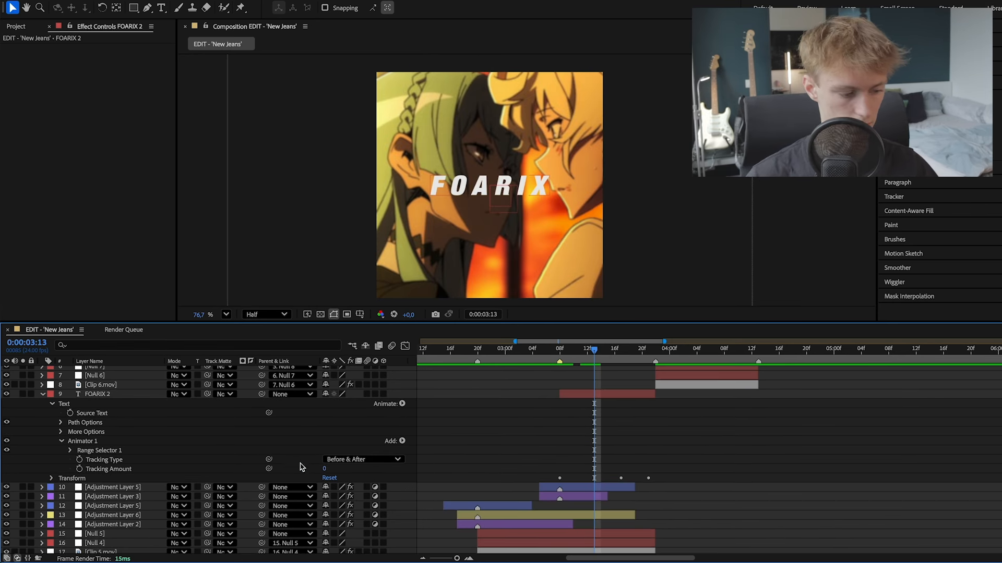
left_click(327, 471)
mouse_move(330, 470)
left_mouse_down()
mouse_move(355, 470)
mouse_move(323, 472)
left_mouse_up()
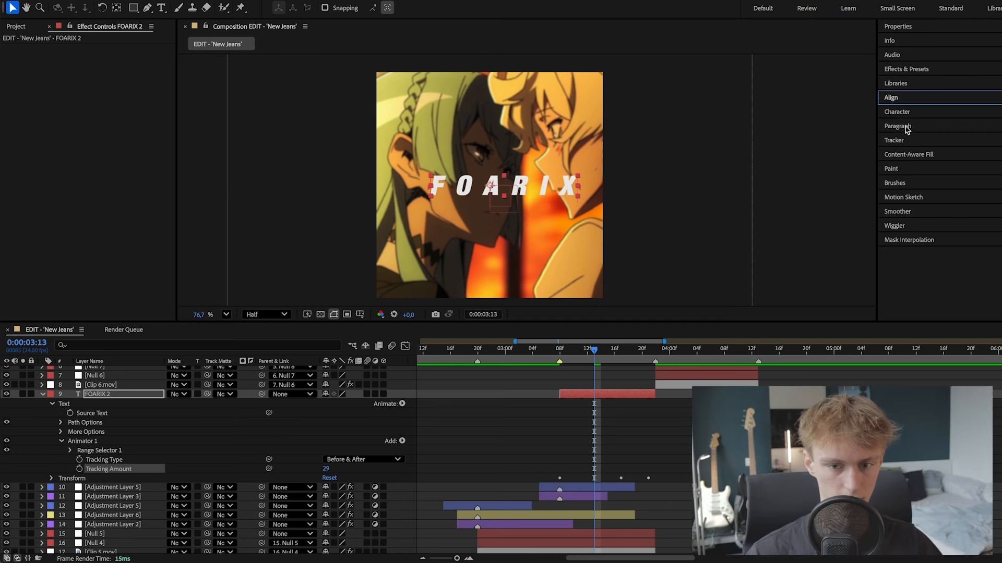
left_click(898, 127)
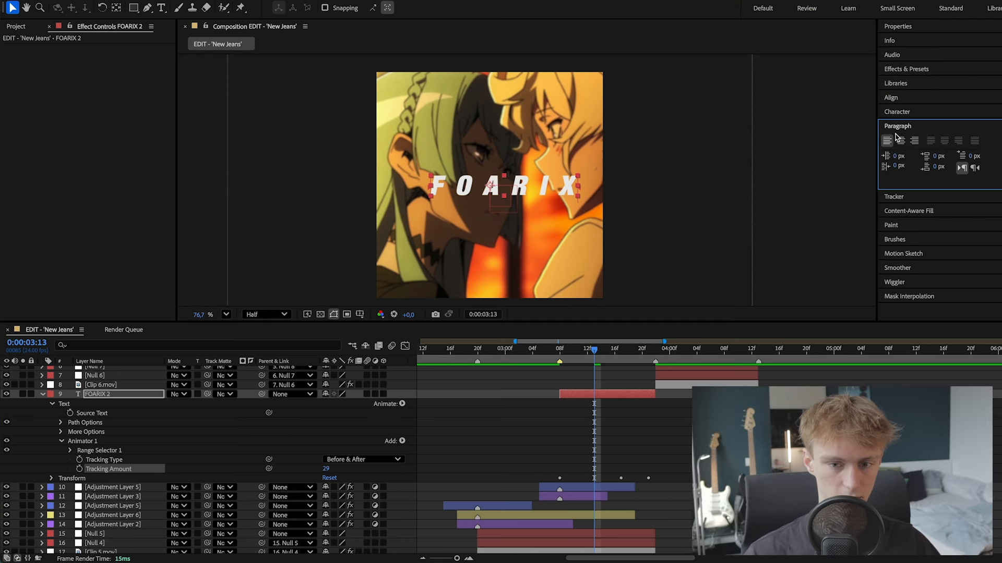
left_click(901, 141)
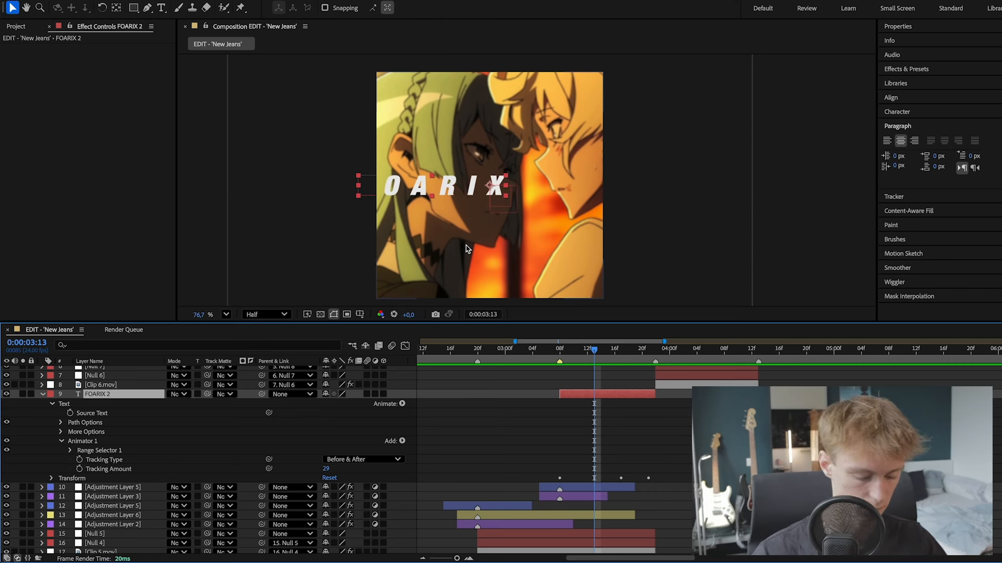
- Centre the FOARIX text horizontally in the composition and set its Tracking Amount to 20
left_click(890, 97)
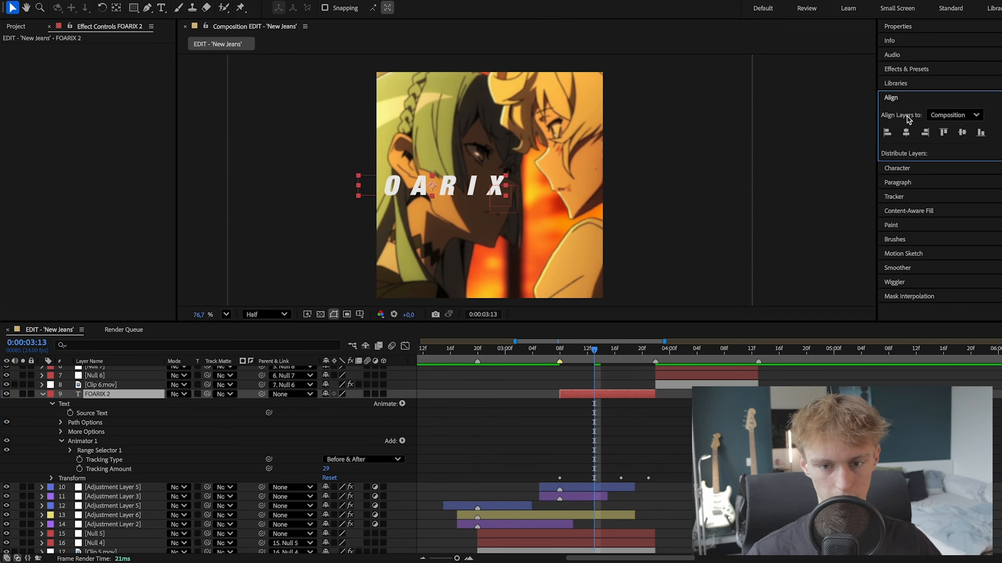
left_click(906, 133)
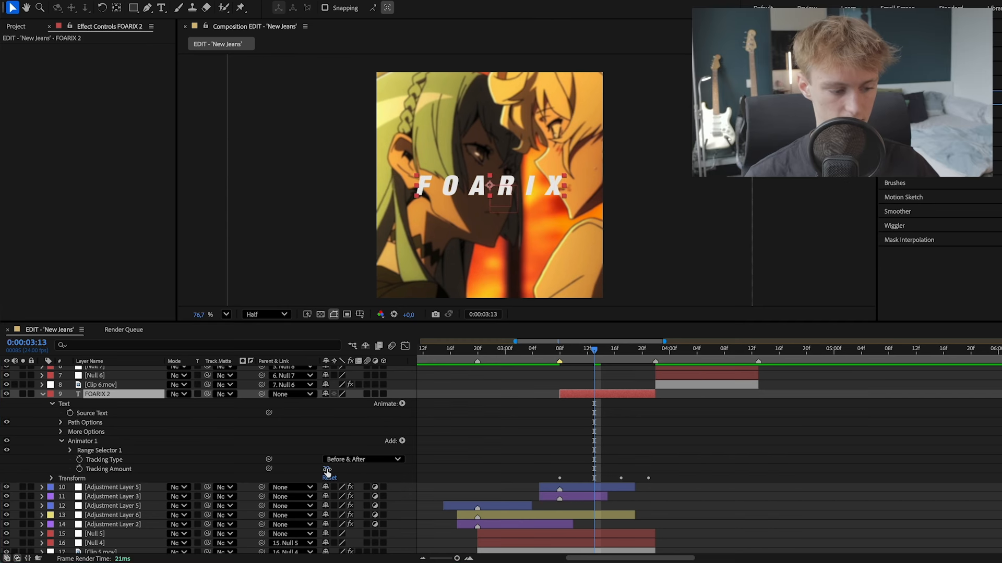
mouse_move(326, 469)
left_mouse_down()
mouse_move(345, 469)
mouse_move(315, 469)
mouse_move(327, 469)
left_mouse_up()
- Keyframe the FOARIX animator's Tracking Amount at 0 on the layer's first frame, 0:00:03:08
key("j")
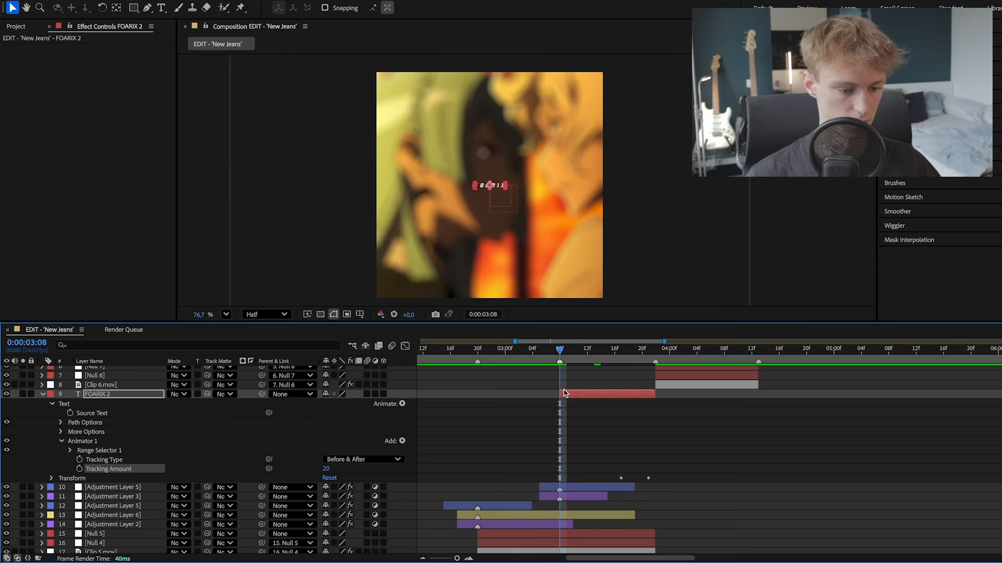
type("0")
key("Return")
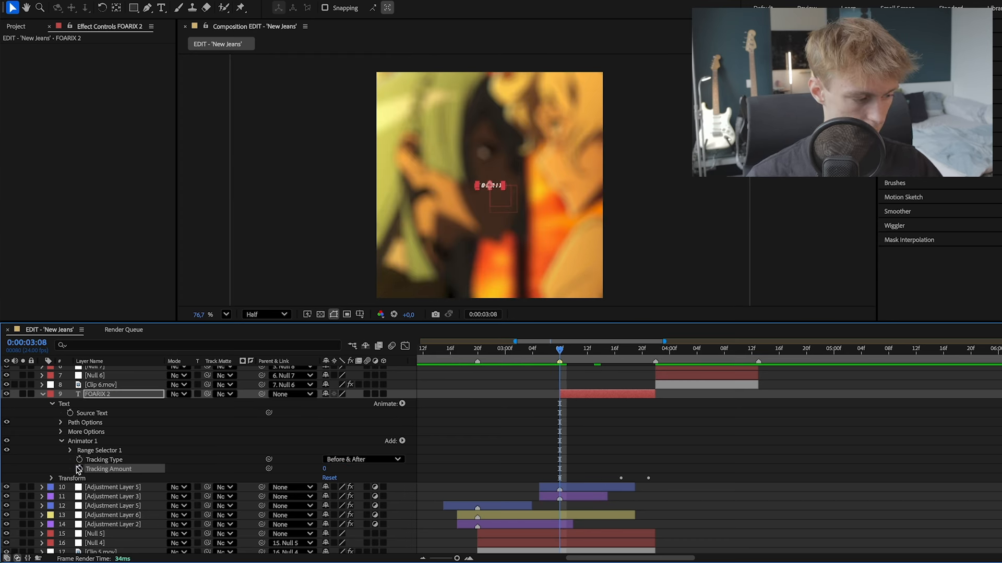
key("k")
key("equal")
key("j")
- Keyframe the Tracking Amount at about 33 on 0:00:03:17 and at -26 on 0:00:03:21
left_click_drag(497, 350, 618, 349)
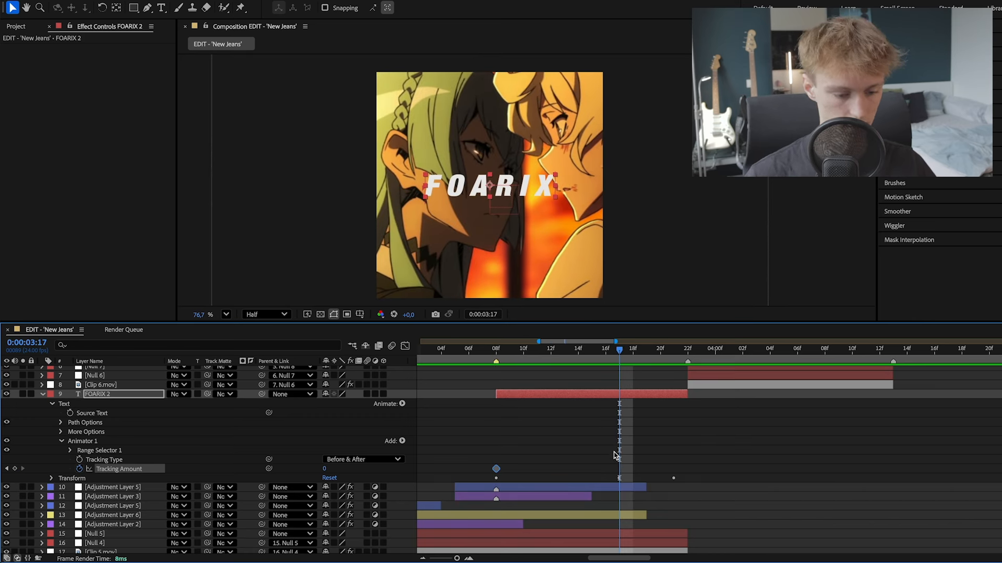
mouse_move(324, 469)
left_mouse_down()
mouse_move(341, 468)
mouse_move(331, 470)
left_mouse_up()
left_click(668, 351)
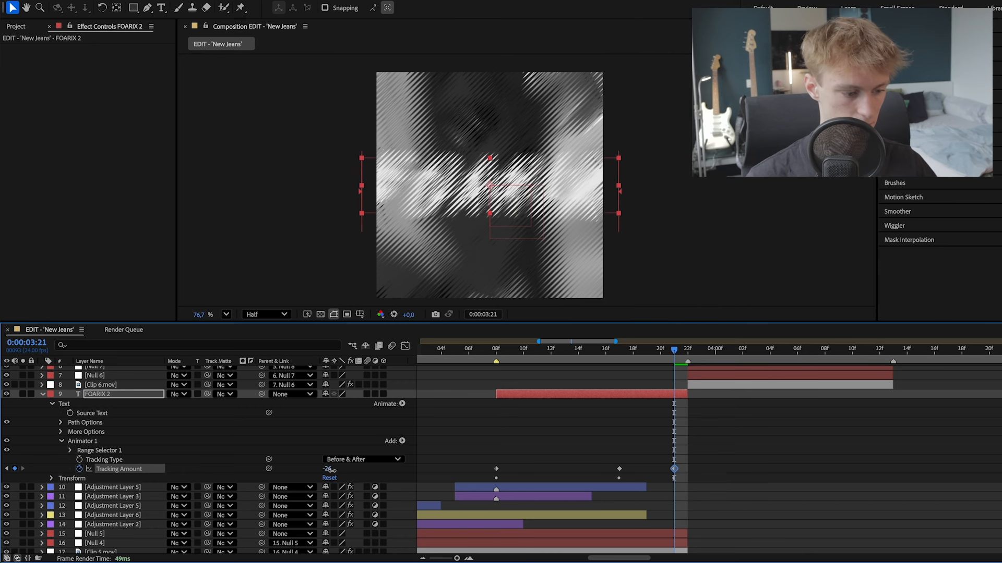
- Reshape the Tracking Amount curve to rise steeply after 0:00:03:08, flatten around 0:00:03:17 and plunge just before 0:00:03:21, and preview it
left_click_drag(715, 463, 482, 478)
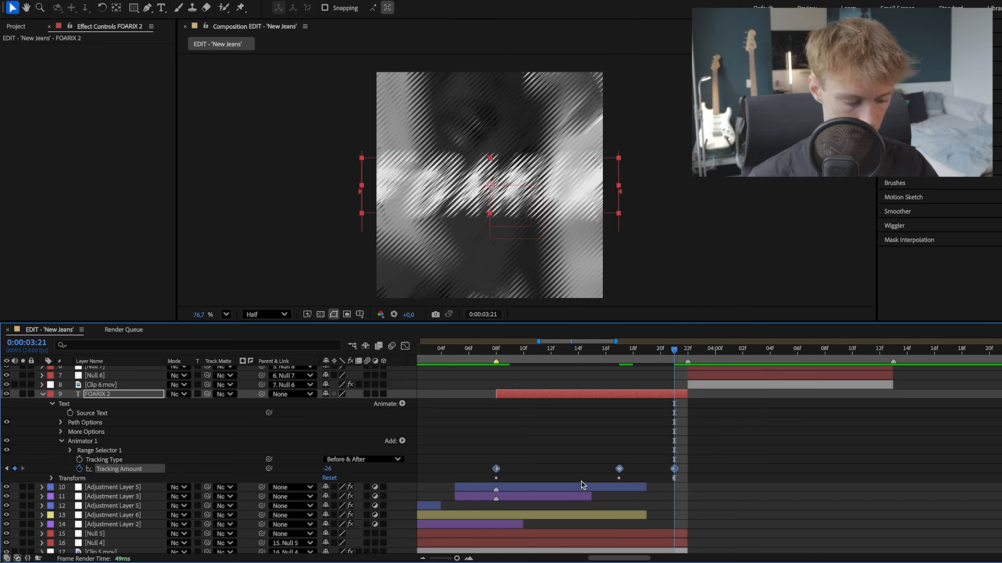
key("shift+F3")
left_click_drag(478, 438, 504, 383)
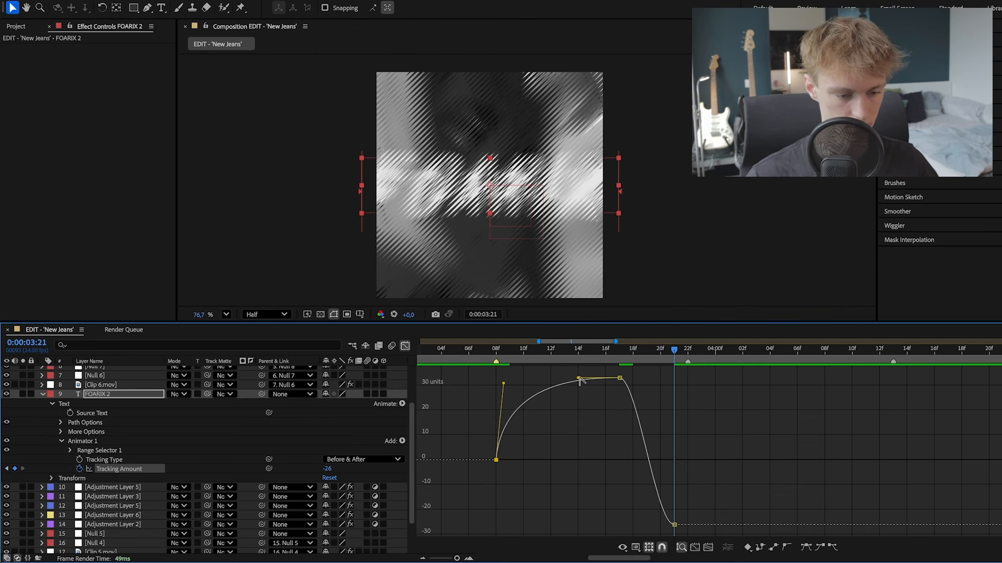
left_click_drag(581, 379, 556, 386)
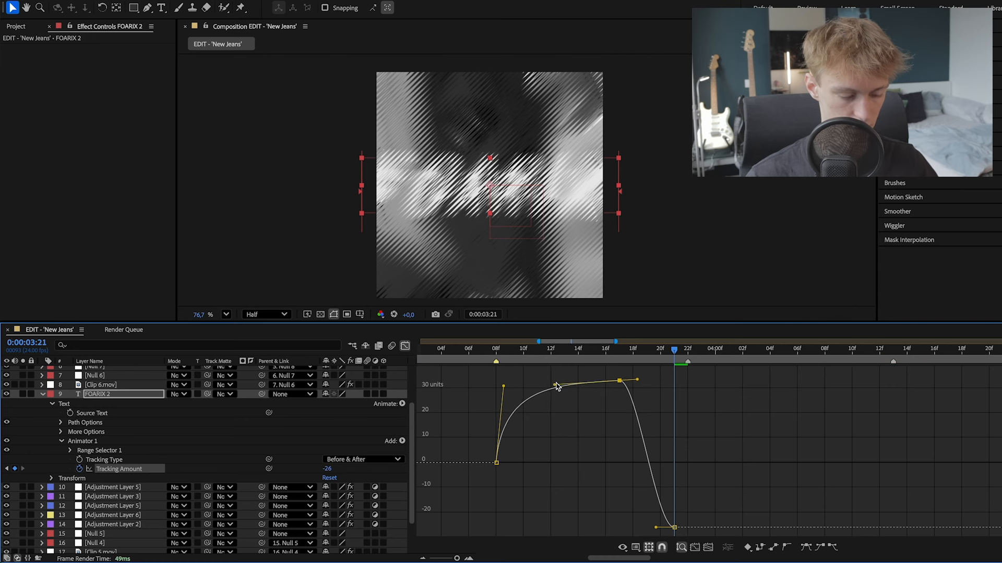
left_click_drag(656, 527, 660, 378)
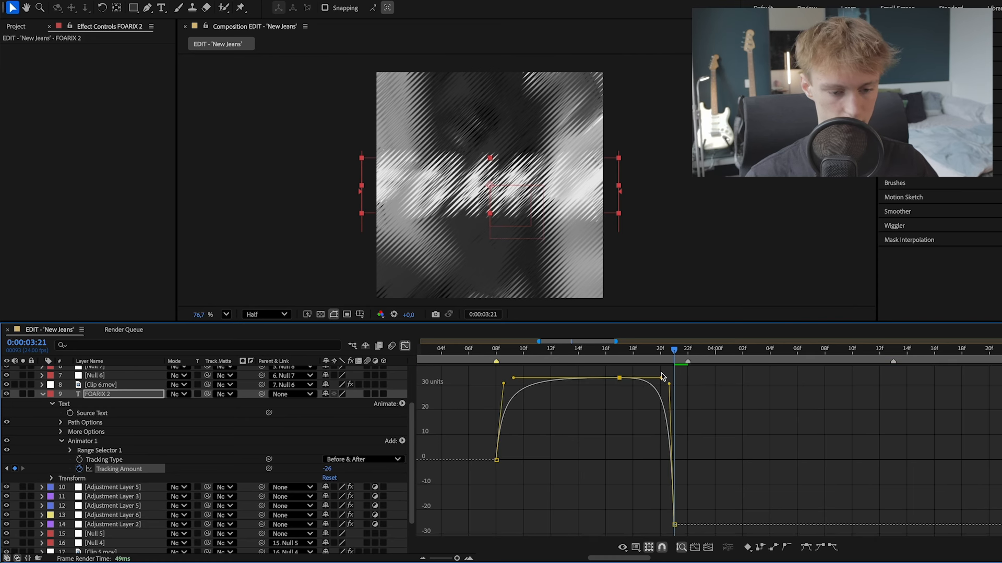
key("space")
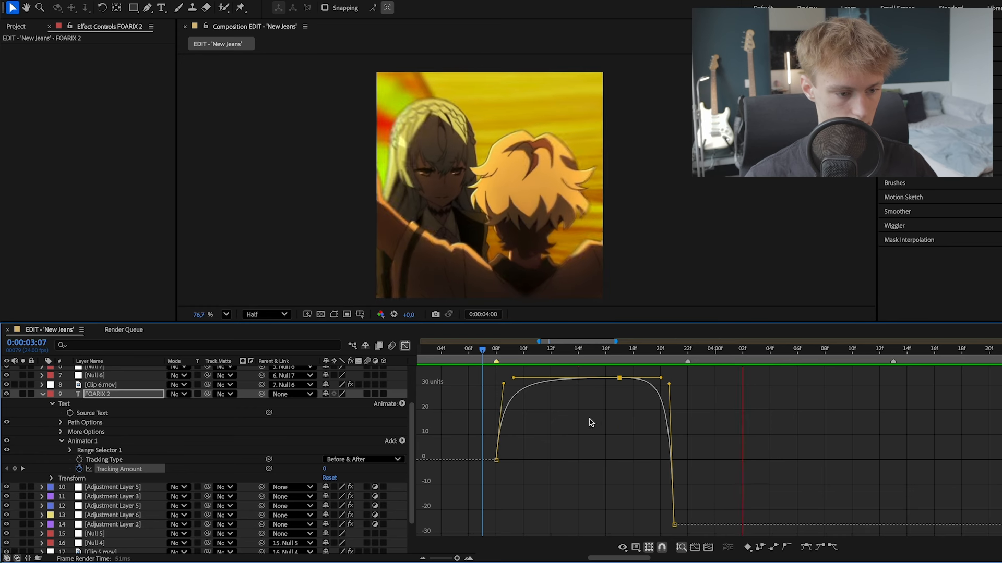
left_click_drag(545, 351, 534, 354)
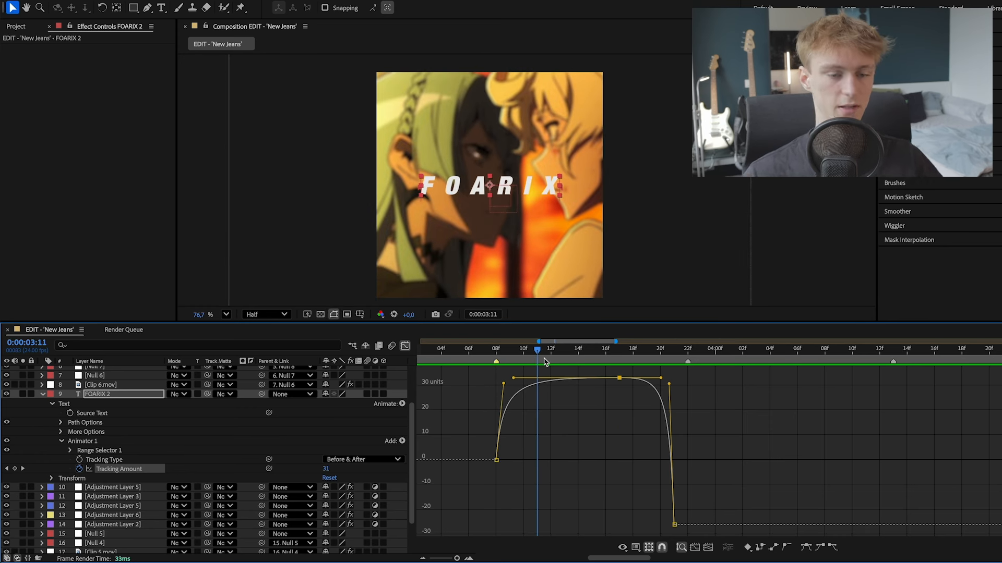
- Soften the start of the tracking curve and set the Tracking Amount to -38 at 0:00:03:08 and 66 at 0:00:03:17
left_click_drag(504, 384, 526, 381)
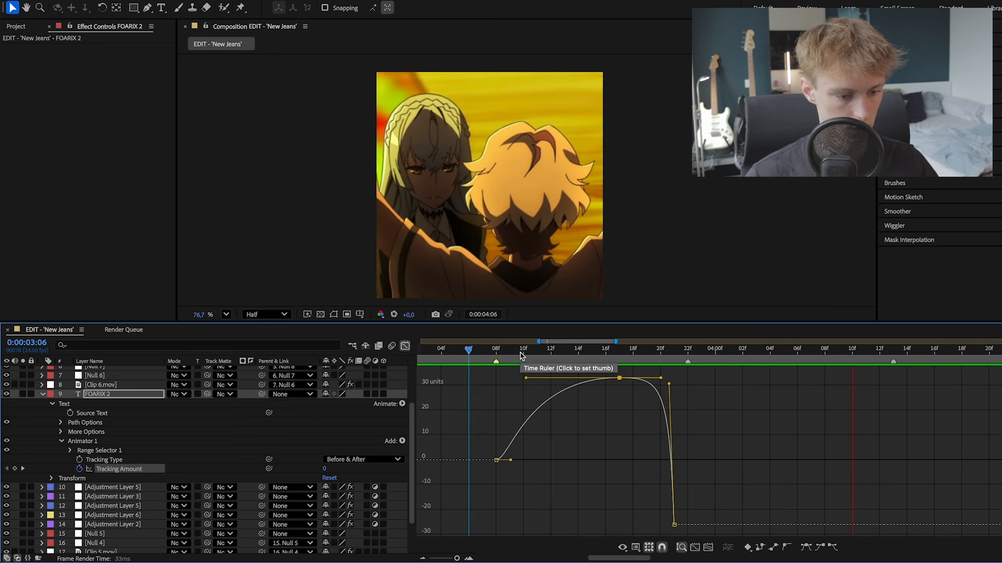
left_click_drag(520, 354, 500, 351)
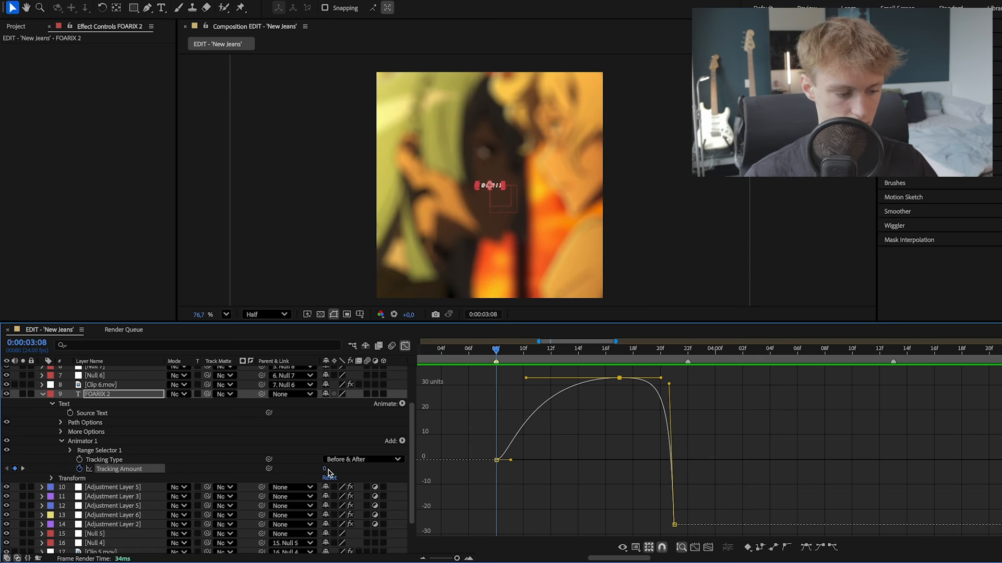
left_click_drag(324, 468, 345, 469)
left_click(620, 356)
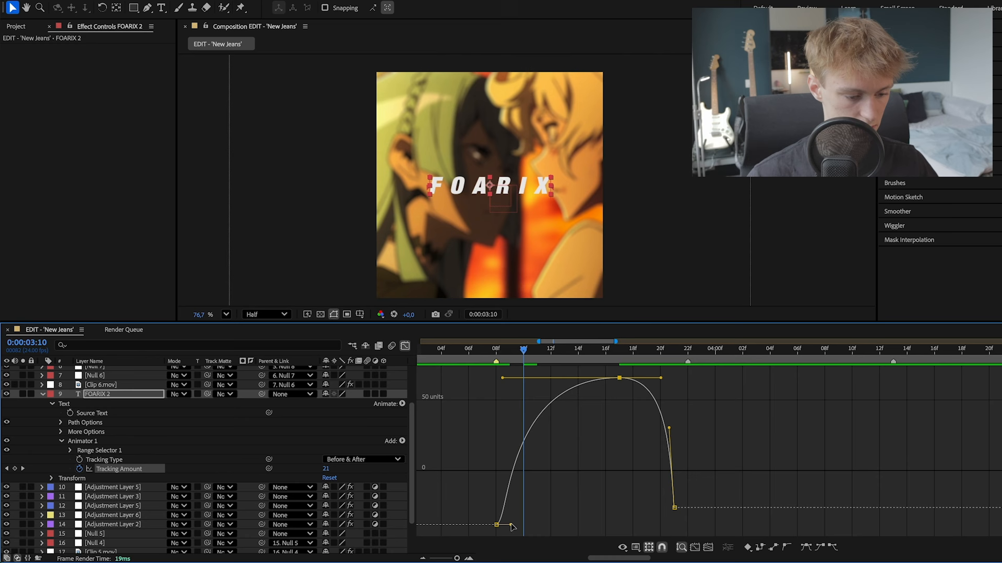
- Quicken the tracking curve's initial rise, lengthen its ease into the 0:00:03:17 keyframe and preview the result
left_click_drag(511, 525, 506, 525)
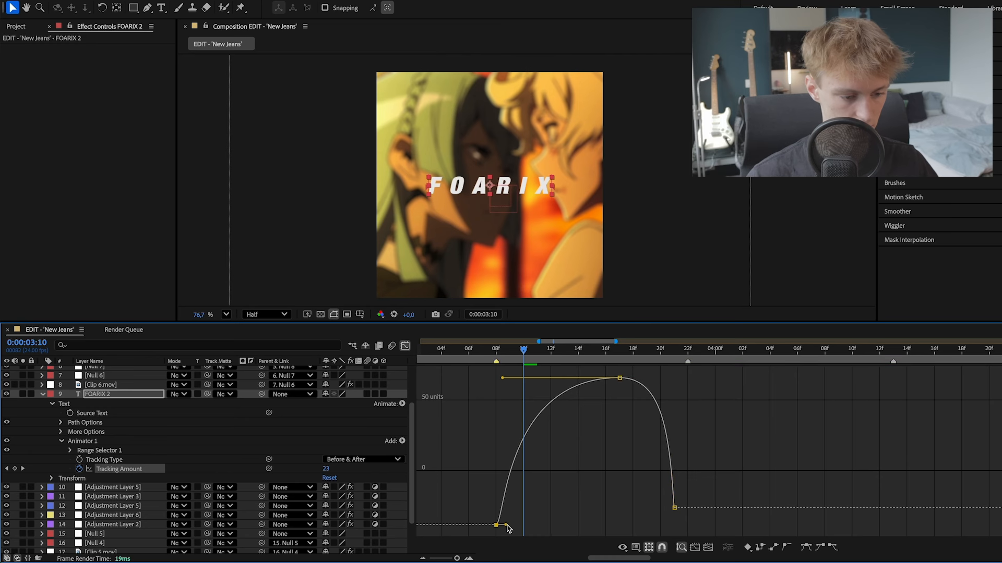
left_click(468, 351)
key("space")
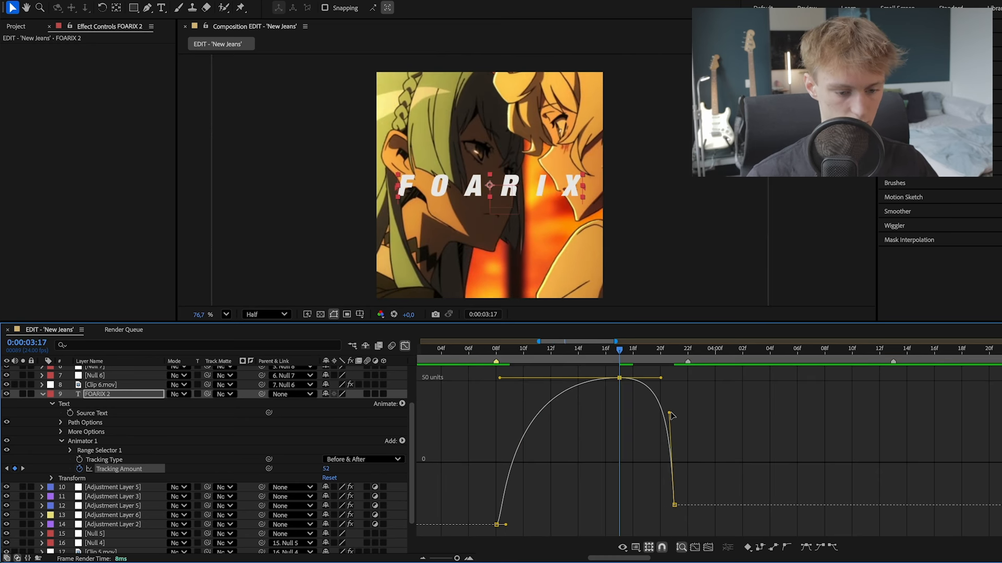
- Set the Tracking Amount at 0:00:03:17 to 52, make the curve's final drop more gradual and review the text animation
left_click_drag(672, 416, 645, 378)
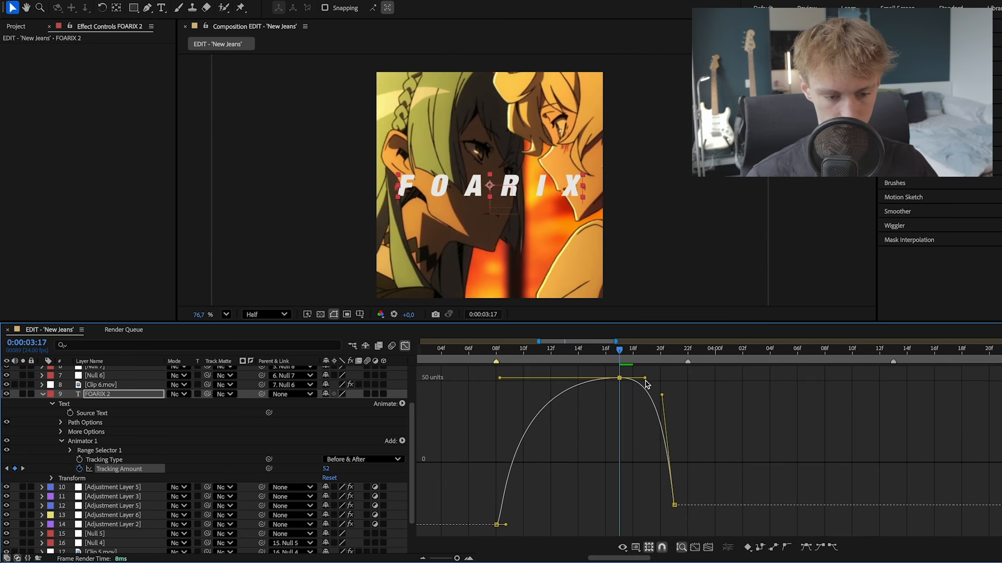
left_click(633, 349)
key("space")
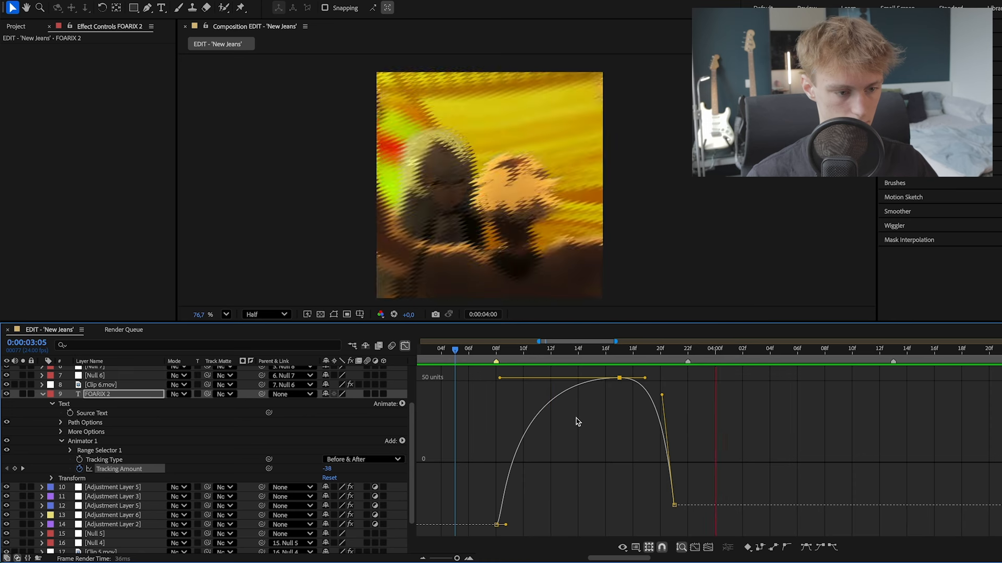
left_click_drag(576, 351, 485, 347)
key("space")
left_click(564, 352)
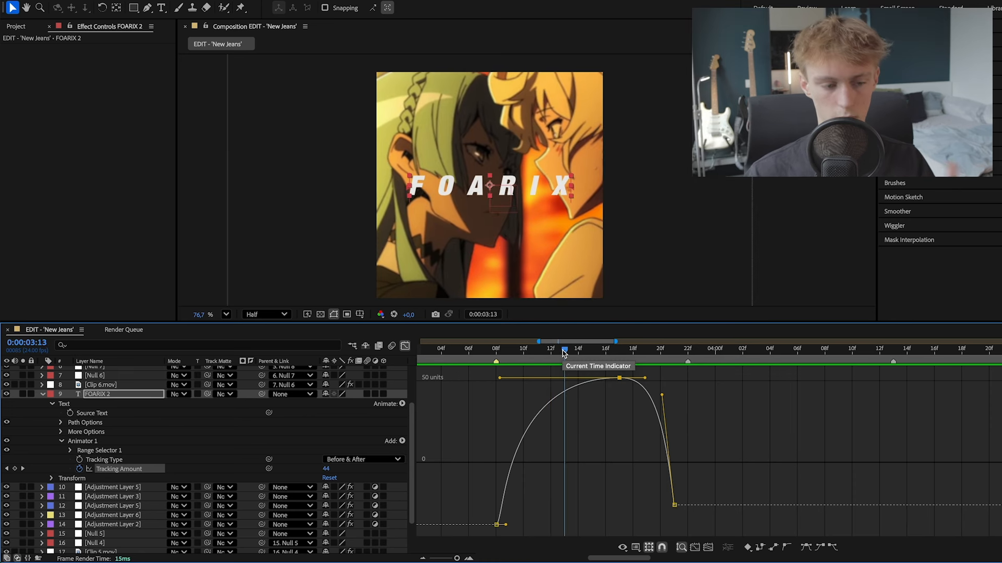
key("space")
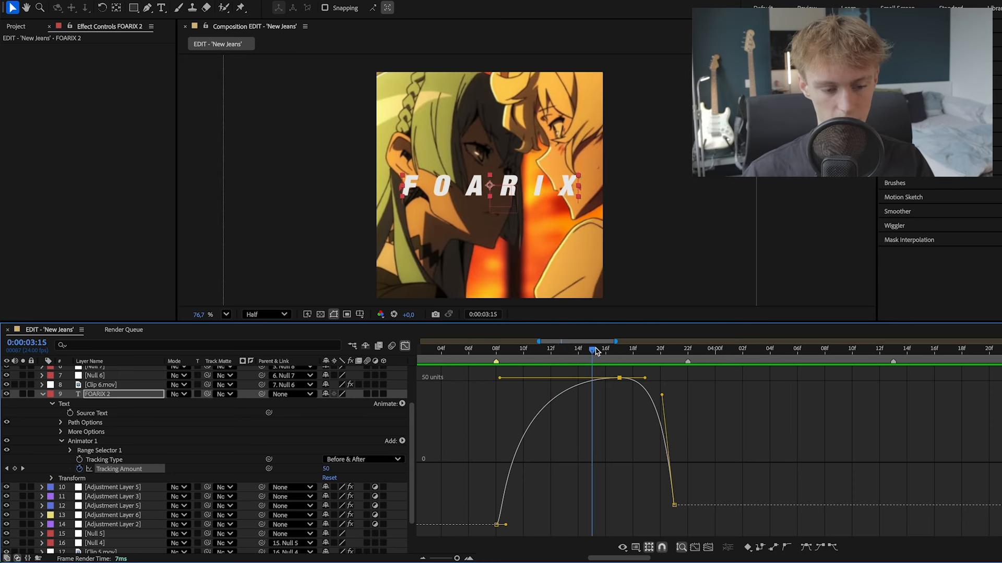
left_click_drag(559, 353, 519, 357)
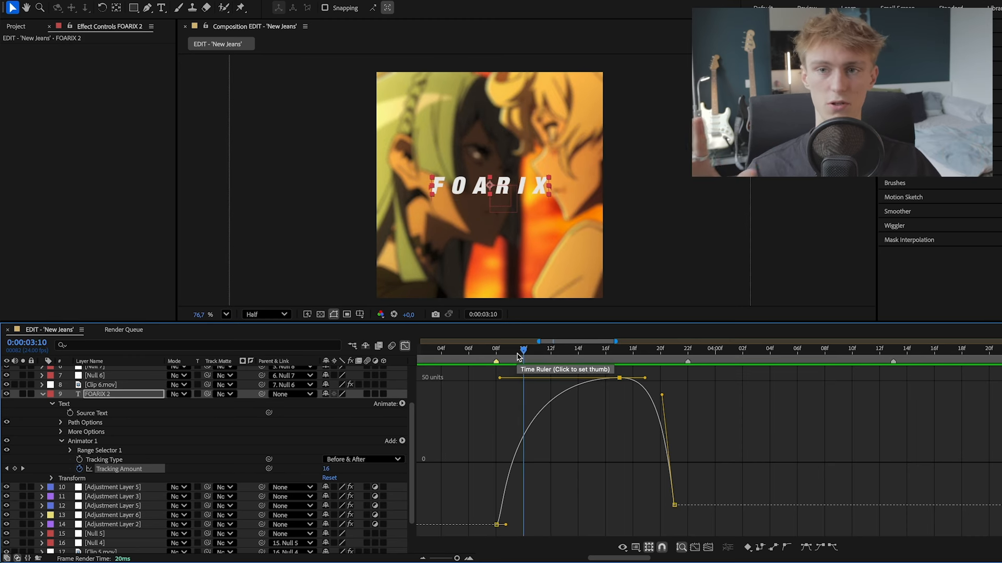
- Adjust the tracking curve's handle into the 0:00:03:21 keyframe and collapse the FOARIX layer's properties
left_click_drag(521, 355, 664, 362)
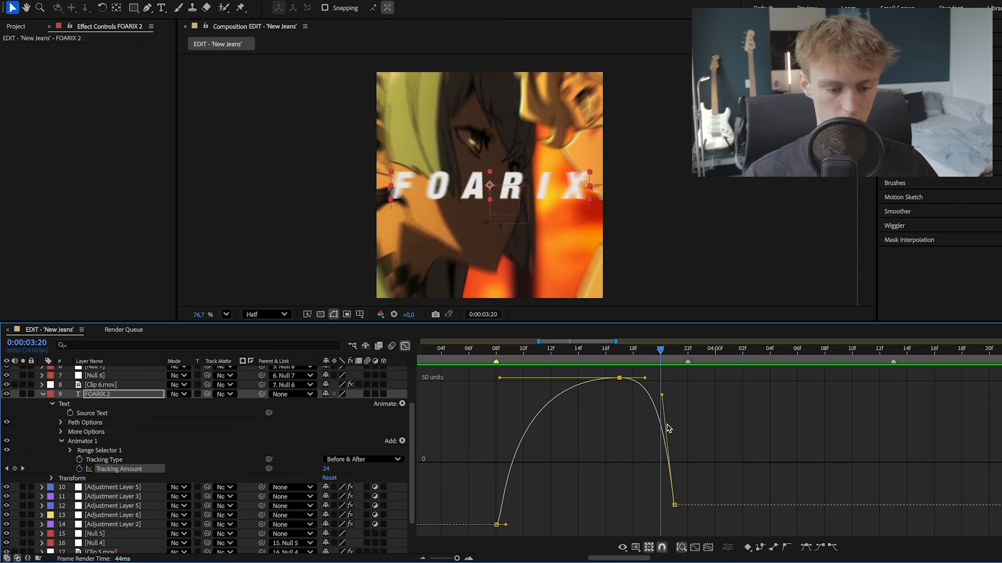
left_click(669, 385)
left_click(674, 505)
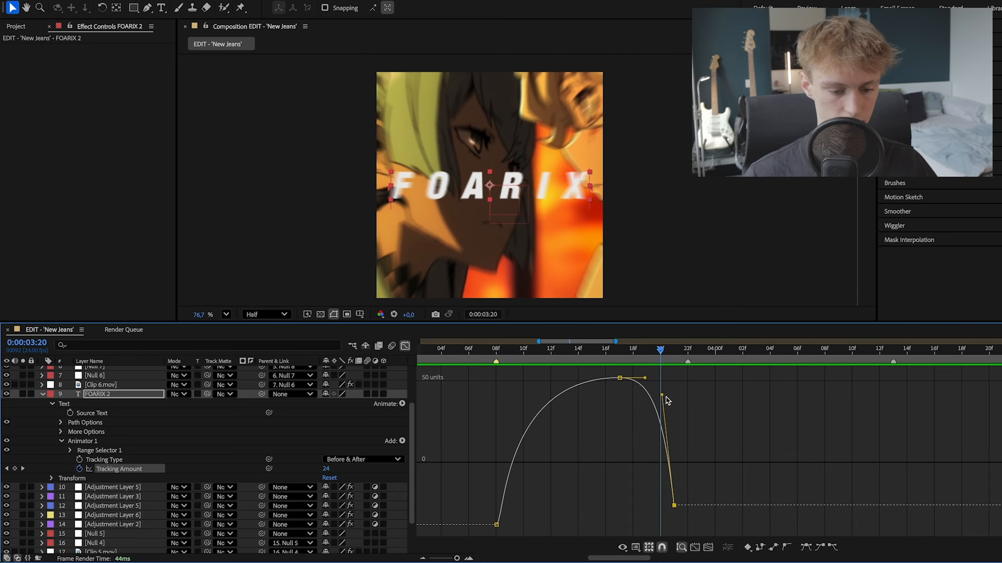
left_click_drag(662, 395, 661, 352)
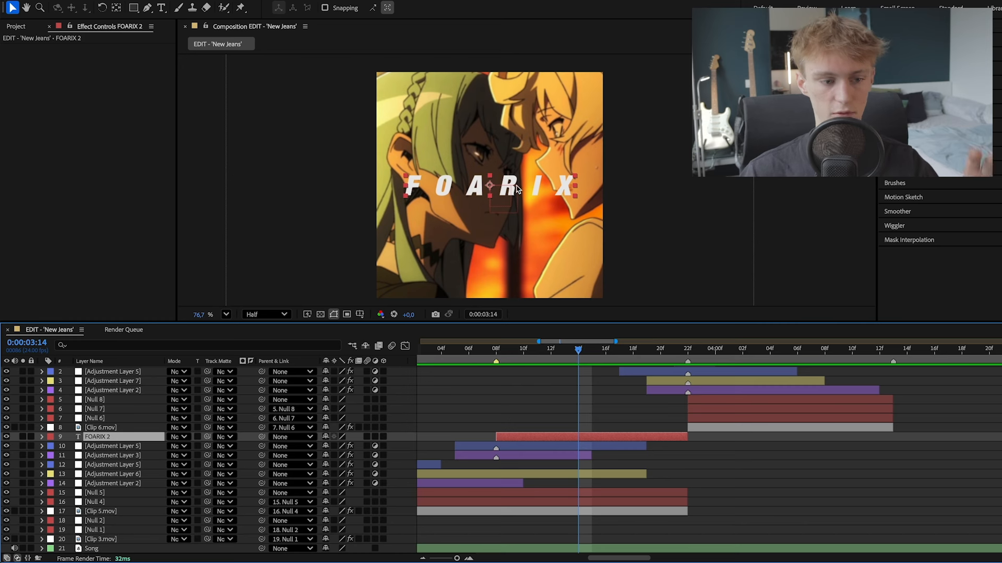
- Add a Position text animator to the FOARIX layer with the playhead at 0:00:03:08
left_click(496, 349)
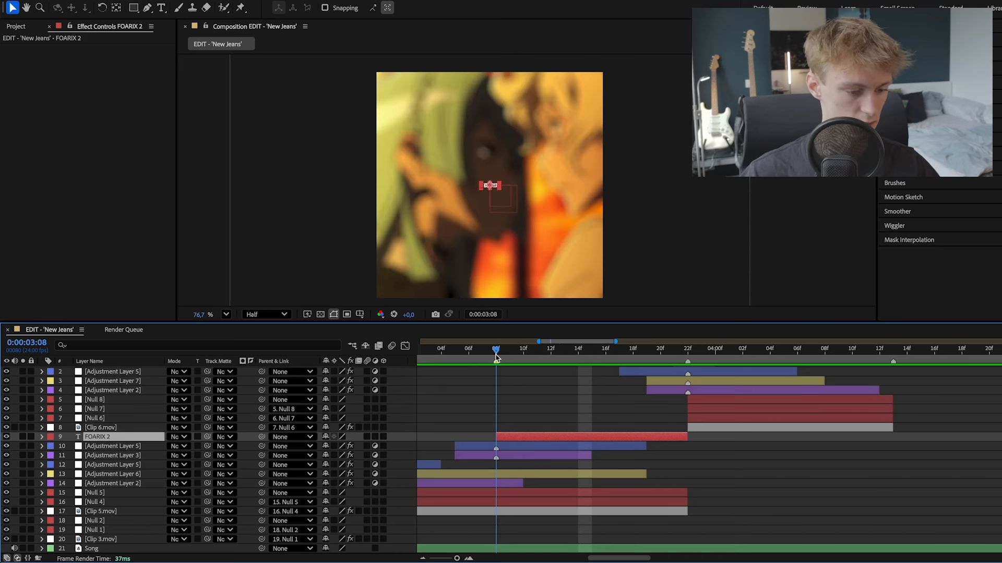
left_click(42, 437)
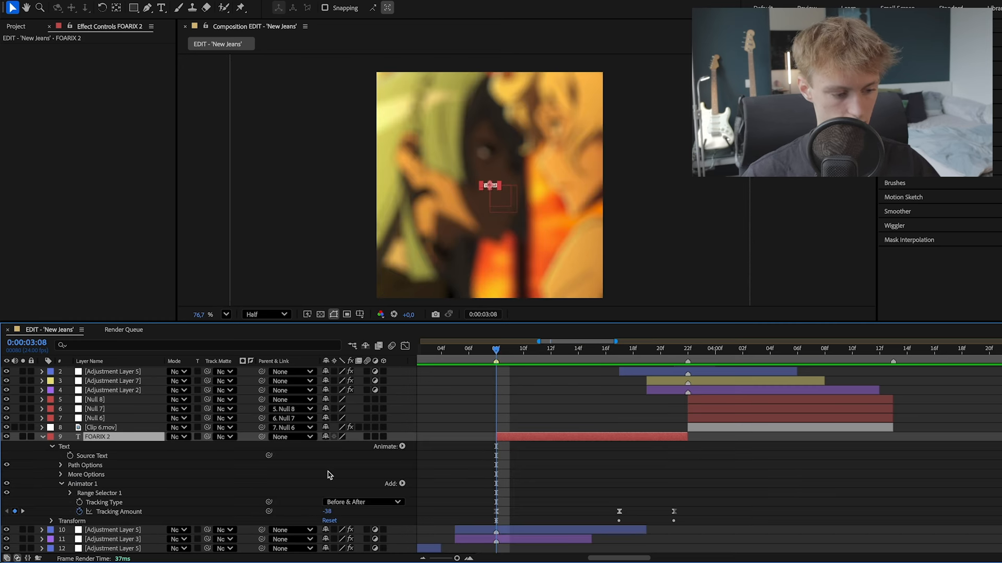
left_click(402, 446)
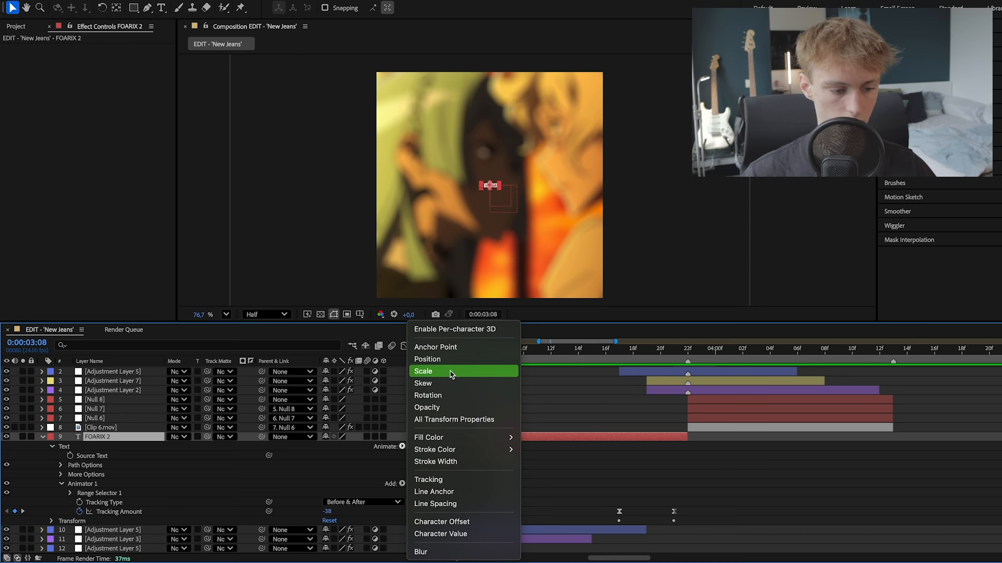
left_click(436, 360)
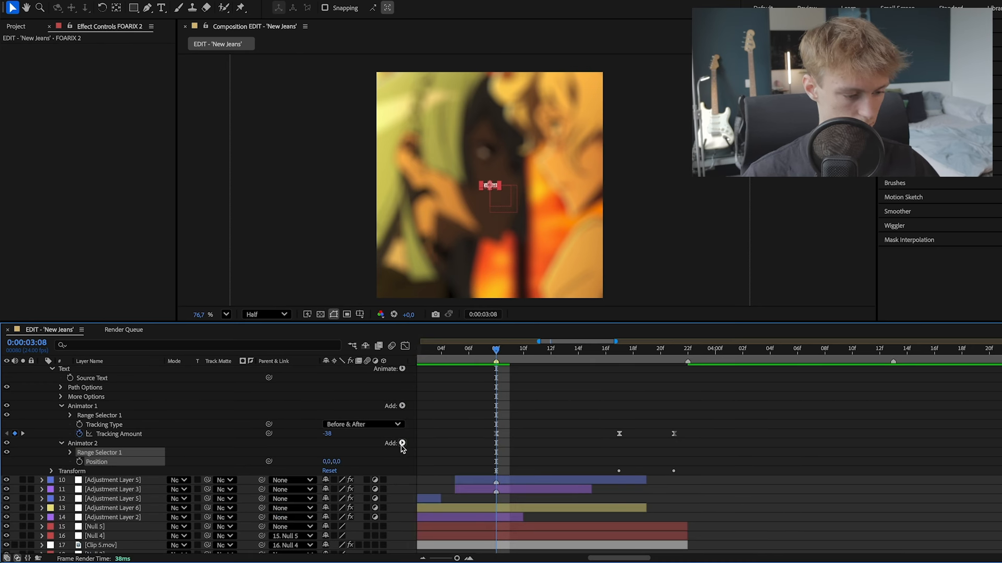
- Add a Wiggly selector to the Position animator and delete that animator's Range Selector 1
left_click(403, 444)
mouse_move(422, 448)
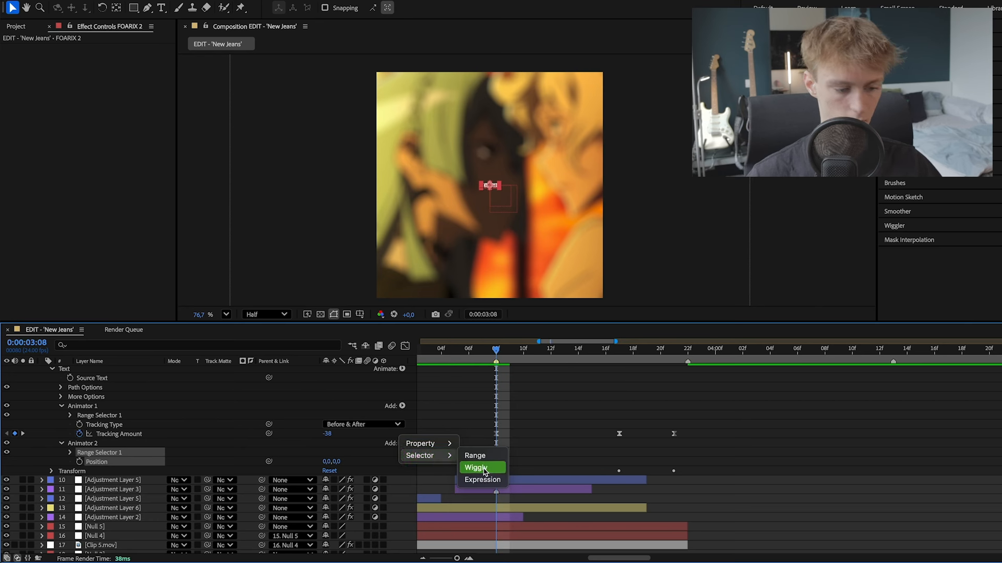
left_click(484, 469)
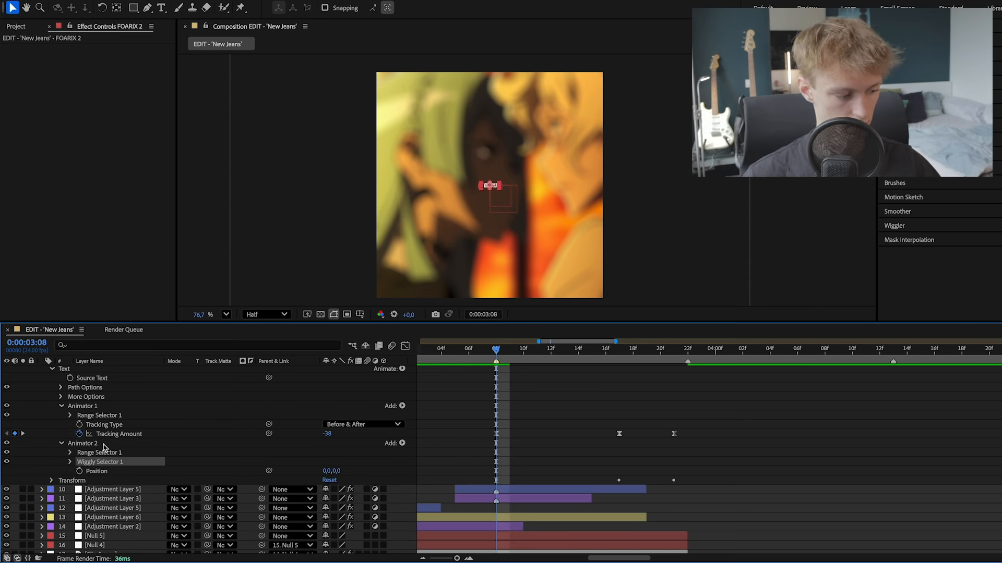
scroll(100, 451, "down", 3)
left_click(100, 427)
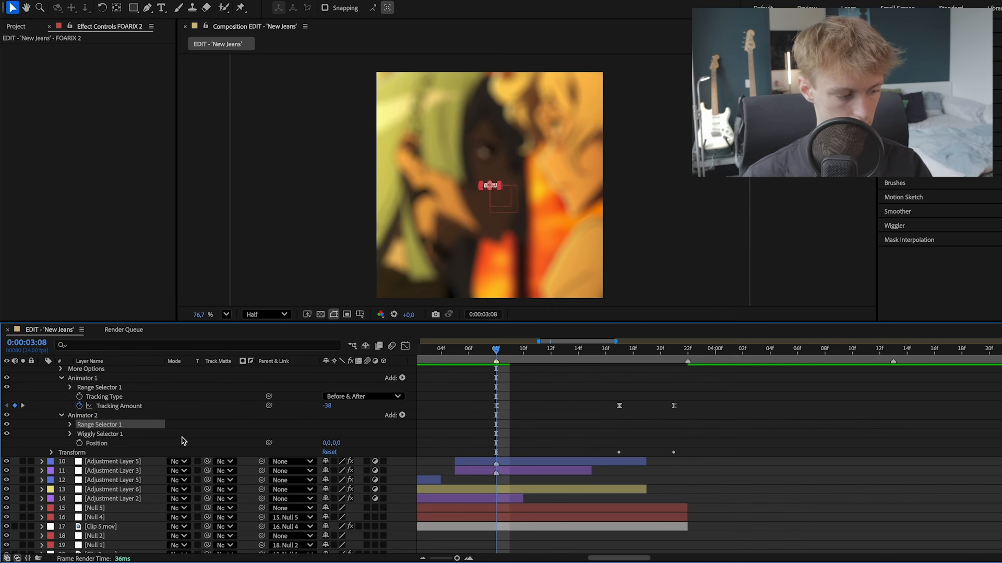
key("Delete")
- Expand the settings of Wiggly Selector 1 in the FOARIX layer's Position animator
left_click(97, 426)
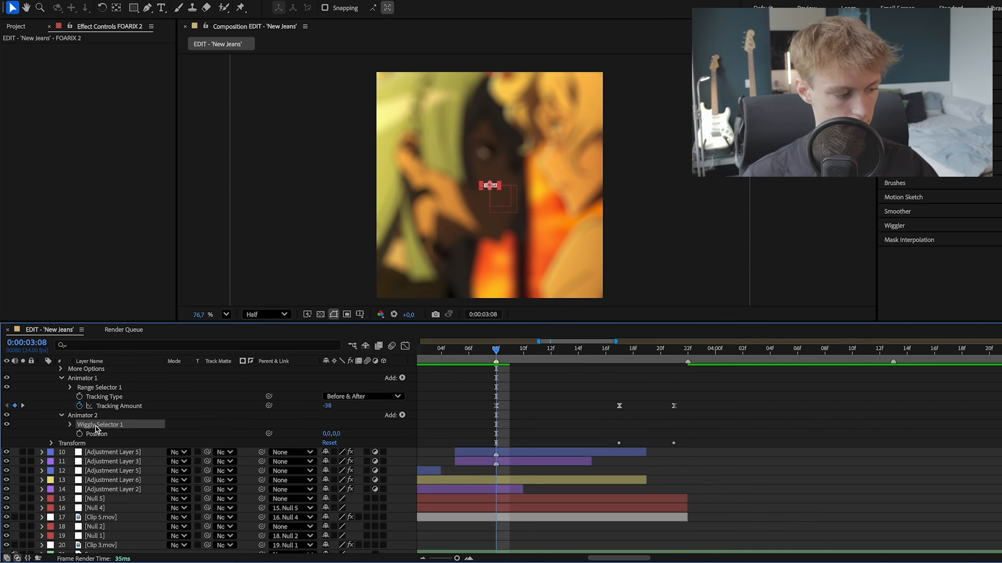
left_click(70, 425)
scroll(89, 436, "down", 3)
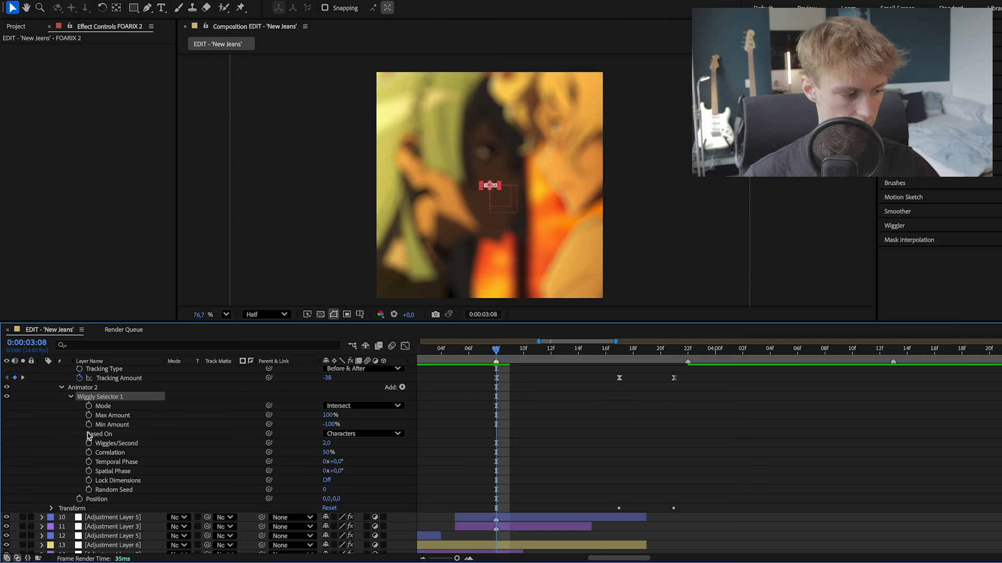
scroll(338, 526, "up", 3)
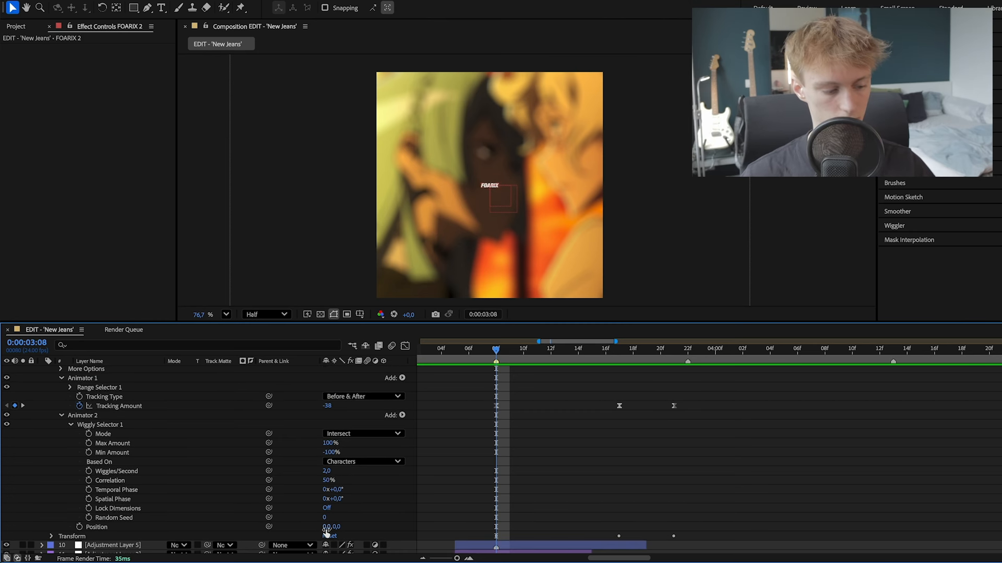
- Set the Position animator's offset to 20, -20 on the FOARIX layer and preview the wiggling letters
left_click(326, 528)
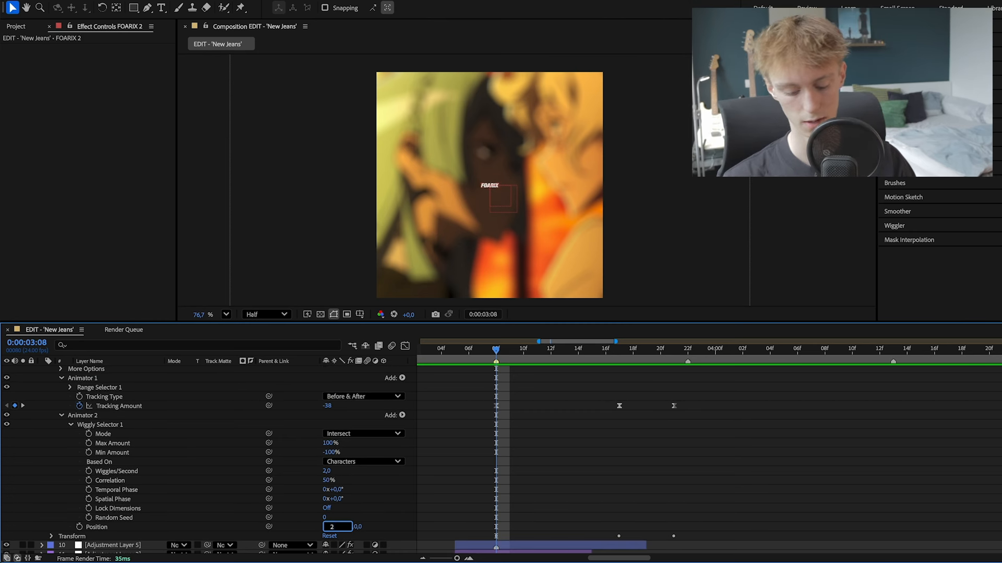
type("20")
key("Return")
left_click(339, 527)
type("-20")
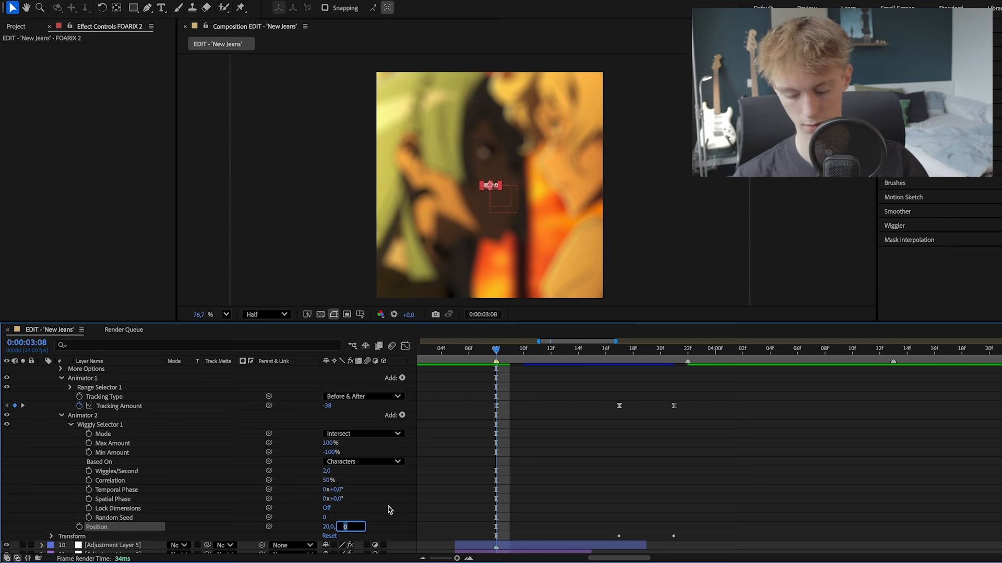
key("Return")
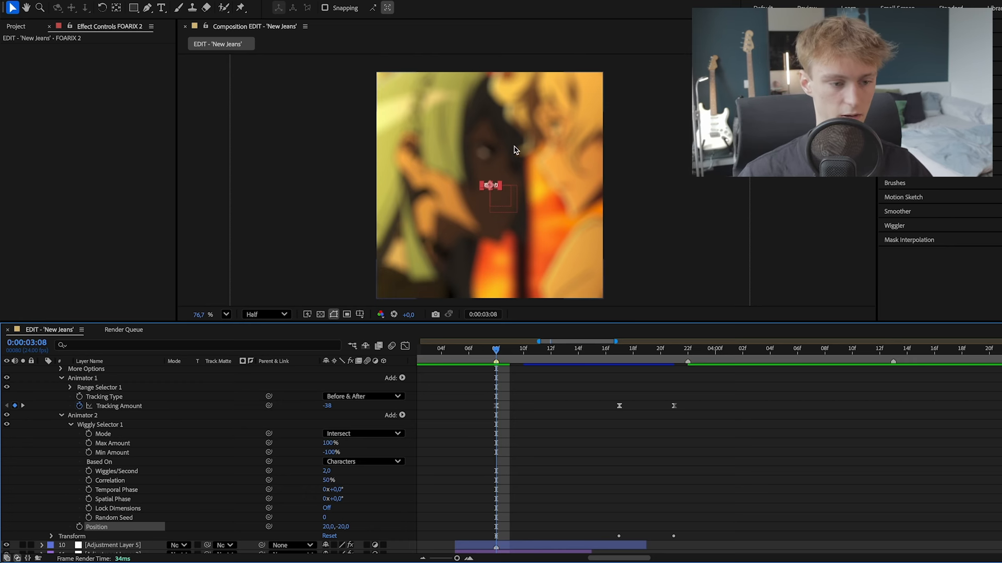
key("space")
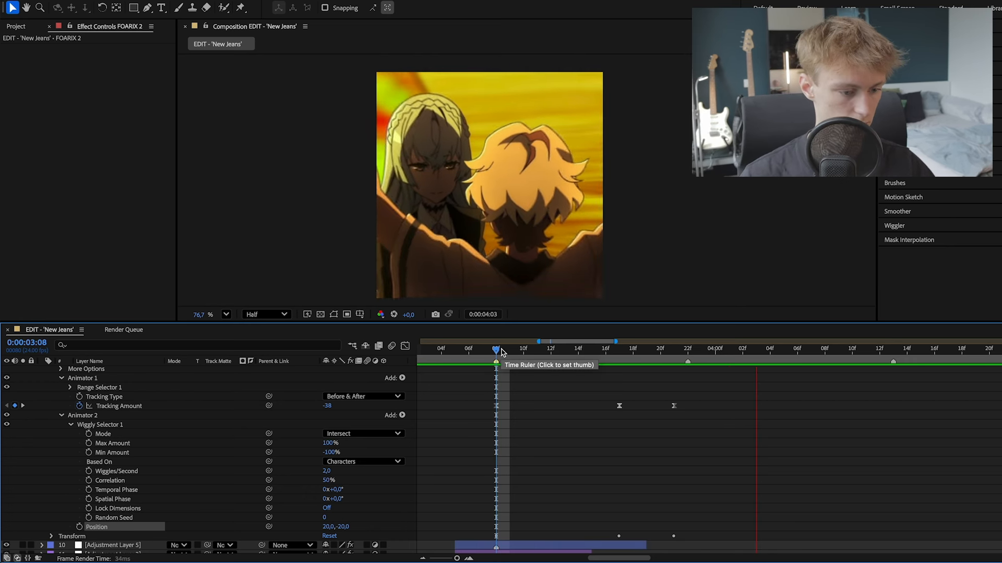
key("space")
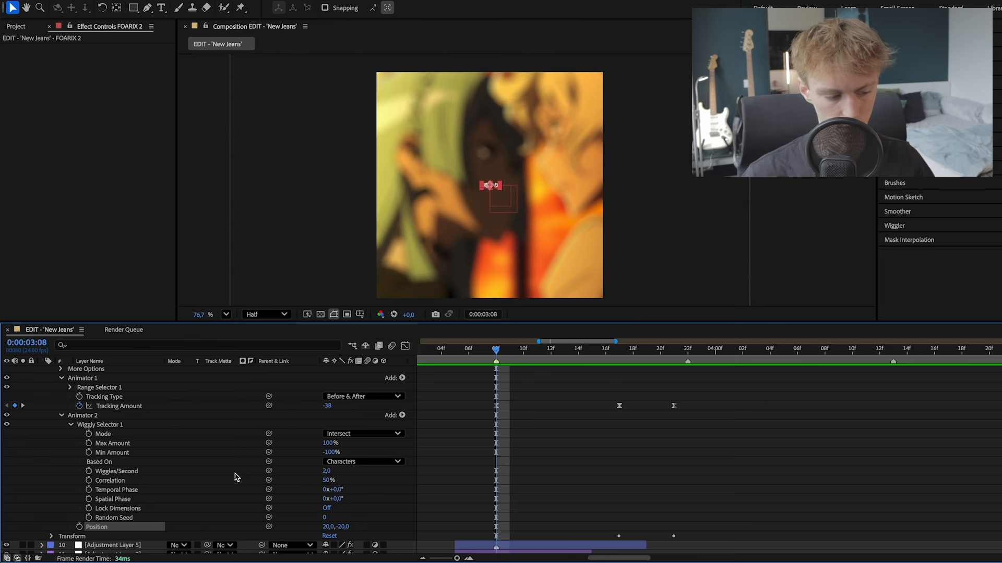
- Try 5 wiggles per second in Wiggly Selector 1 and preview the text motion
left_click(330, 472)
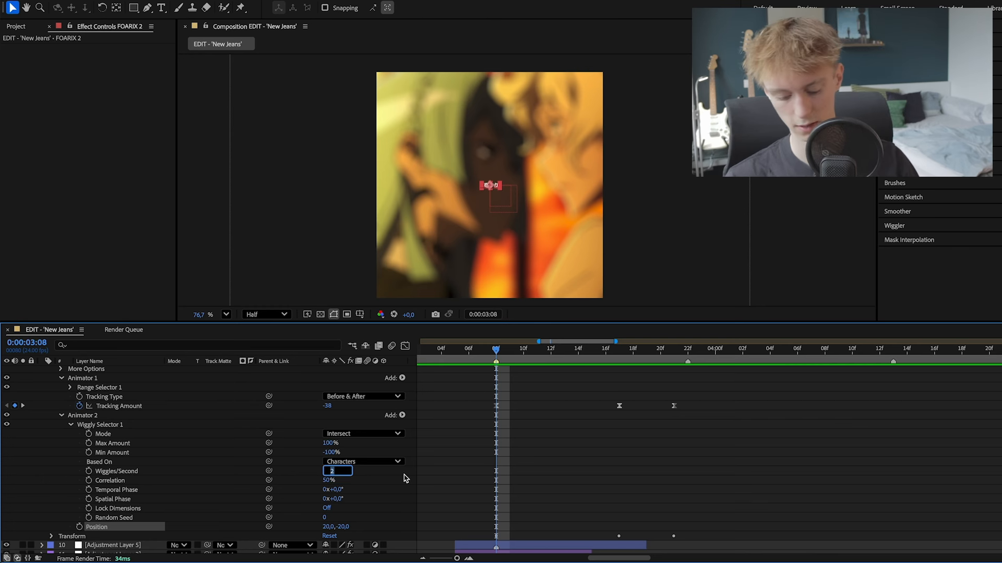
type("5")
key("Return")
key("space")
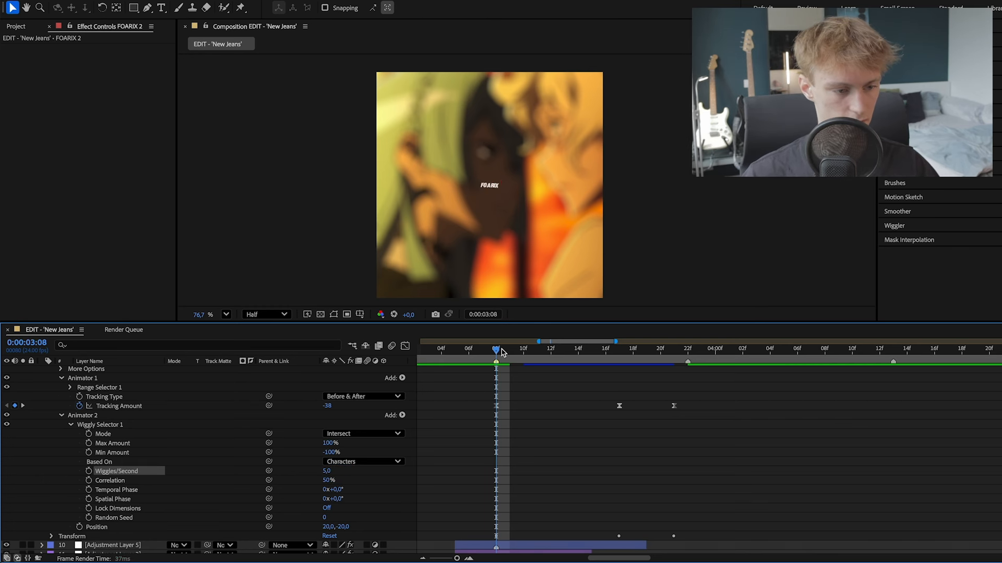
key("space")
- Try 3 wiggles per second in Wiggly Selector 1 and play back the animation
left_click(326, 471)
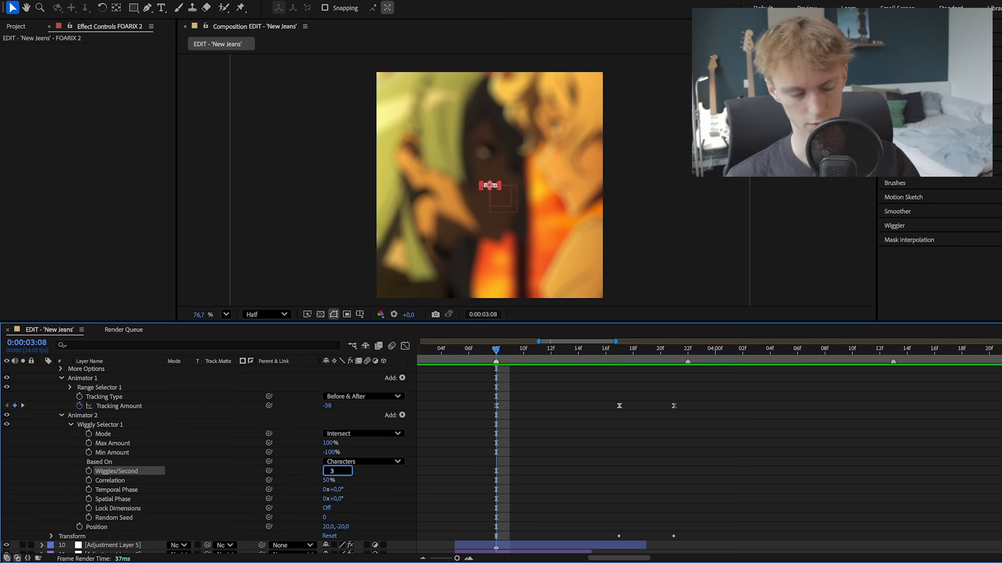
type("3")
key("Return")
key("space")
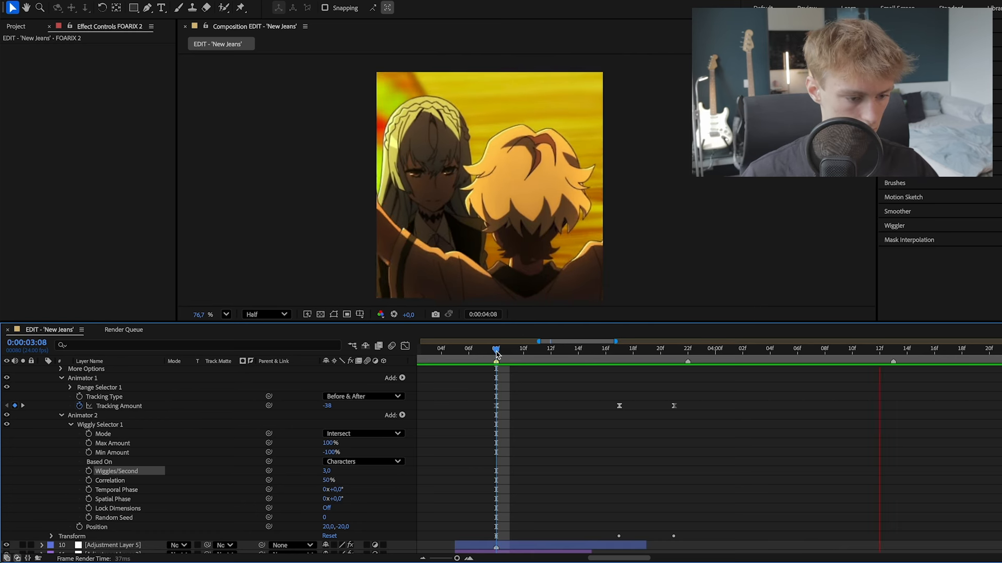
key("space")
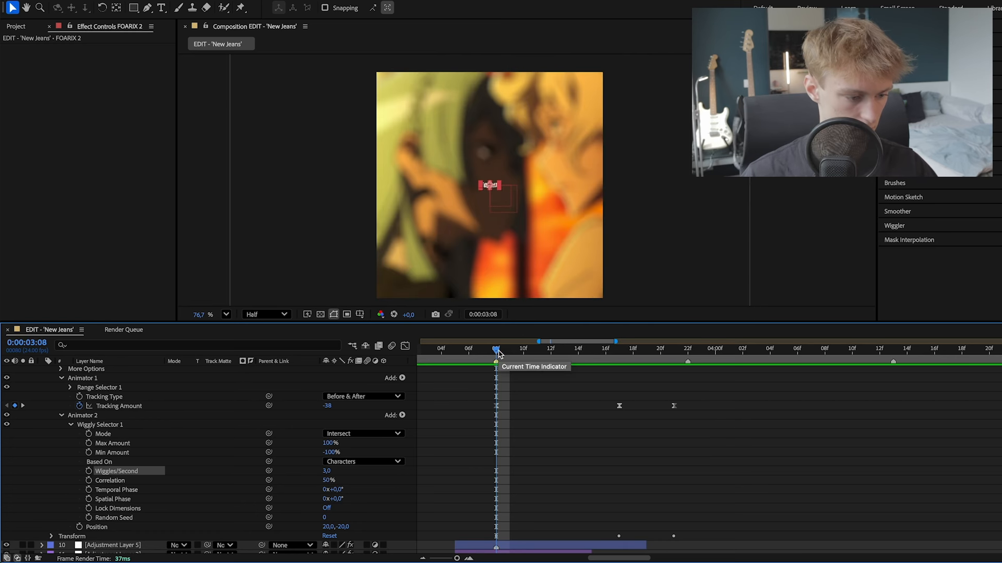
- Set Wiggles/Second to 2,5 in Wiggly Selector 1 and preview the result
left_click(327, 471)
type("2,5")
key("Return")
key("space")
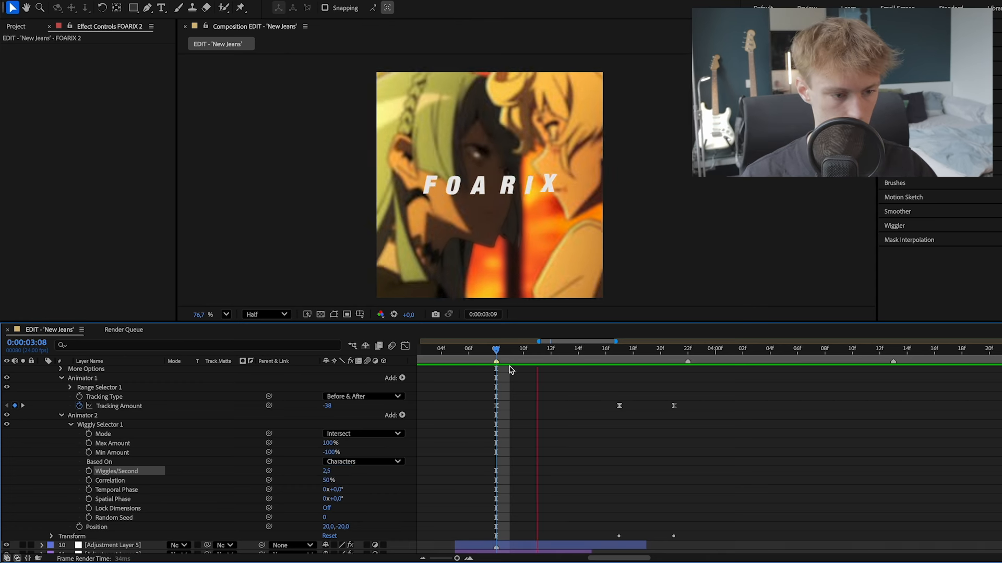
key("space")
- Collapse the FOARIX layer's properties and move the playhead to 0:00:03:13
scroll(146, 449, "down", 3)
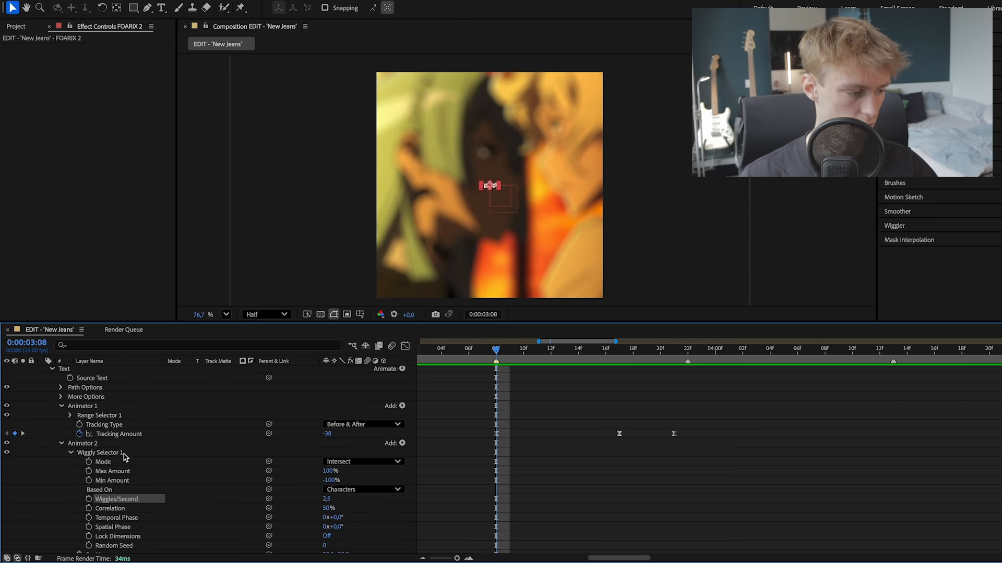
scroll(251, 449, "up", 2)
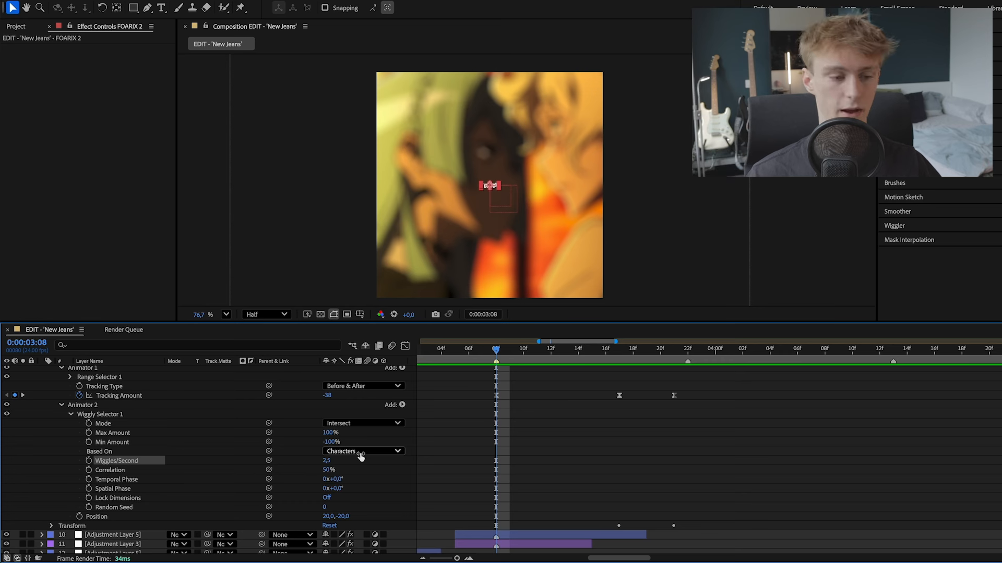
scroll(180, 448, "up", 5)
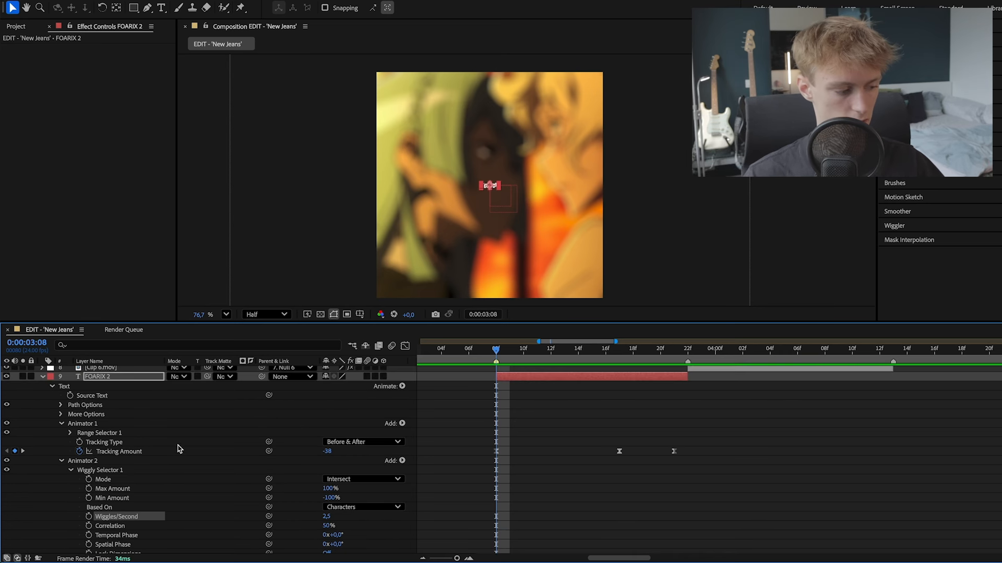
key("u")
left_click_drag(473, 352, 566, 353)
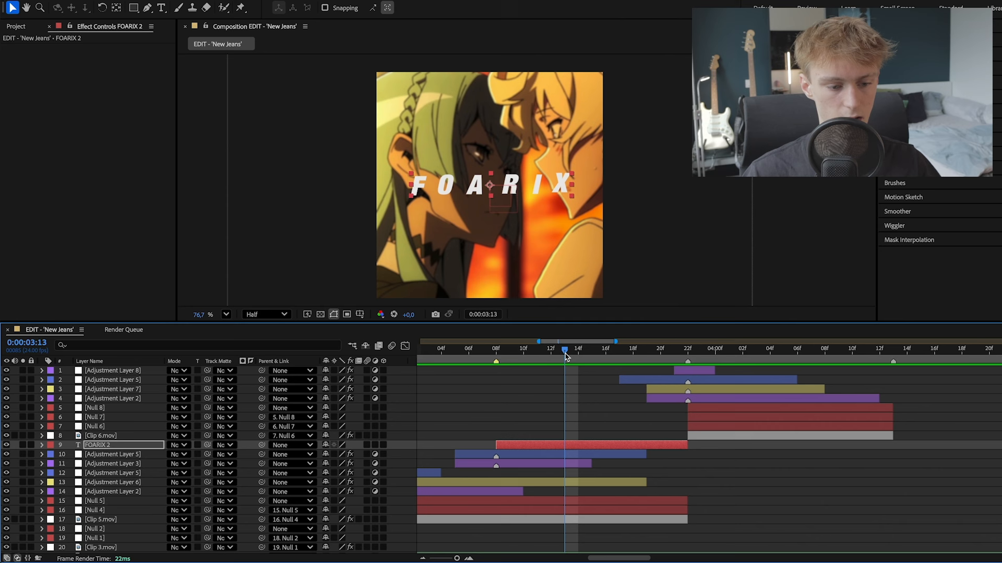
- Find the S_DropShadow effect and apply it to the FOARIX text layer
left_click(551, 445)
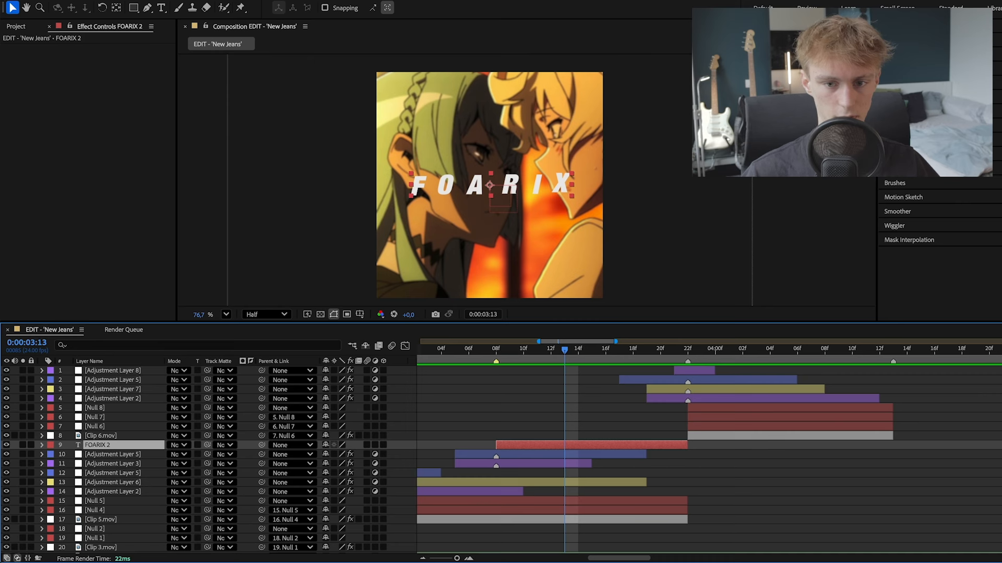
key("super+6")
key("super+4")
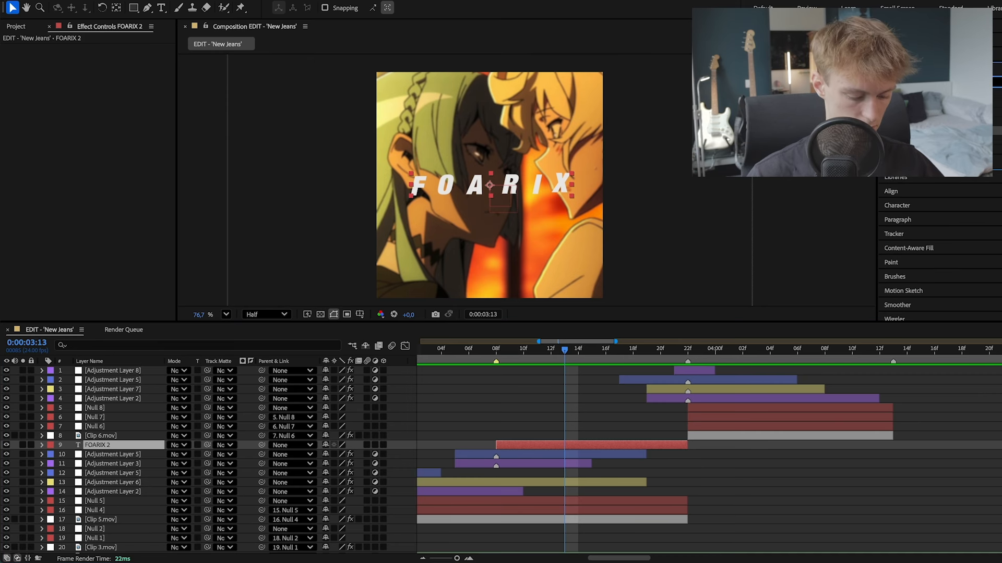
key("super+5")
type("s_drop")
left_click_drag(924, 103, 564, 445)
- Set the S_DropShadow Shift X and Shift Y to 0, Shadow Blur to 37 and Shadow Opacity to 0,82
left_click(104, 151)
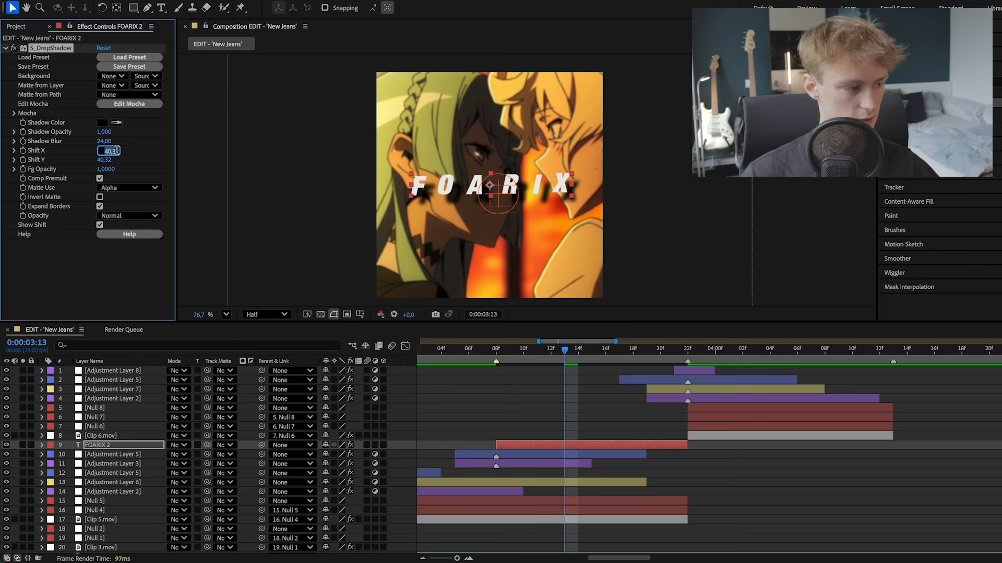
type("0")
key("Return")
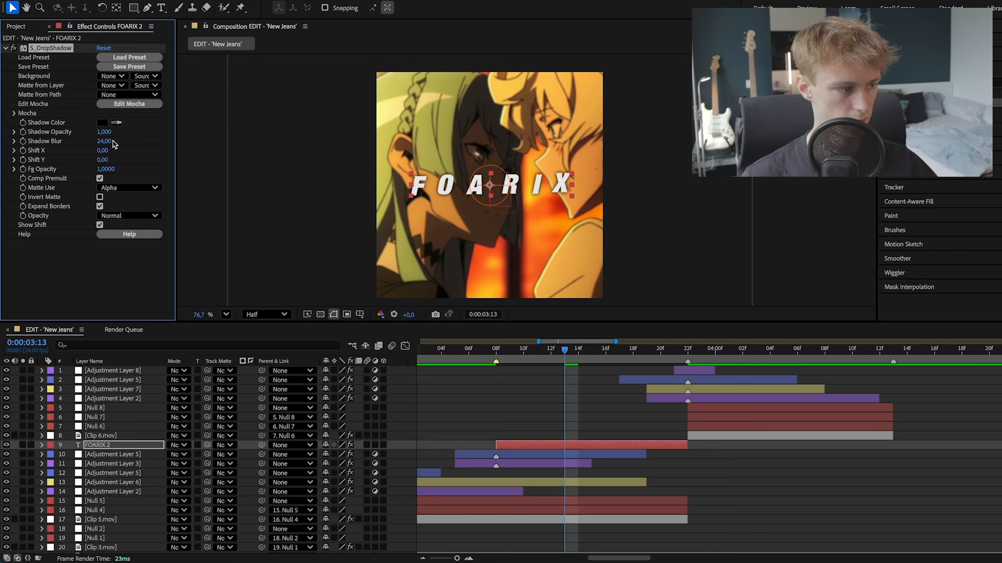
left_click_drag(104, 141, 125, 137)
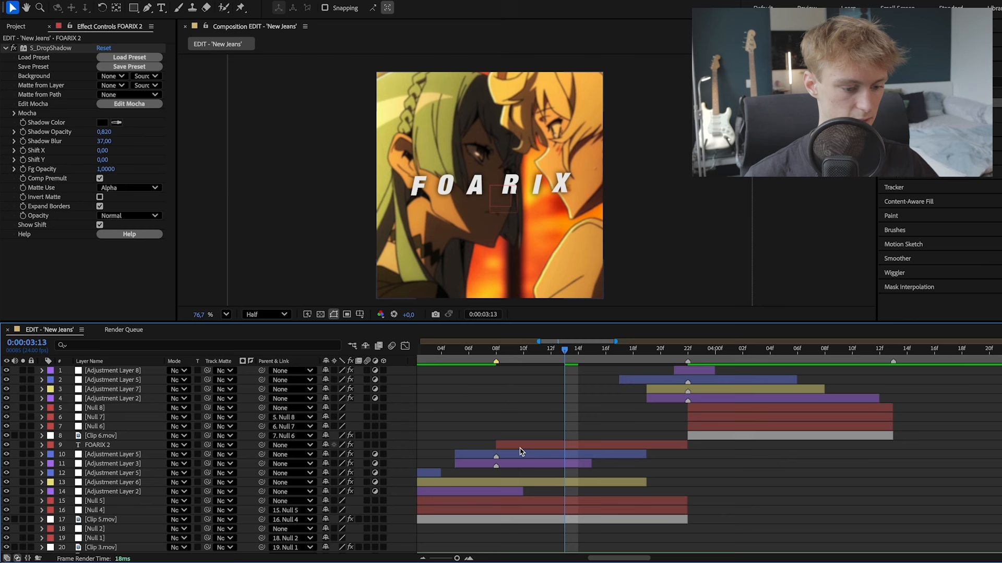
- Find the Deep Glow 2 effect and apply it to the FOARIX text layer
left_click(519, 447)
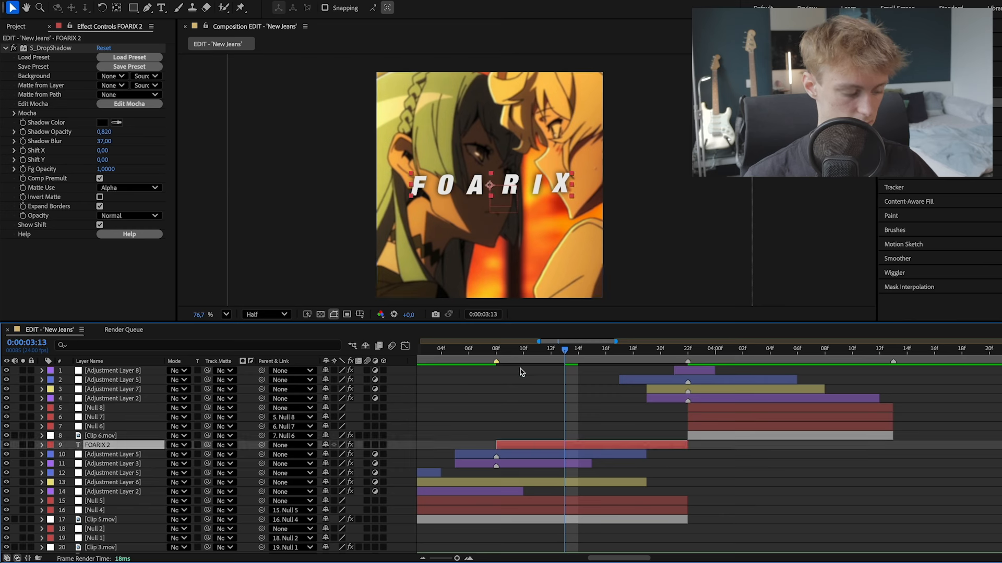
left_click(934, 82)
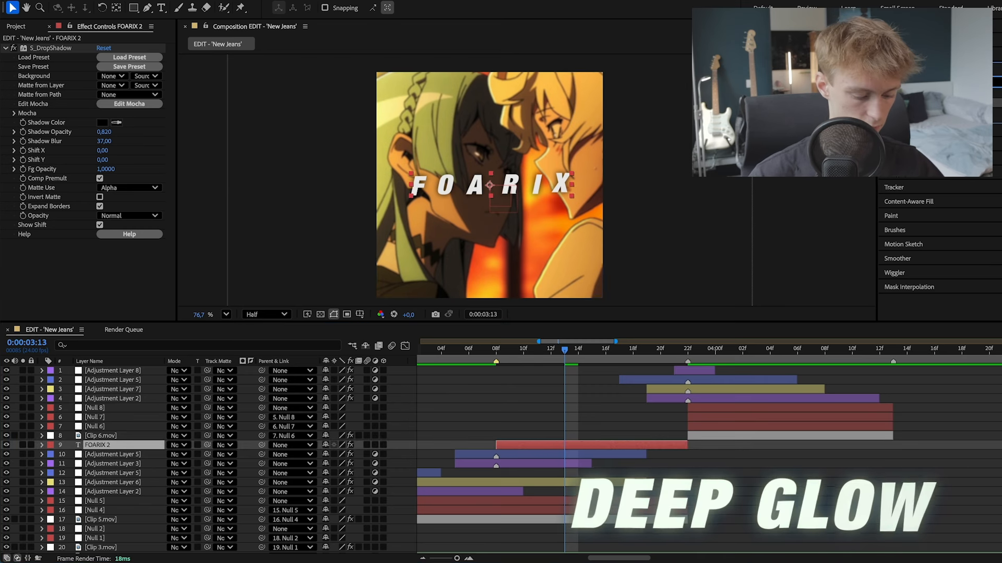
type("deep")
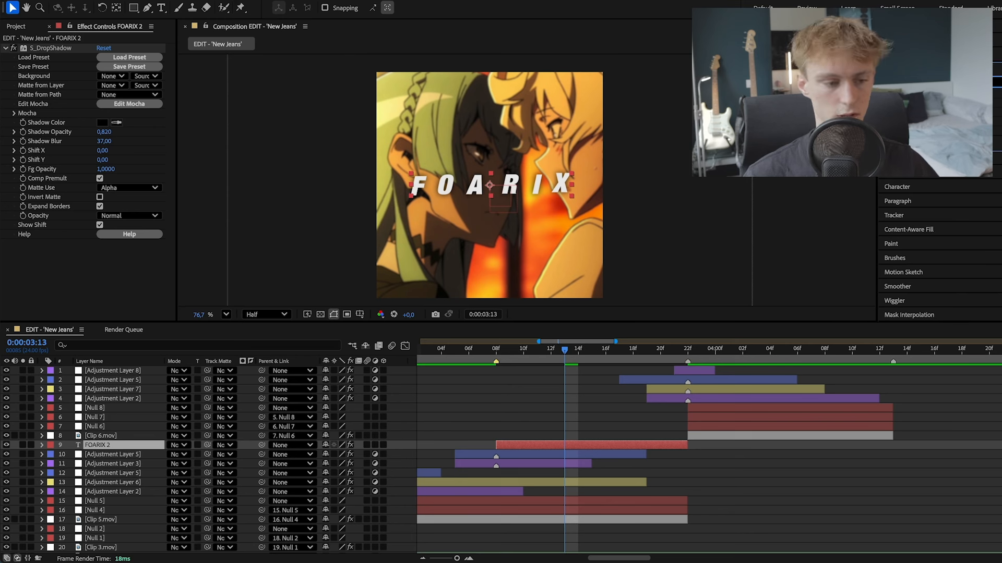
left_click_drag(913, 120, 551, 446)
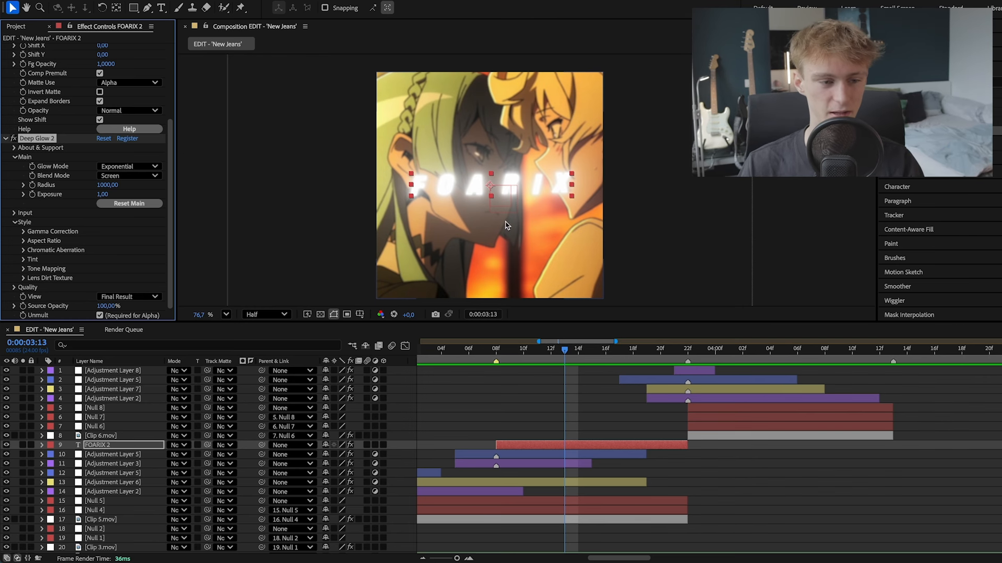
- Examine the glow on the FOARIX text in the composition at different magnifications and playhead times
scroll(505, 226, "up", 1)
scroll(446, 196, "down", 1)
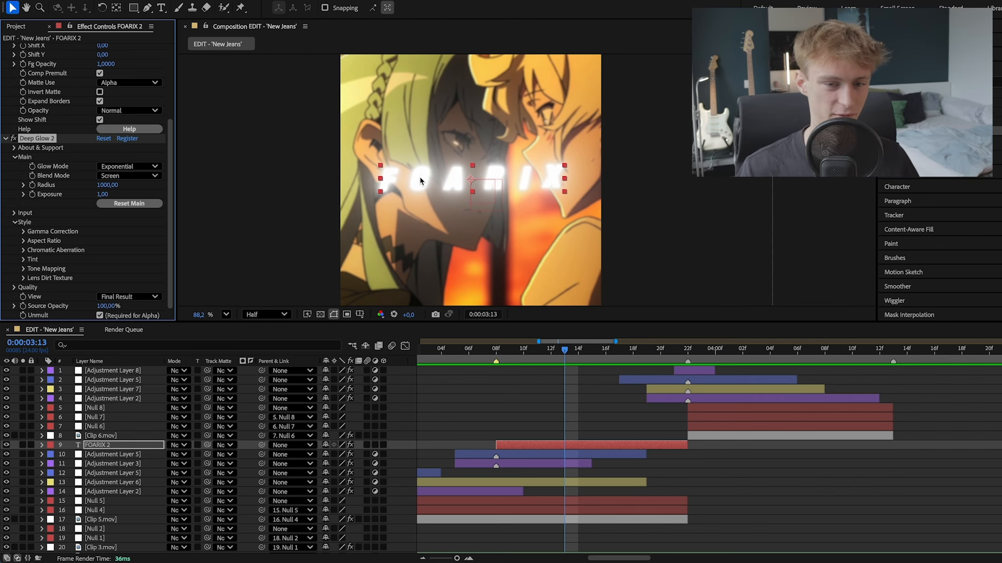
scroll(431, 164, "down", 1)
scroll(443, 177, "up", 2)
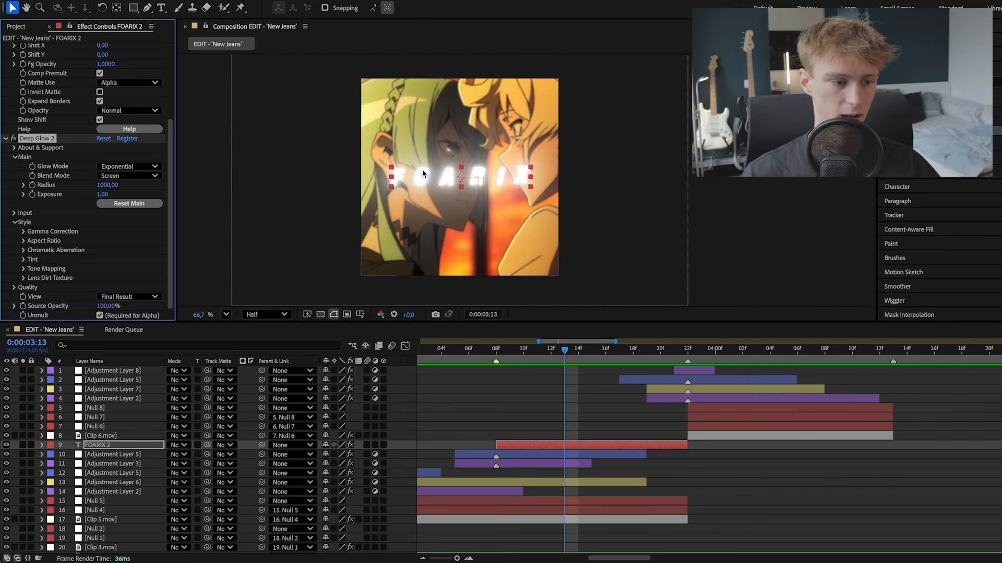
scroll(452, 149, "up", 3)
scroll(447, 130, "down", 5)
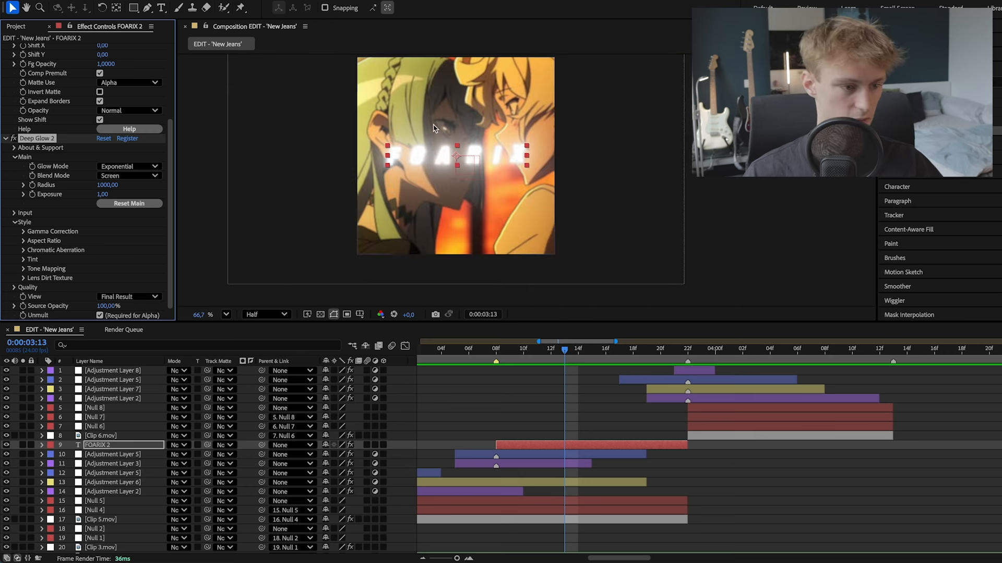
left_click(534, 384)
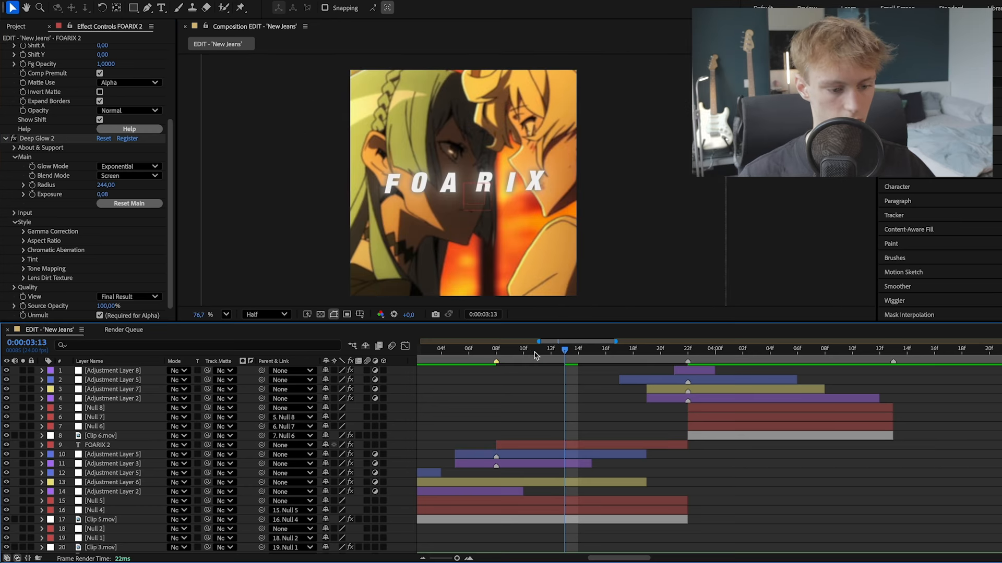
left_click_drag(534, 355, 578, 354)
- Select every layer from Adjustment Layer 8 down to Clip 3.mov, leaving the Song layer out
scroll(499, 228, "down", 3)
scroll(525, 250, "up", 2)
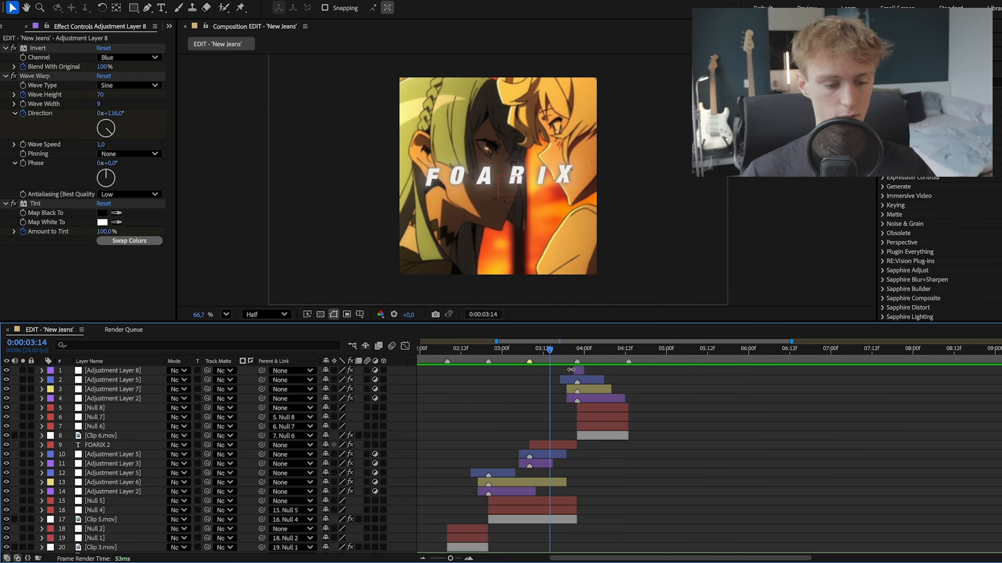
left_click(579, 372)
scroll(504, 406, "down", 1)
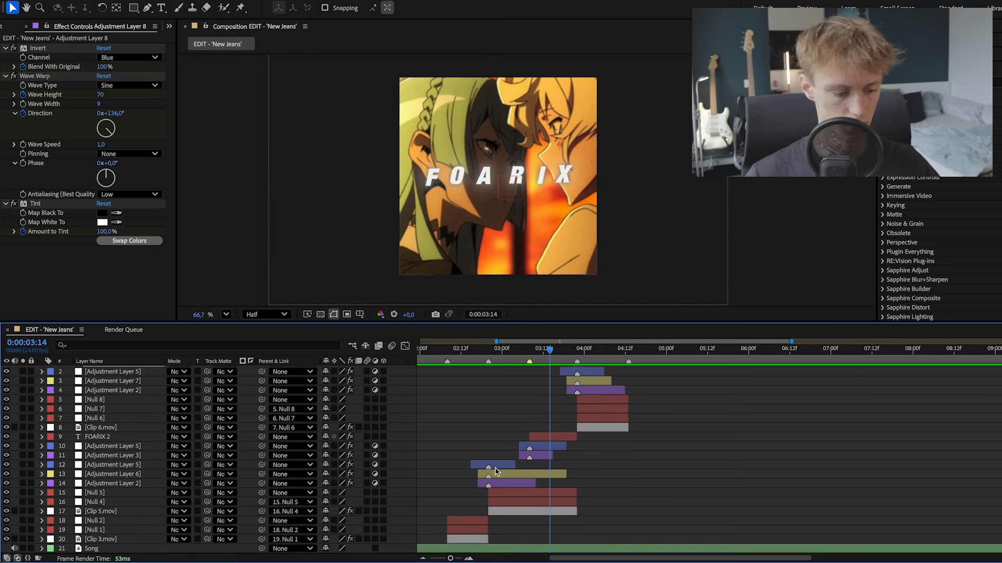
key("ctrl+a")
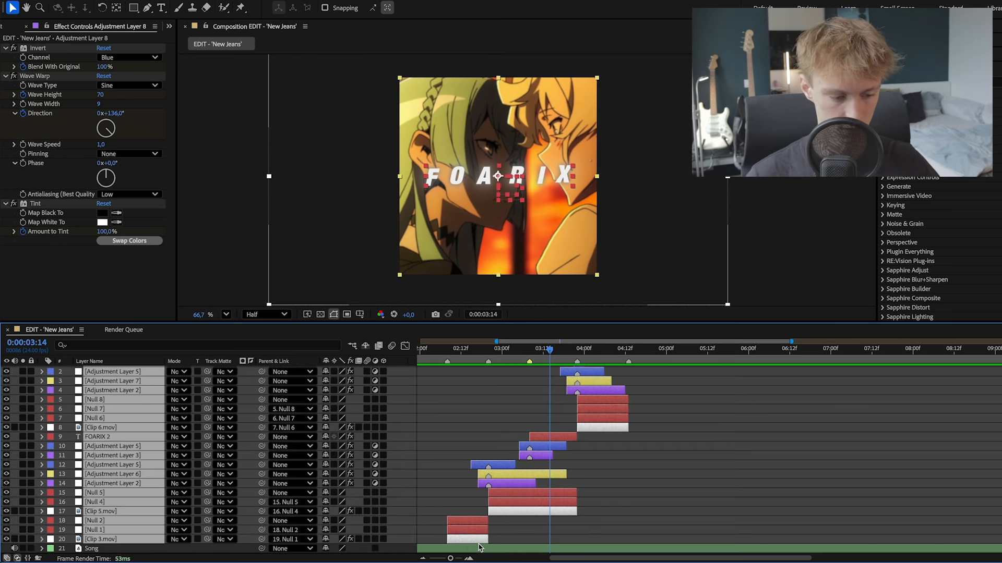
scroll(549, 443, "up", 1)
scroll(527, 420, "down", 1)
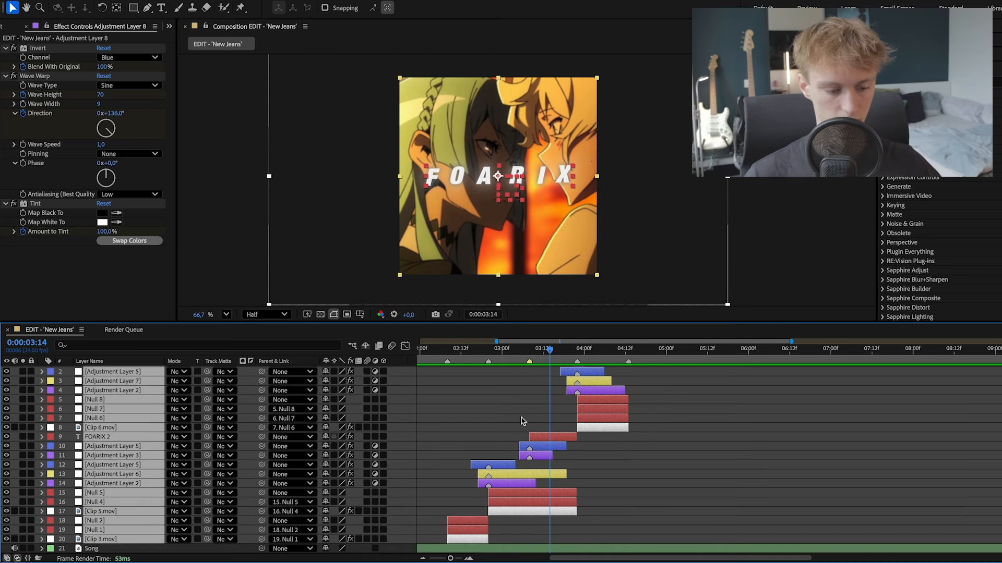
- Pre-compose the selected layers as EDIT with its duration adjusted to their time span, and move the playhead to 0:00:03:03
right_click(523, 421)
left_click(569, 487)
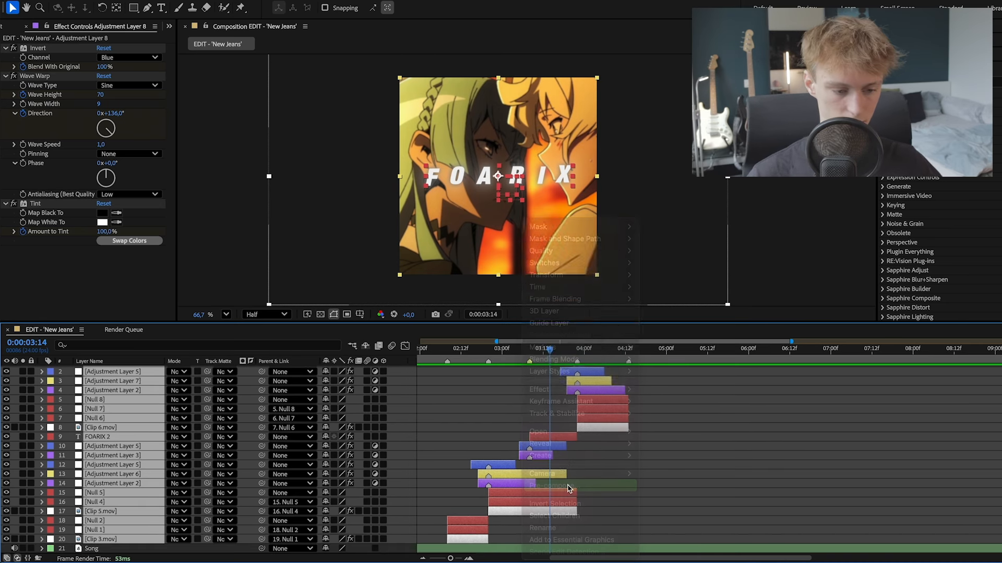
type("E")
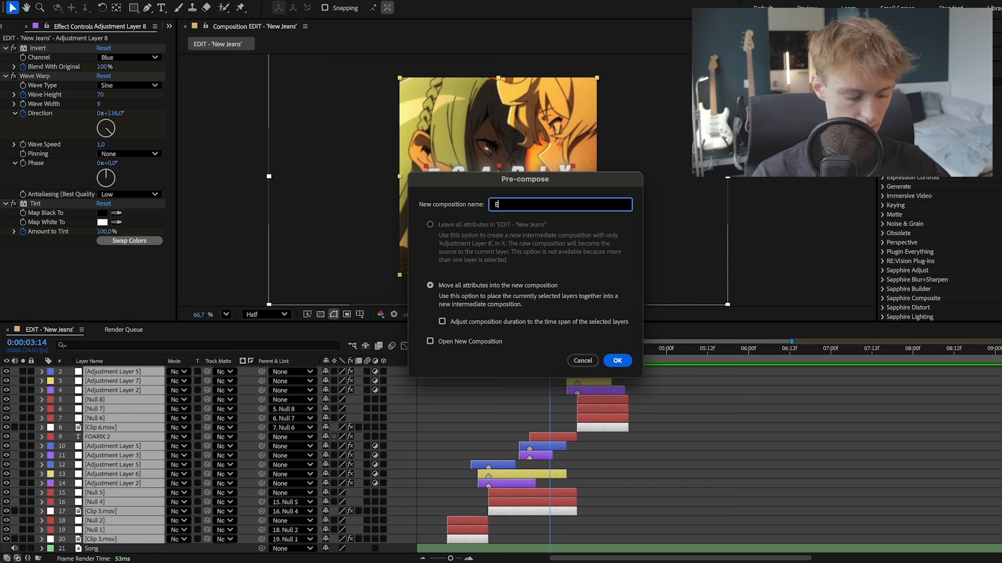
type("DIT")
left_click(442, 321)
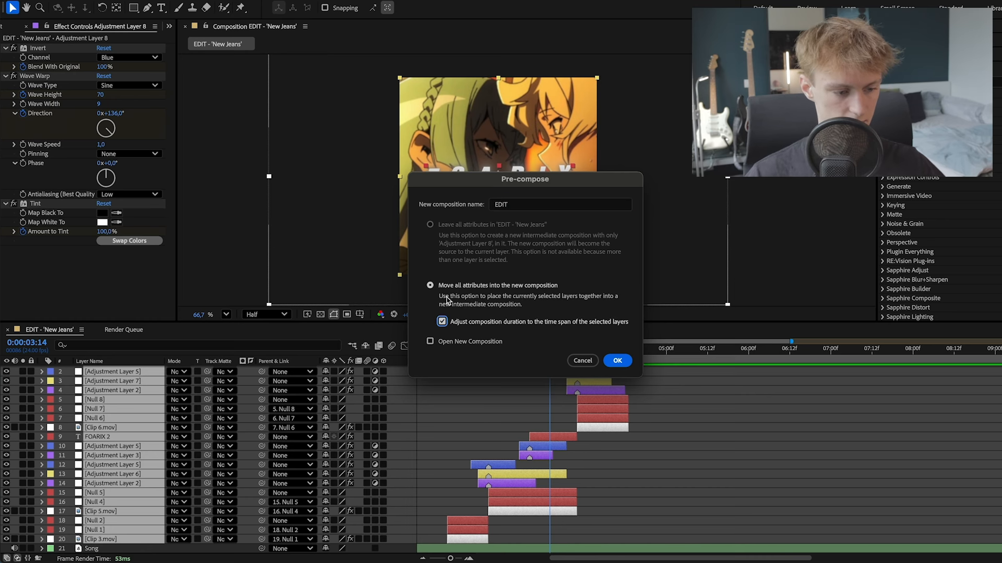
left_click(618, 362)
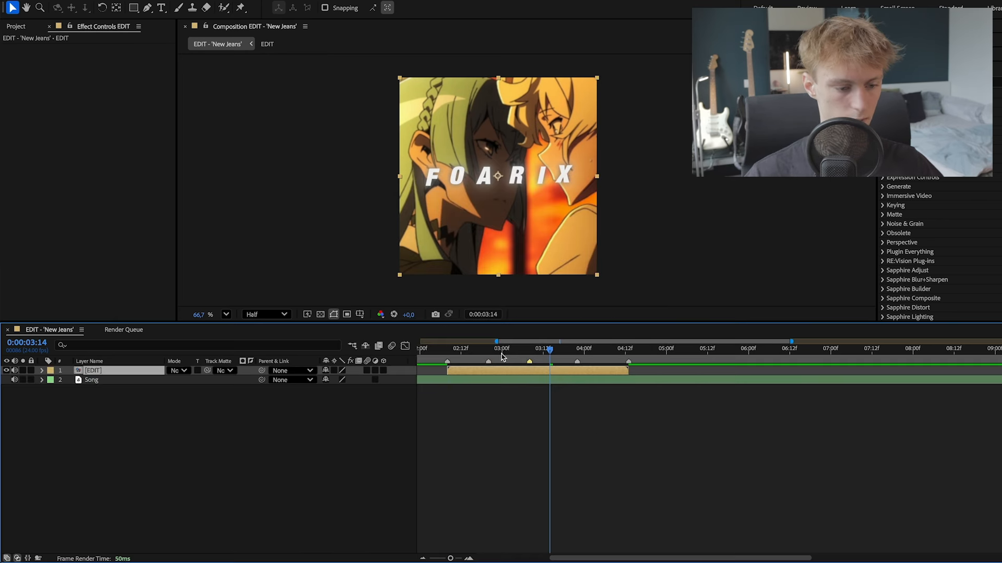
mouse_move(503, 354)
left_mouse_down()
mouse_move(467, 352)
mouse_move(580, 352)
mouse_move(440, 352)
mouse_move(512, 353)
left_mouse_up()
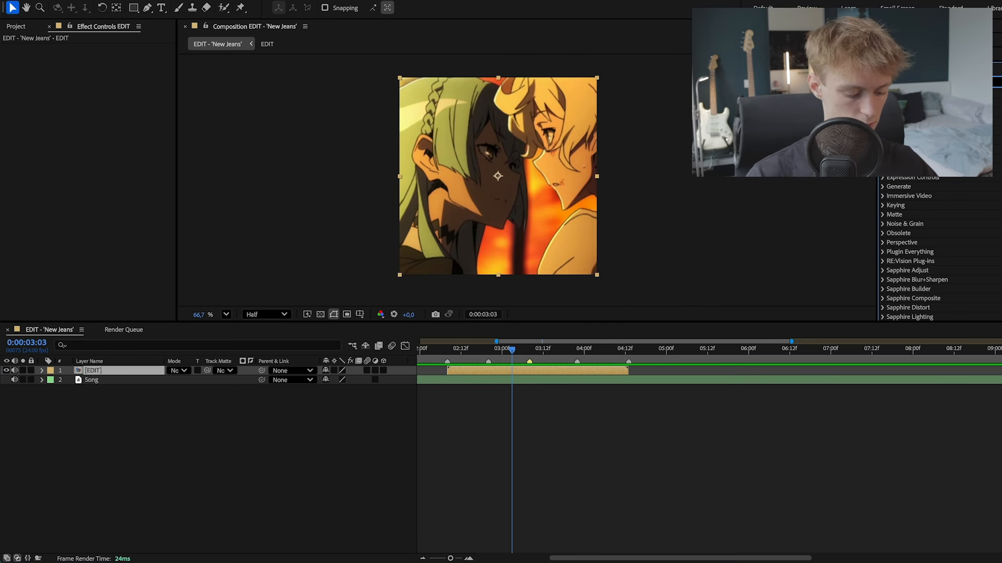
- Find the Sharpen effect, apply it to the EDIT layer, and show the composition at full resolution
type("sharp")
left_click_drag(917, 103, 543, 372)
scroll(532, 284, "up", 3)
left_click(266, 315)
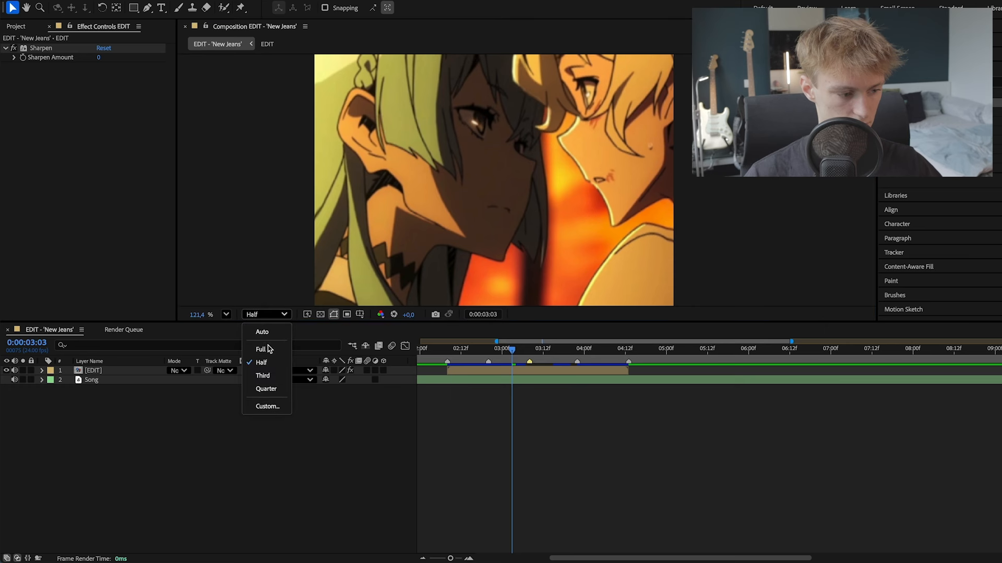
left_click(261, 349)
scroll(592, 126, "up", 2)
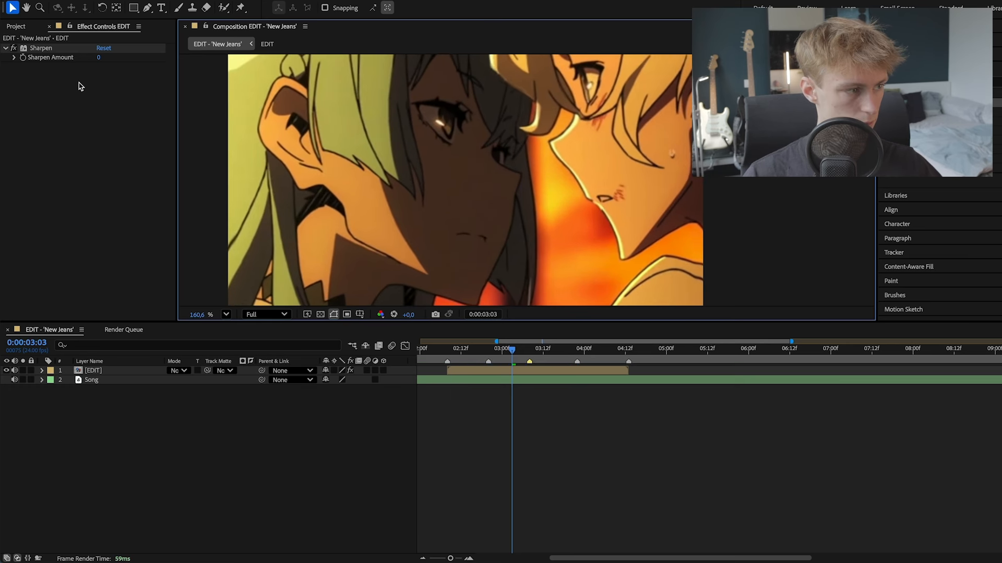
- Try a Sharpen Amount of 422 on the EDIT layer and inspect the image at different magnifications
left_click_drag(101, 60, 360, 82)
scroll(459, 130, "up", 1)
scroll(462, 130, "down", 5)
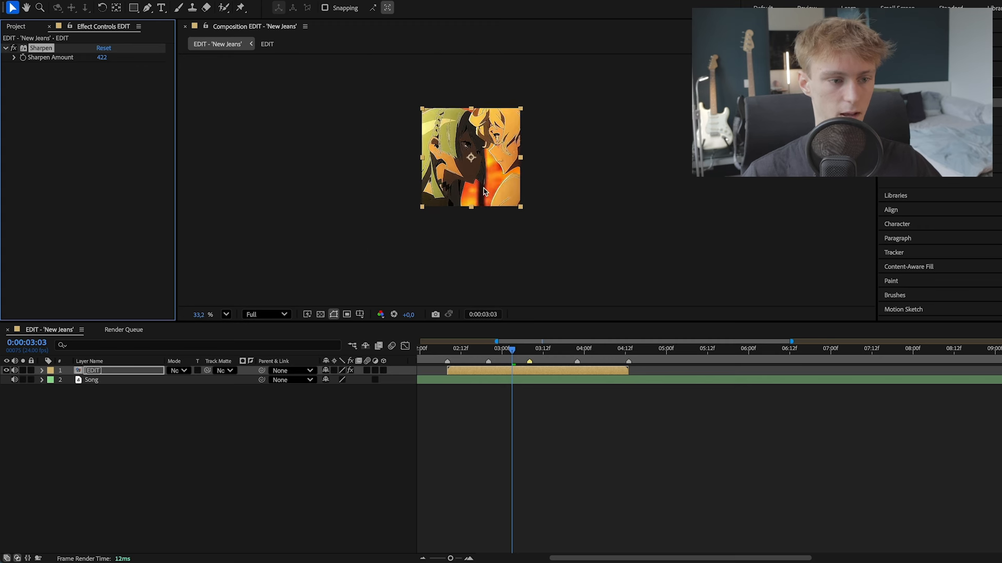
scroll(484, 147, "up", 3)
scroll(467, 151, "up", 5)
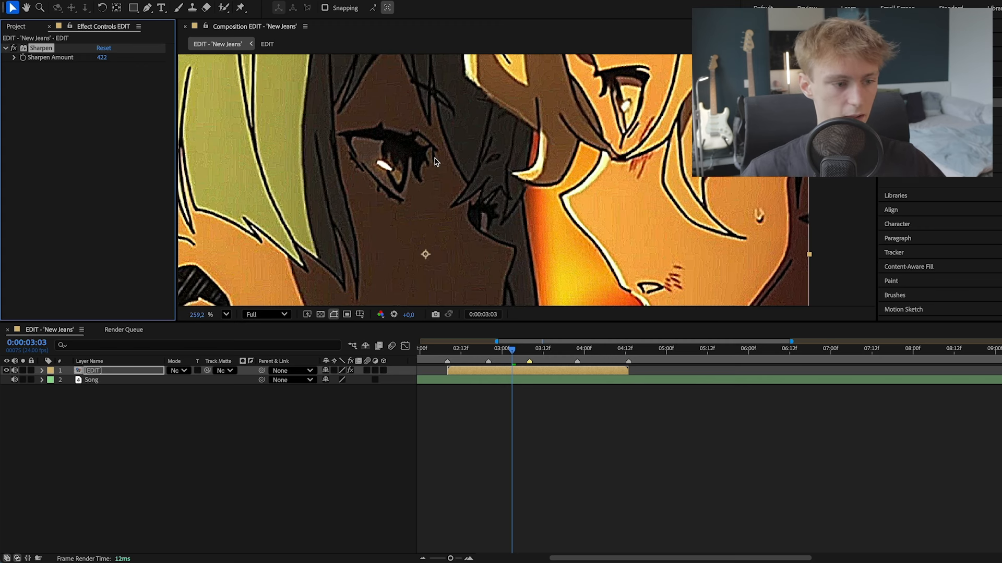
scroll(436, 161, "down", 2)
scroll(419, 163, "down", 4)
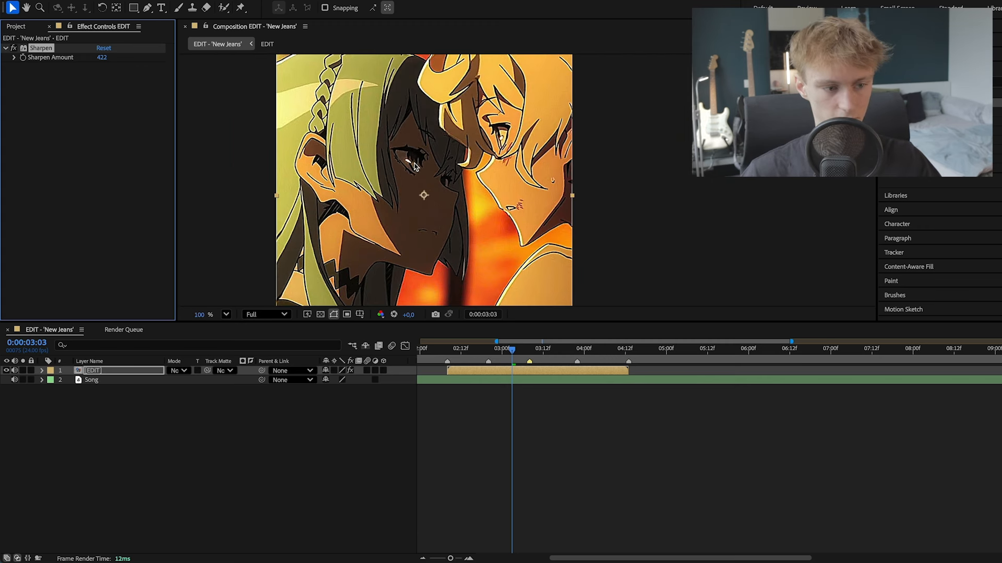
- Set the Sharpen Amount on the EDIT layer to 30
left_click(102, 58)
type("58")
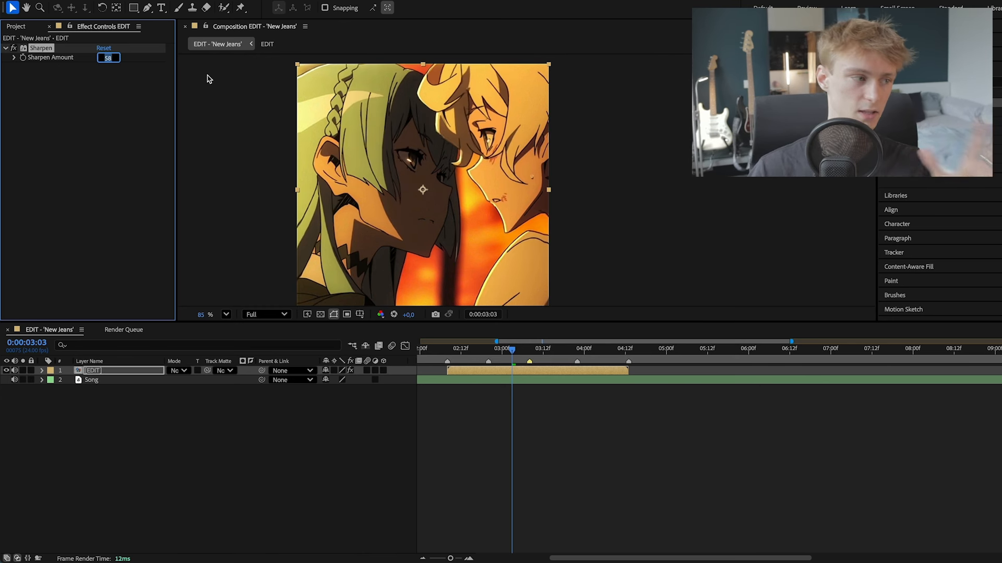
type("30")
key("Return")
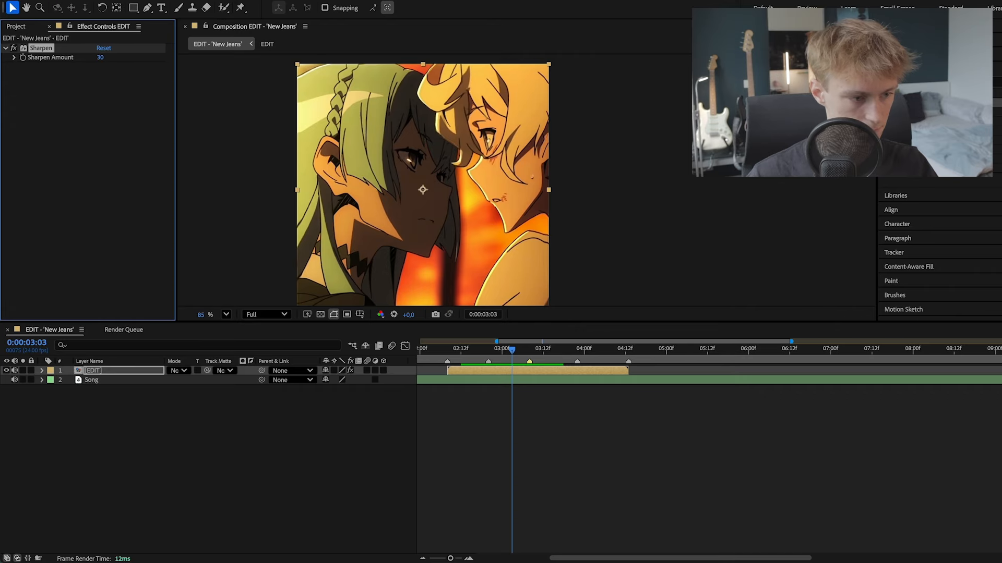
scroll(376, 135, "up", 5)
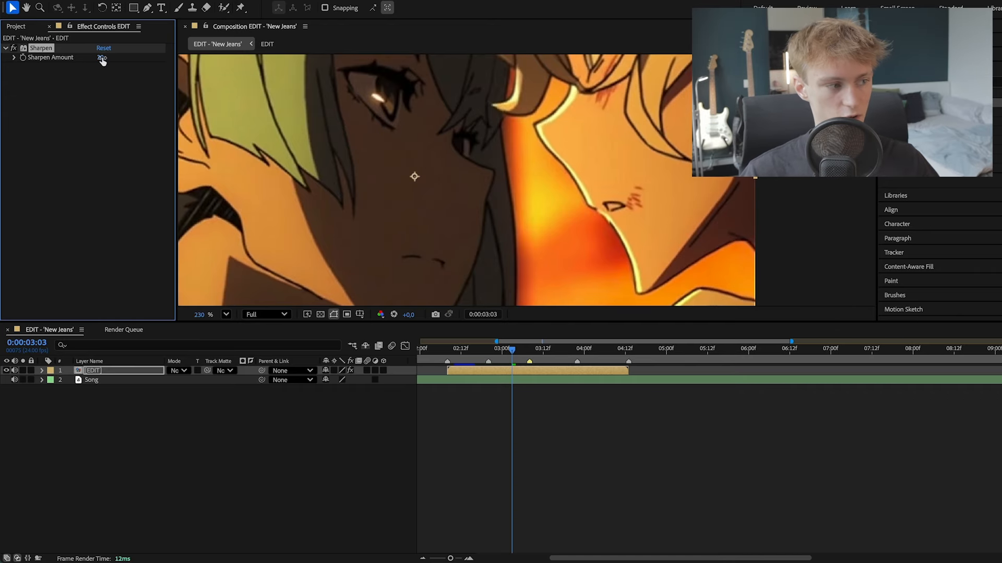
- Try an extreme Sharpen Amount of 1192 on the EDIT layer and restore it to 30
left_click_drag(103, 58, 172, 58)
scroll(320, 113, "down", 6)
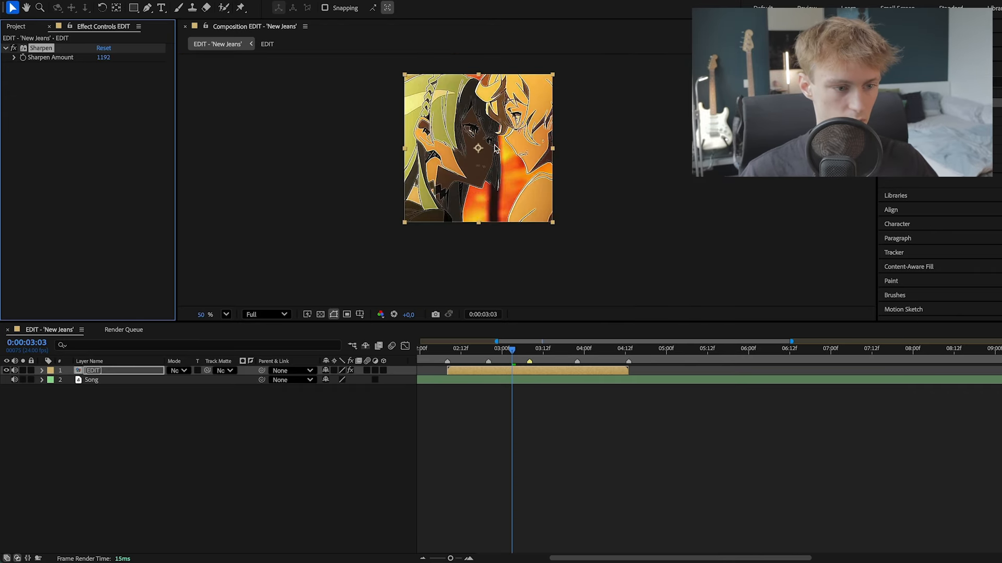
scroll(321, 114, "up", 6)
left_click(106, 58)
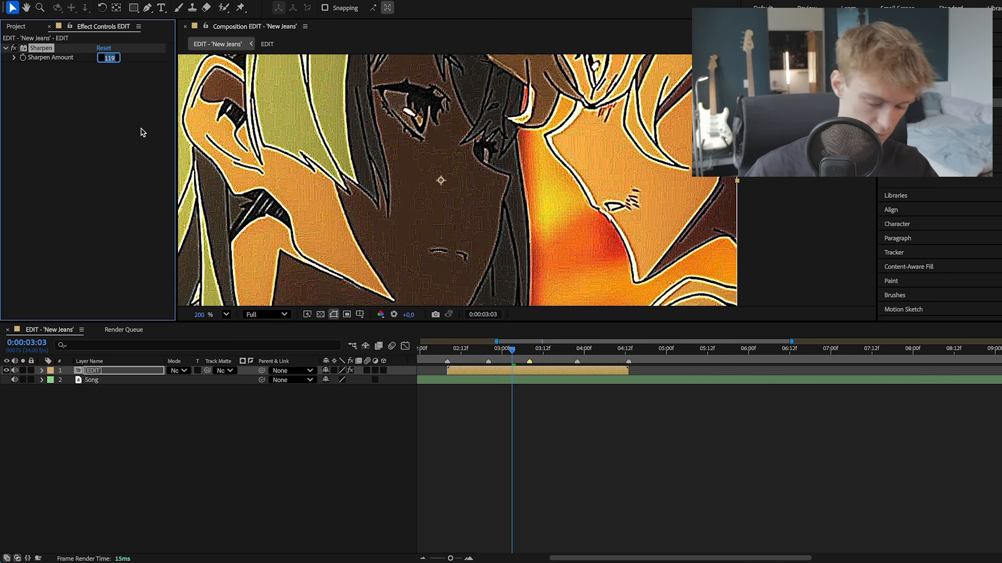
type("30")
key("Return")
scroll(422, 214, "down", 2)
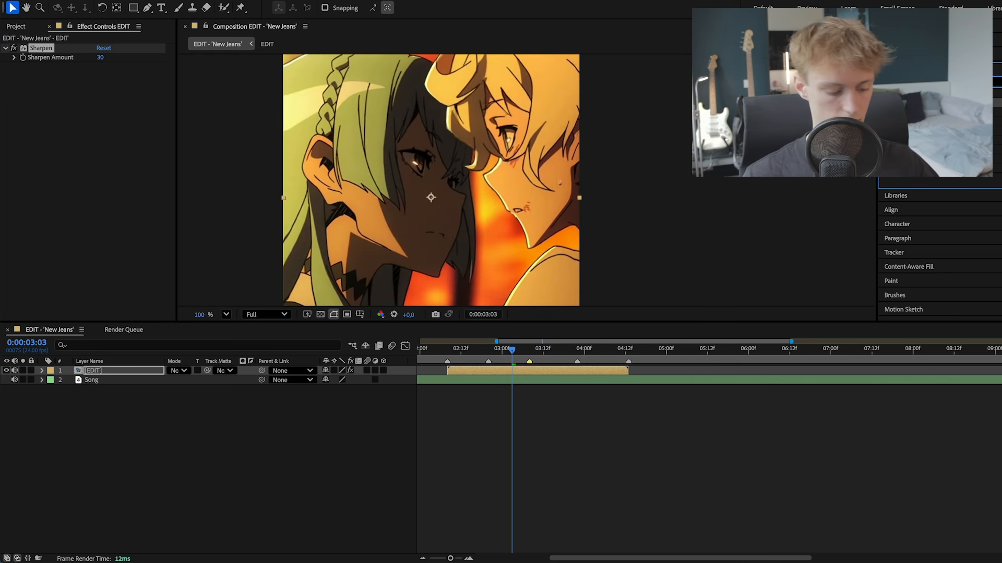
- Apply the RSMB Pro effect to the EDIT layer and set its Main_BG Blur Amt to 0,30
type("rs")
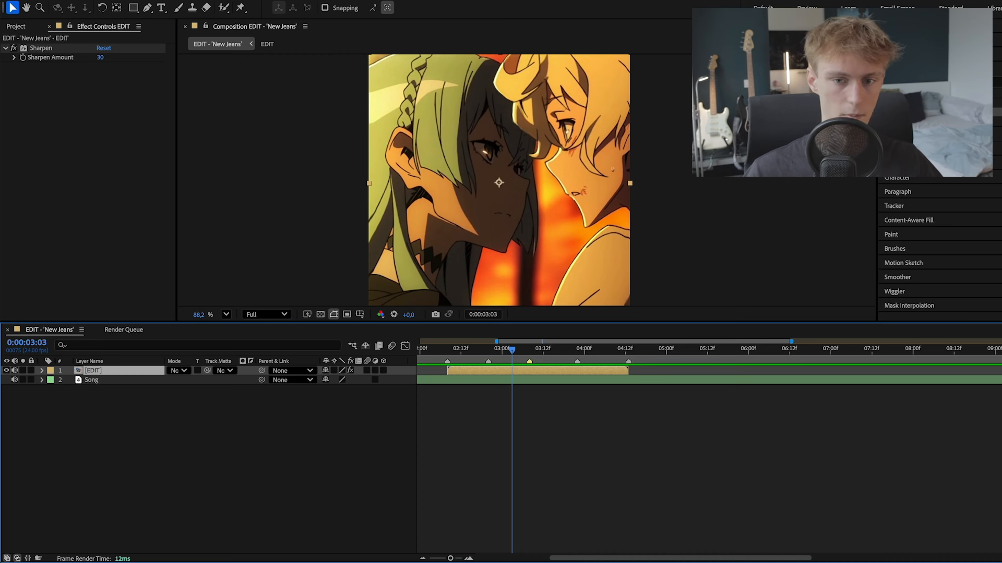
left_click_drag(913, 112, 515, 374)
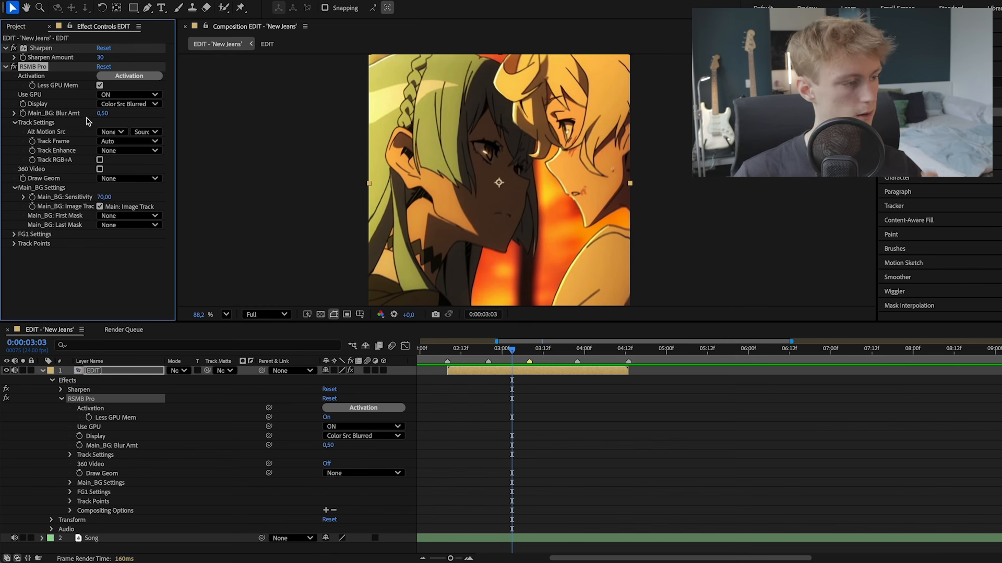
left_click(104, 114)
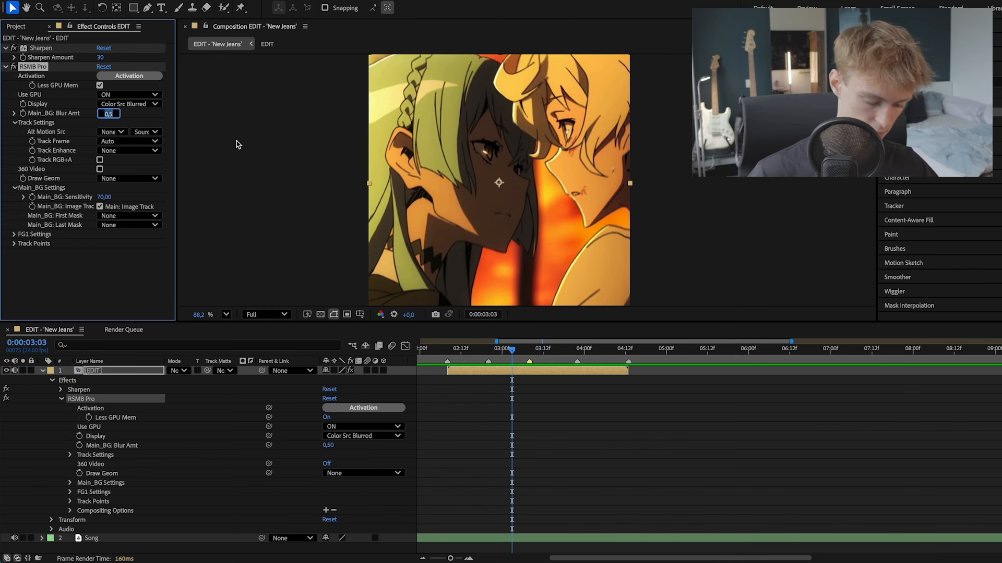
type("0")
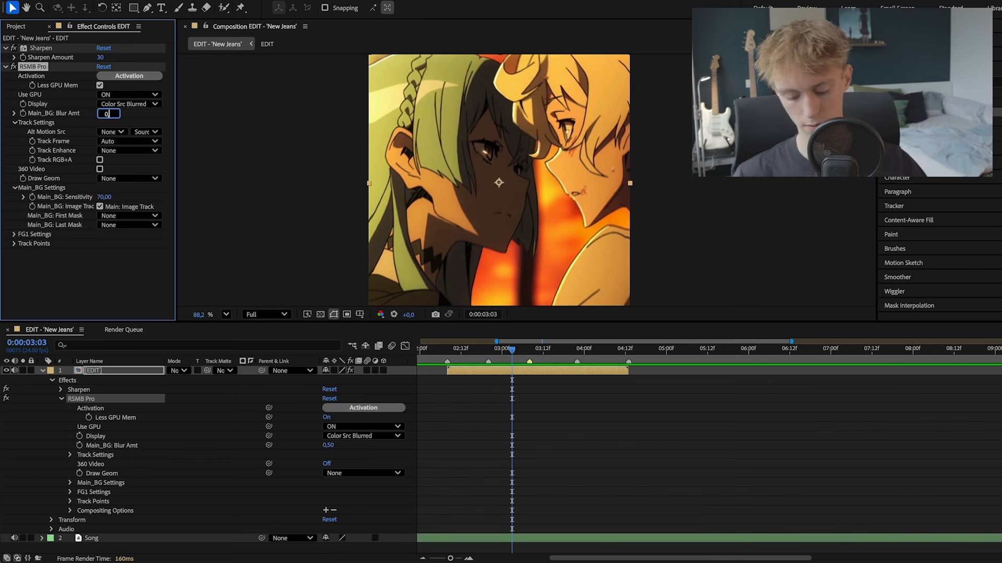
type(",3")
key("Return")
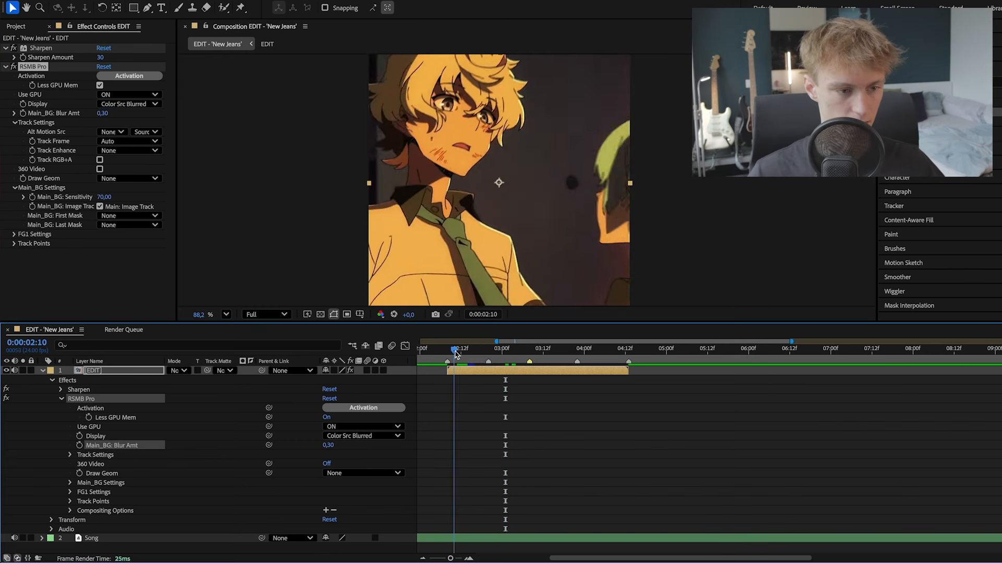
- Play back the motion-blurred edit from 0:00:02:04 and move the playhead to 0:00:02:14
left_click_drag(457, 352, 434, 352)
key("space")
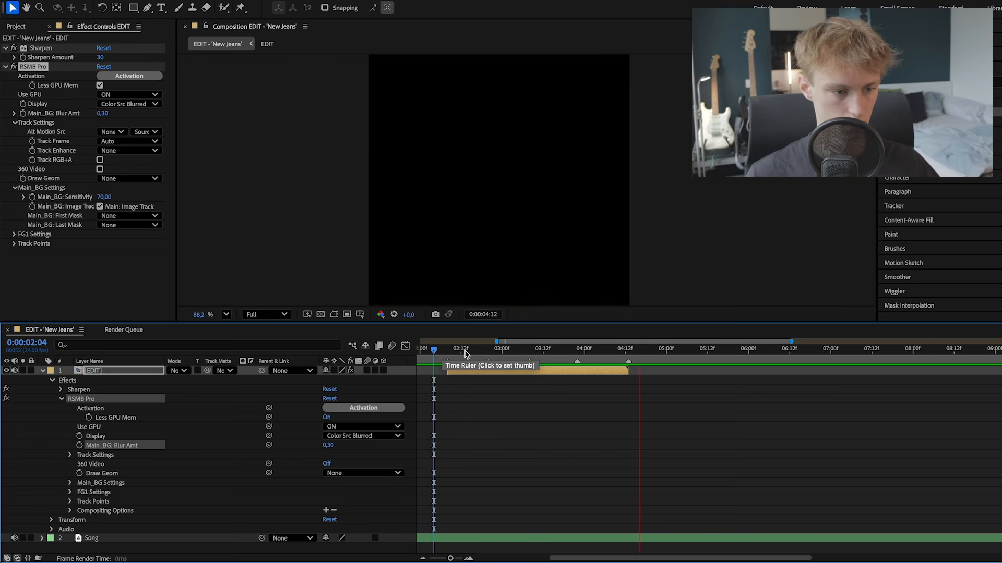
left_click(466, 354)
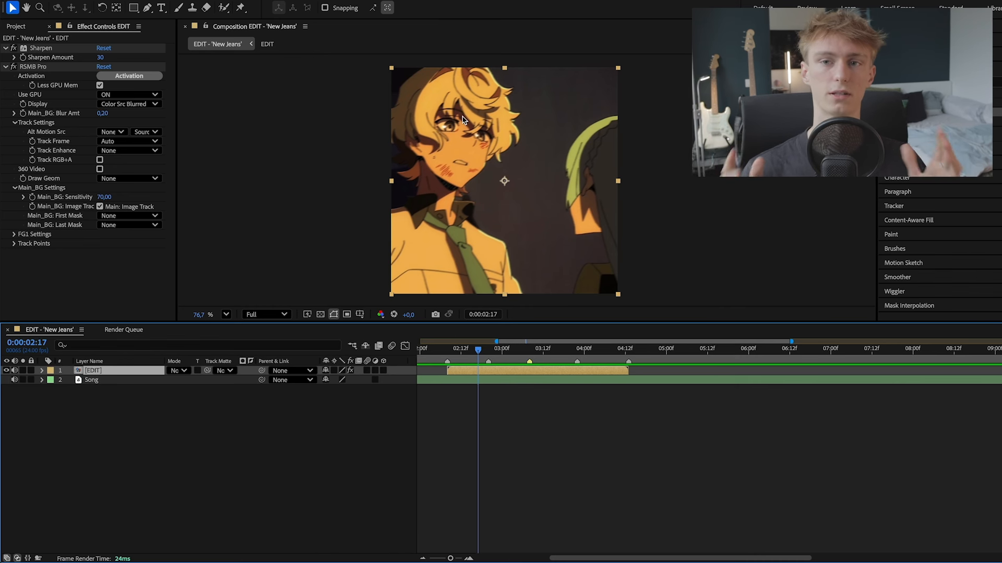
left_click(468, 350)
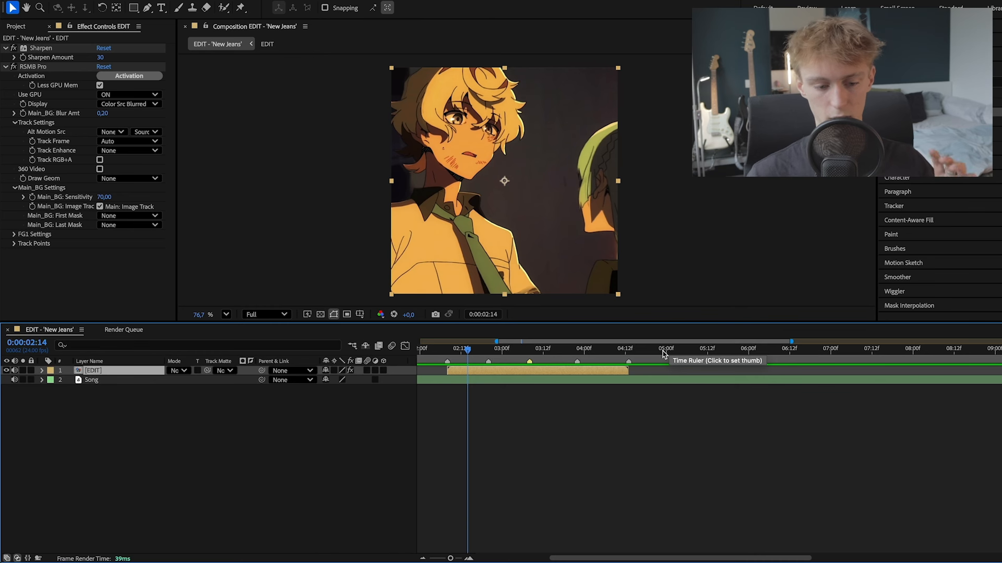
- End the work area at 0:00:05:01 and add the composition to the render queue
mouse_move(664, 353)
left_mouse_down()
mouse_move(684, 350)
mouse_move(671, 351)
left_mouse_up()
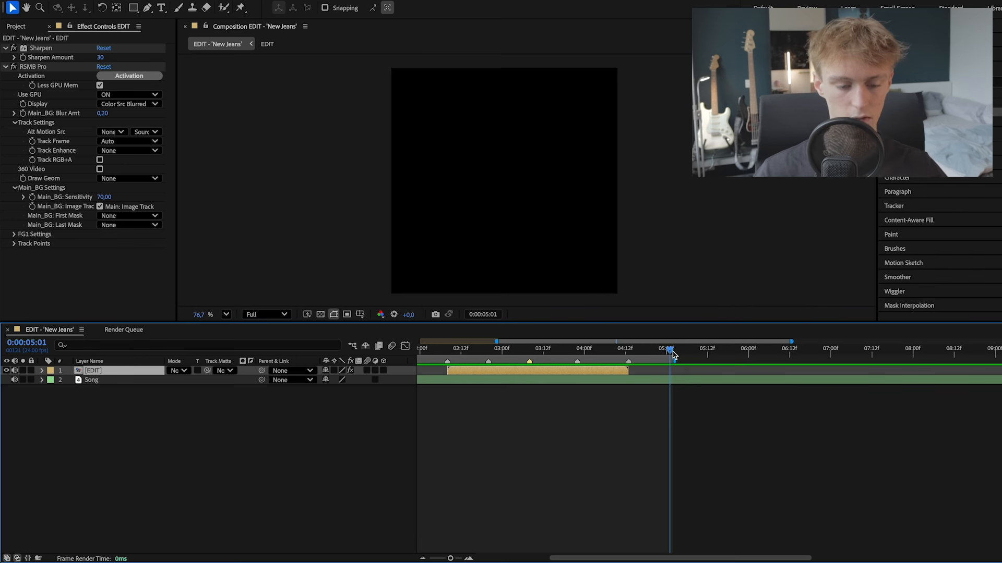
left_click_drag(675, 351, 468, 360)
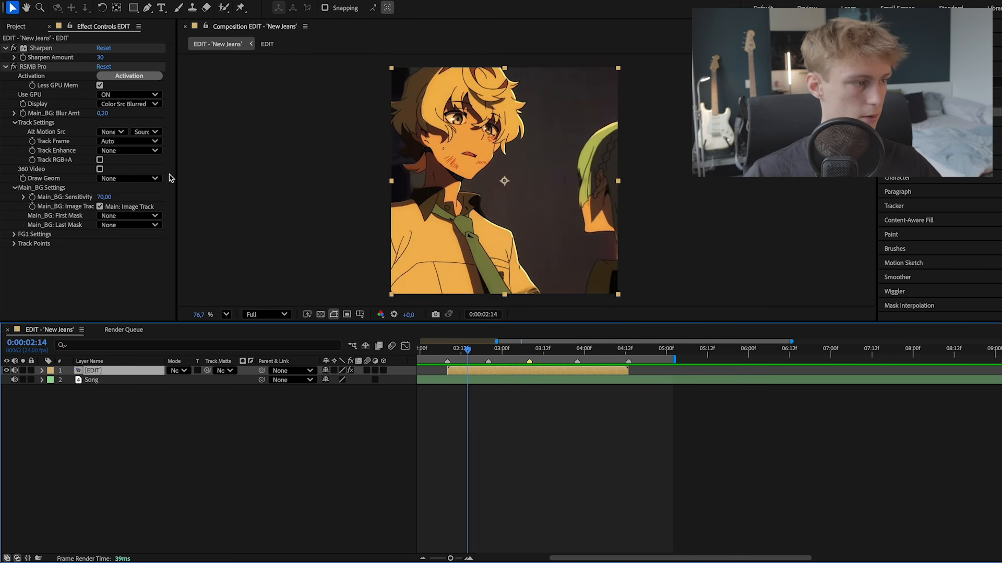
left_click(90, 1)
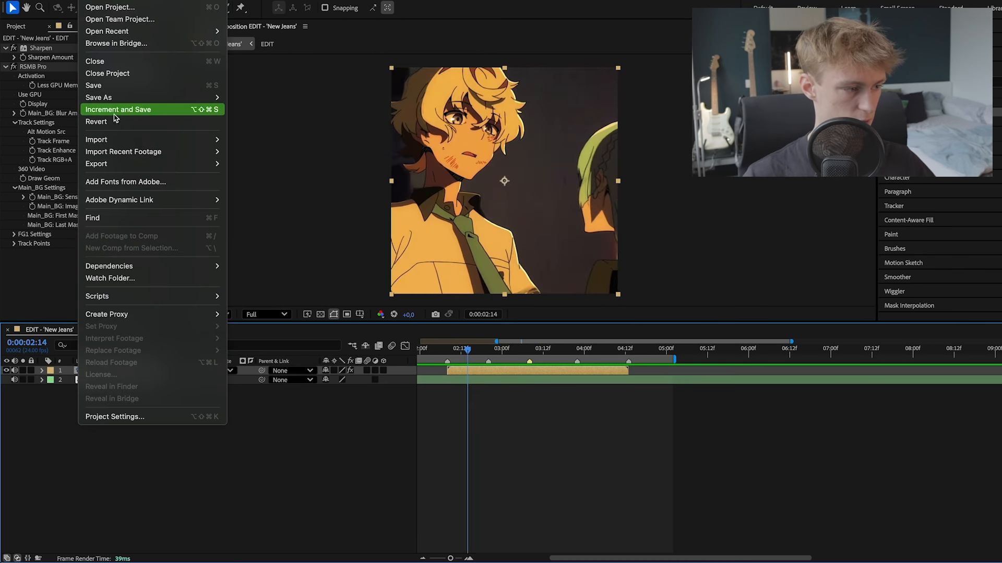
mouse_move(121, 164)
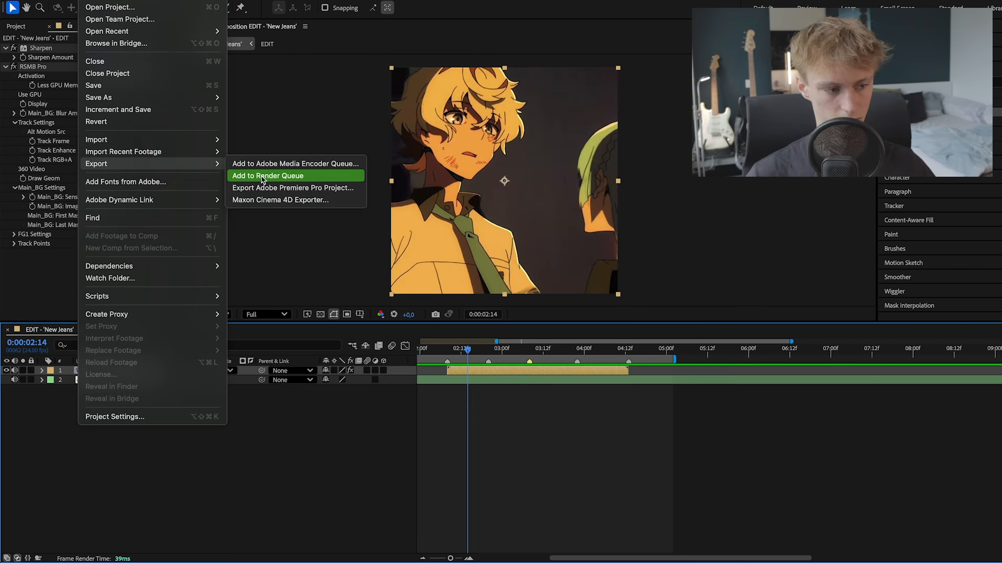
left_click(262, 178)
- Confirm the render settings with Best quality, full resolution and the composition's own frame rate
left_click(92, 388)
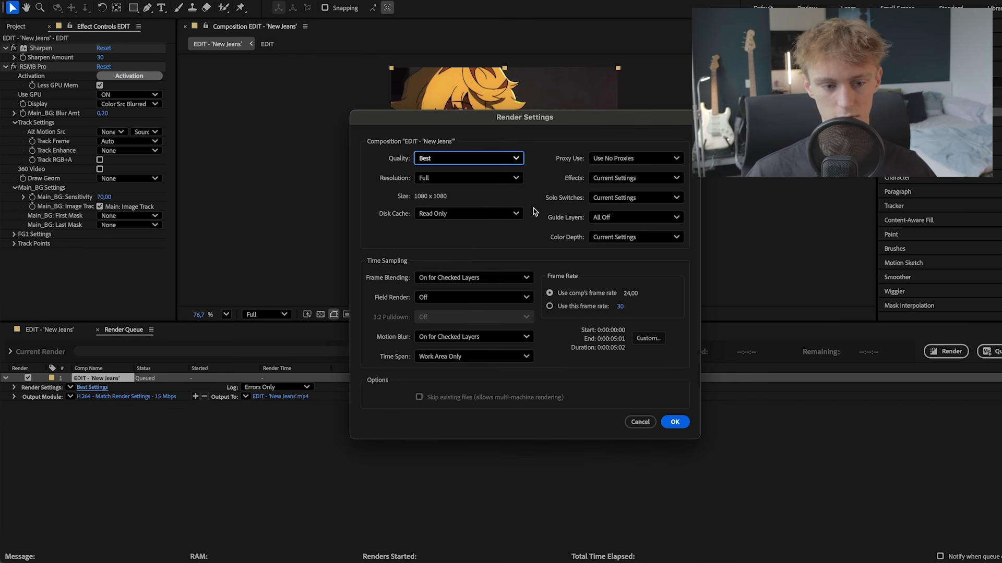
left_click(573, 308)
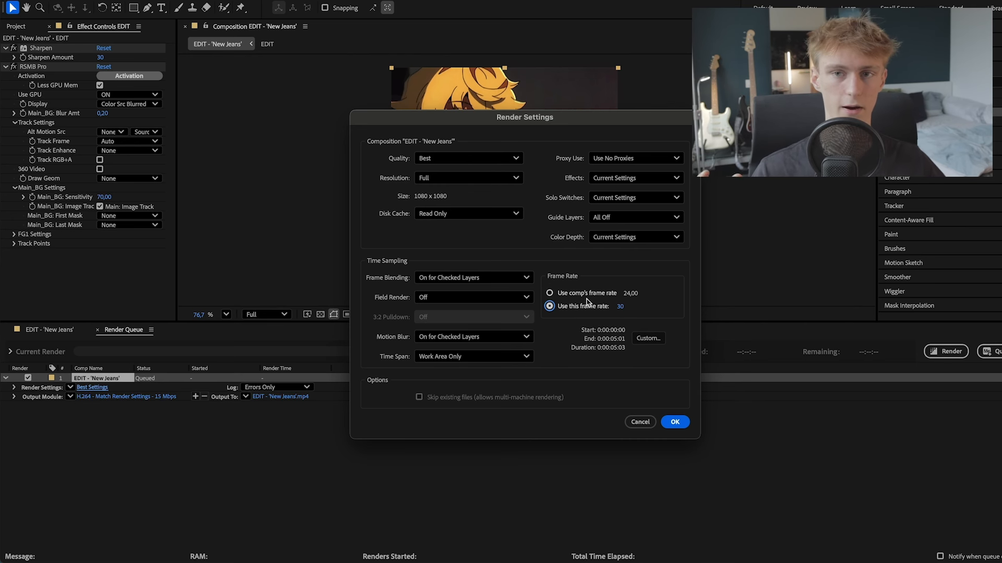
left_click(585, 293)
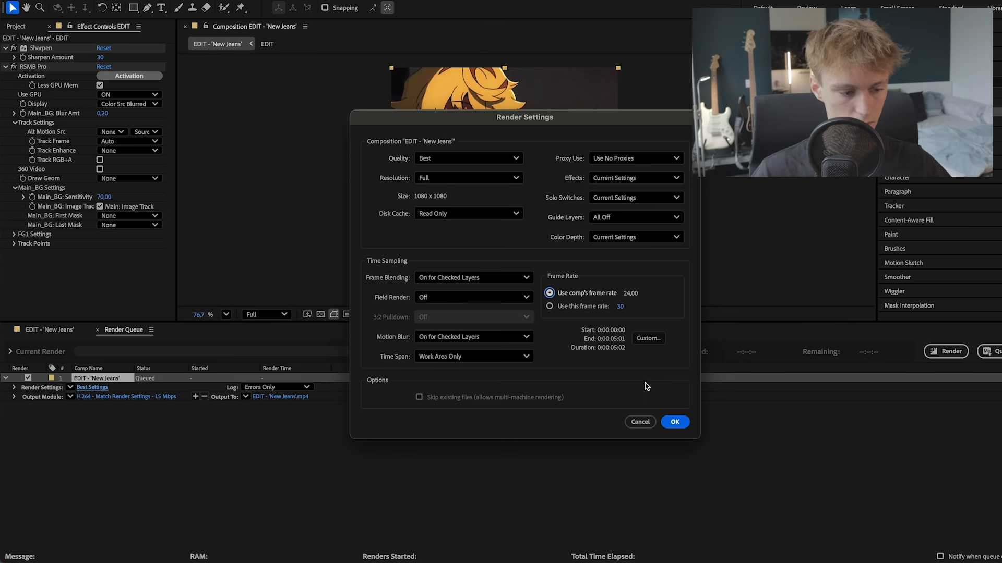
left_click(675, 422)
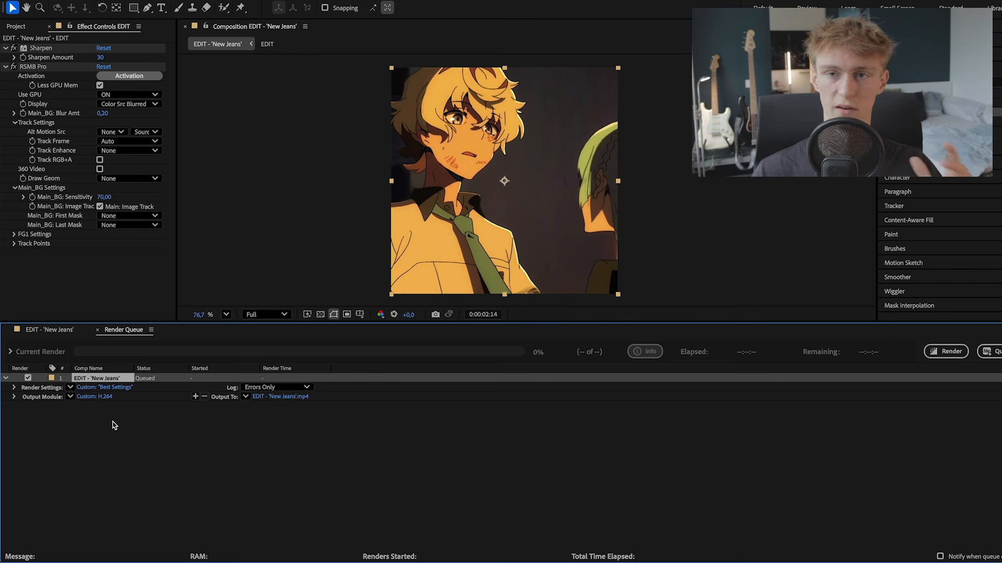
- Try QuickTime as the output module's format for the queued composition
left_click(89, 398)
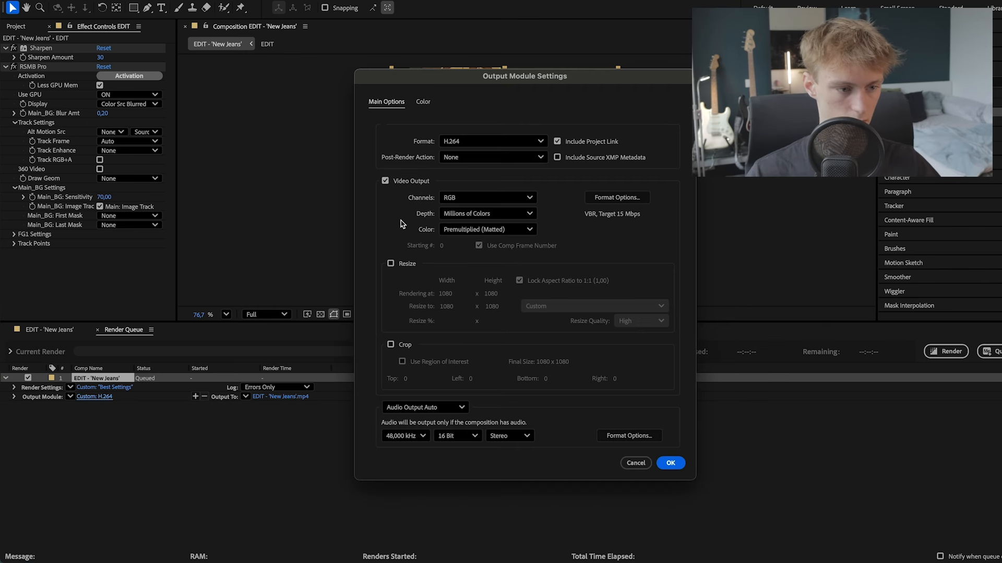
left_click(464, 141)
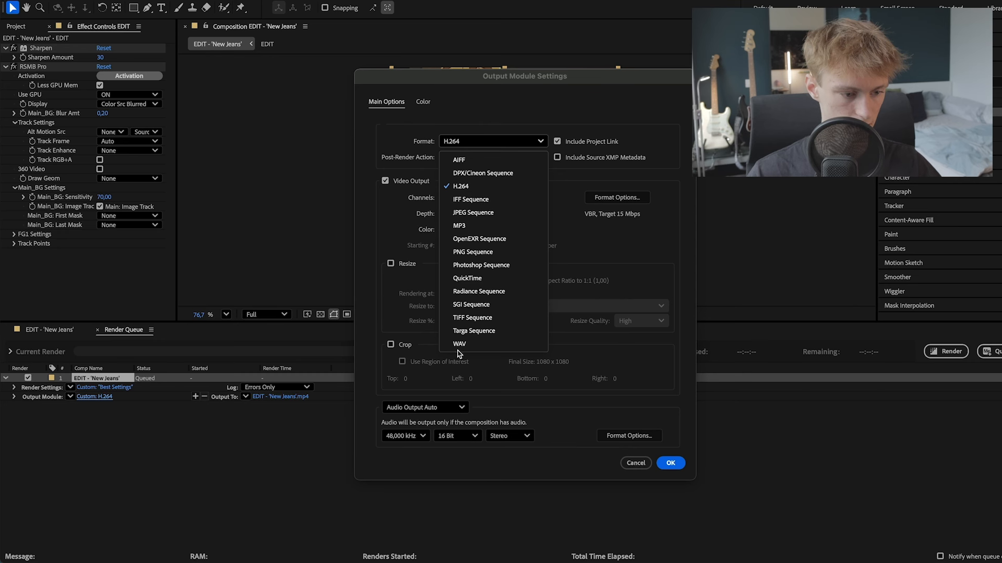
left_click(467, 278)
mouse_move(517, 83)
left_mouse_down()
mouse_move(527, 100)
mouse_move(510, 98)
left_mouse_up()
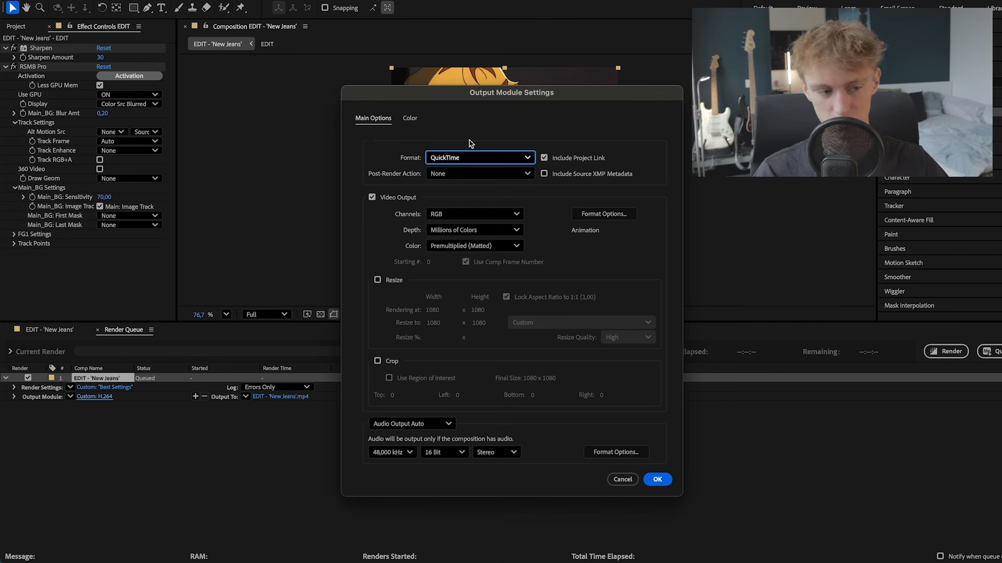
key("Return")
- Switch the output module to H.264 - Match Render Settings - 40 Mbps and confirm its settings
left_click(70, 396)
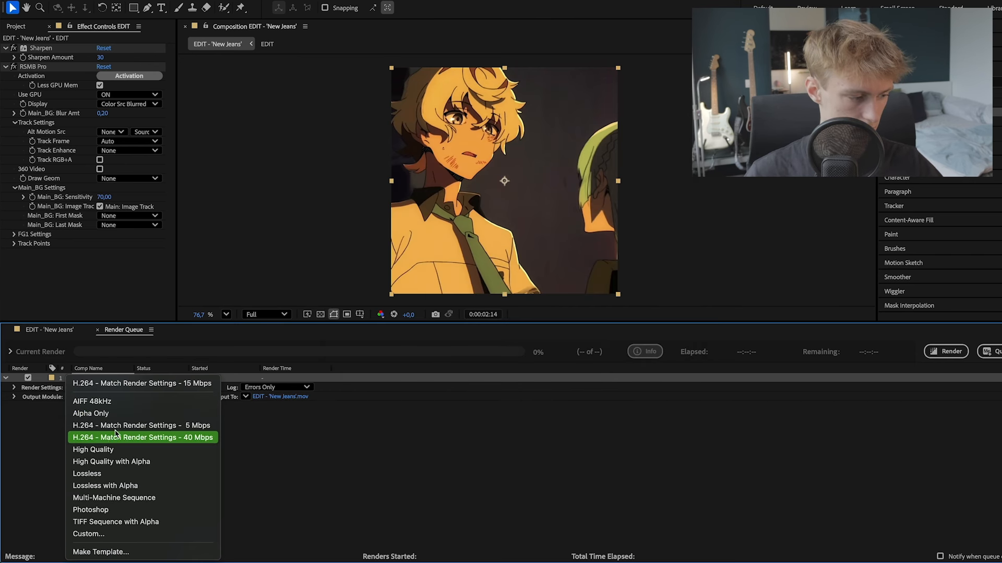
left_click(156, 440)
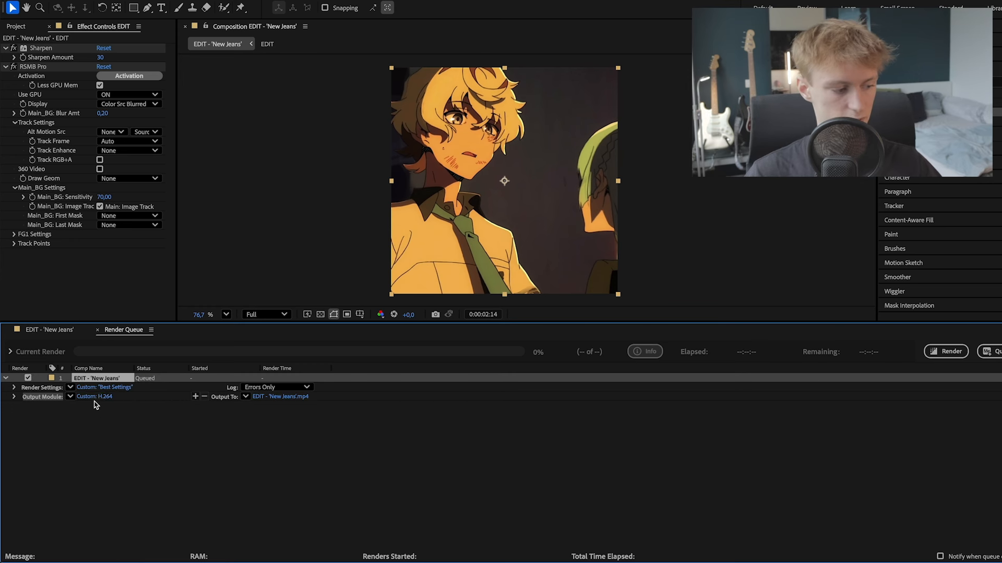
left_click(95, 398)
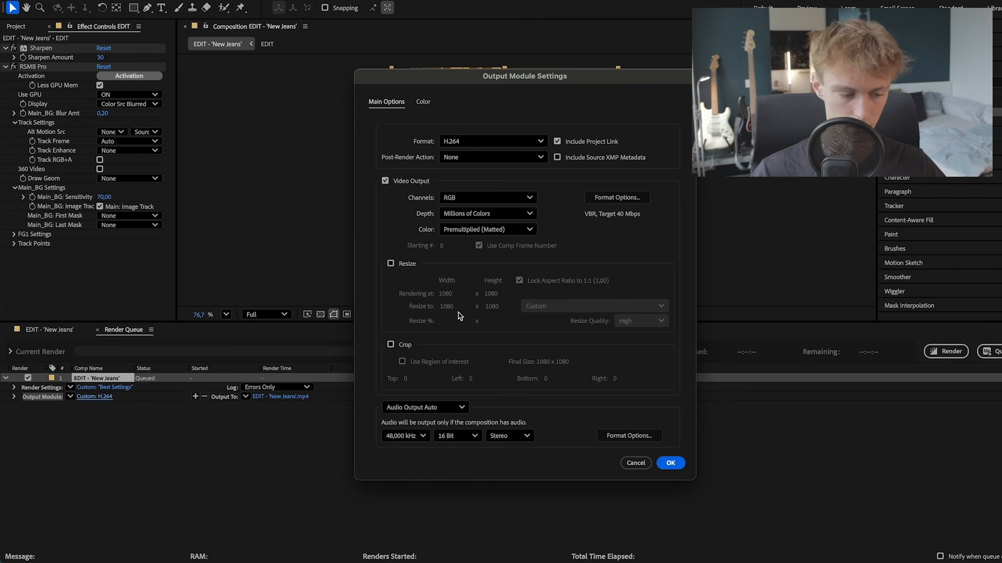
left_click(670, 462)
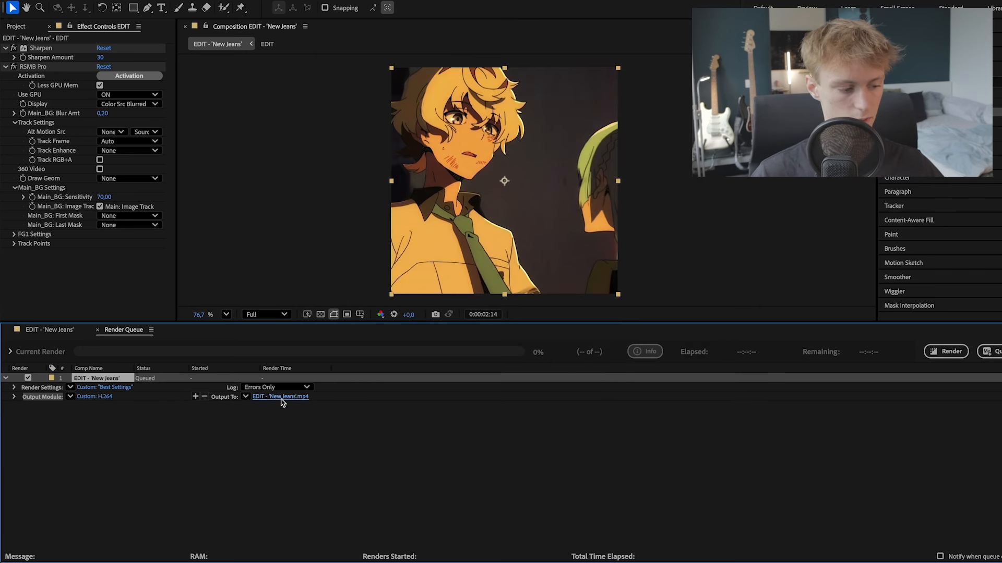
- Set the render output to EDIT - 'New Jeans'.mp4 in the Videos folder
left_click(281, 398)
left_click(516, 180)
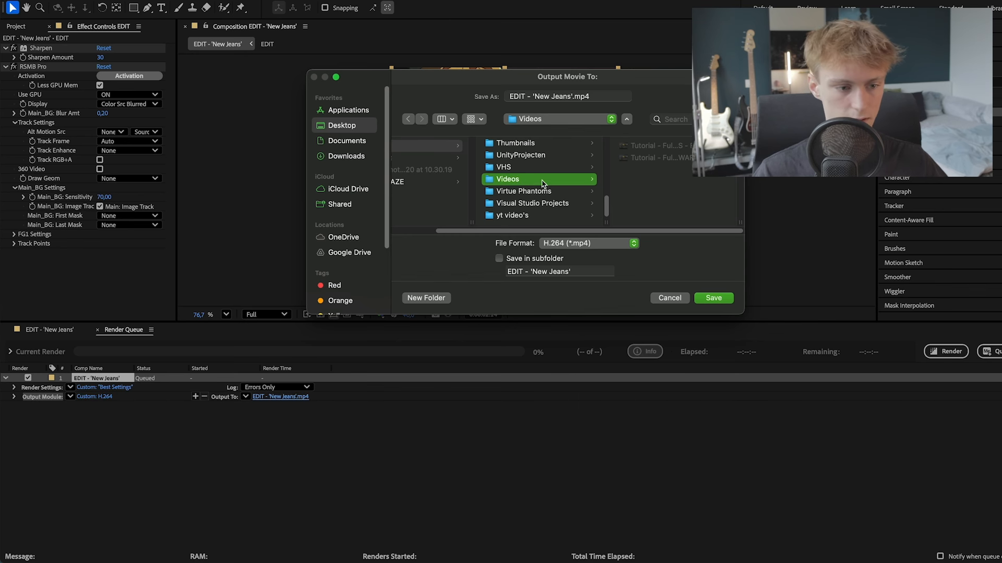
left_click(713, 298)
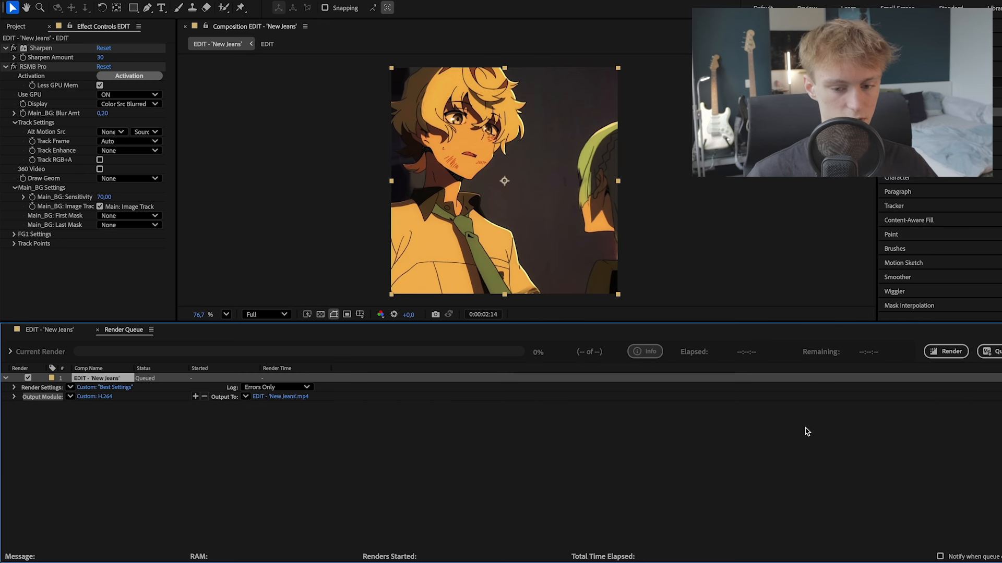
- Render the queued composition and return to its timeline with no layer selected
left_click(944, 352)
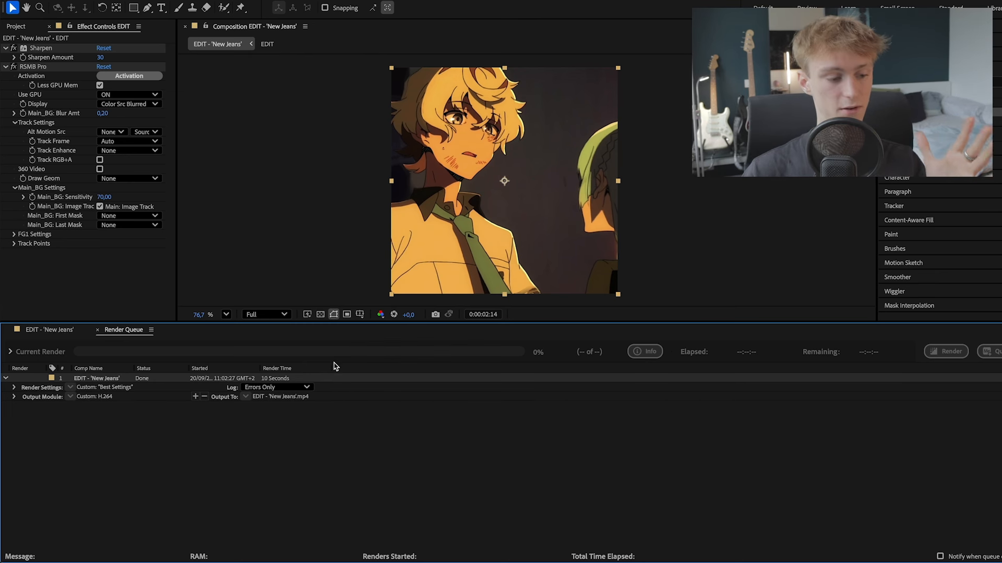
left_click(49, 330)
left_click(429, 409)
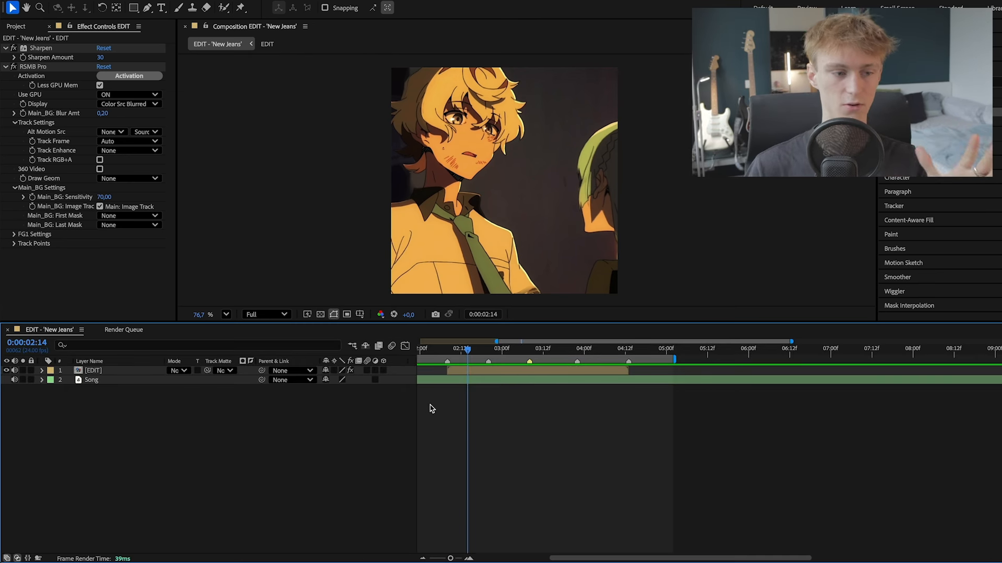